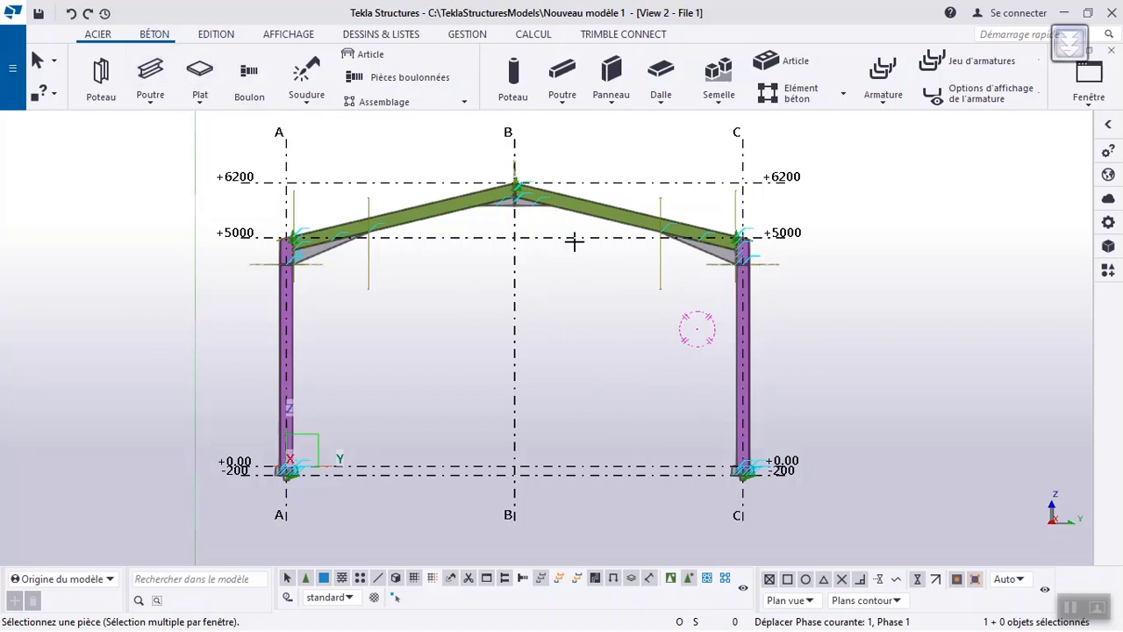
Step: Place a concrete pad footing (Semelle) at the base of the grid C column, on the intersection with the -200 level
click(725, 103)
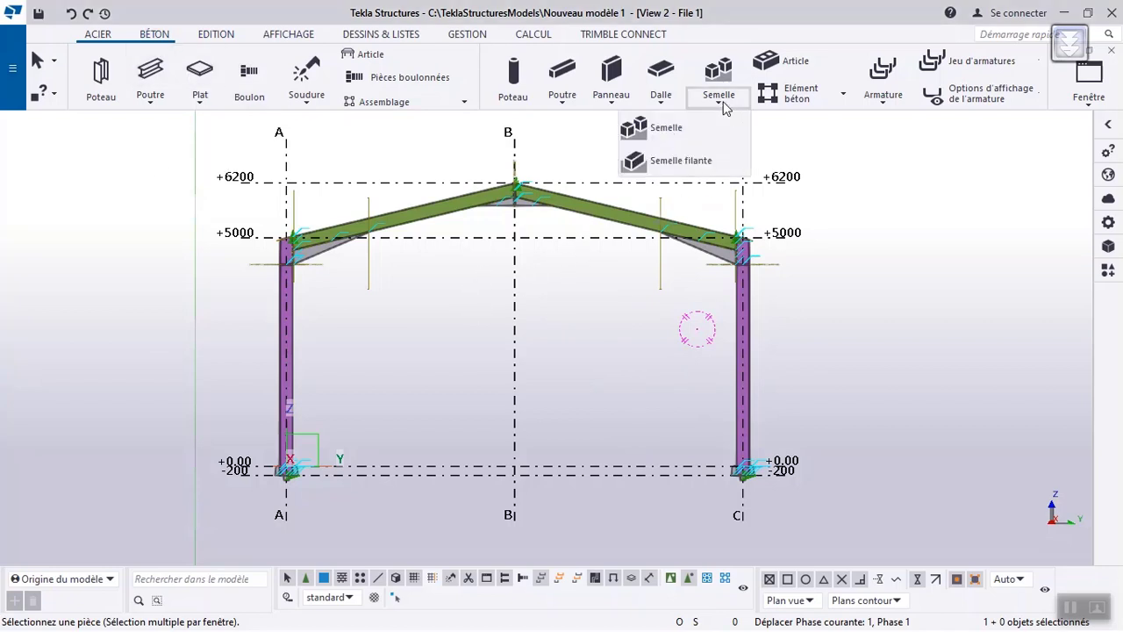
click(676, 129)
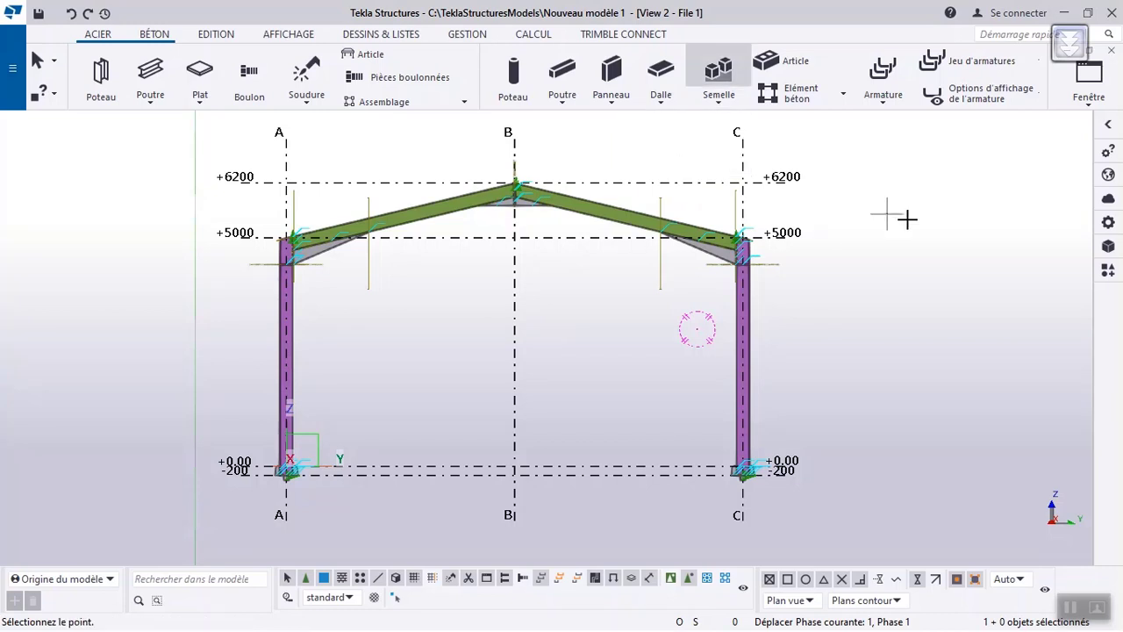
click(1108, 123)
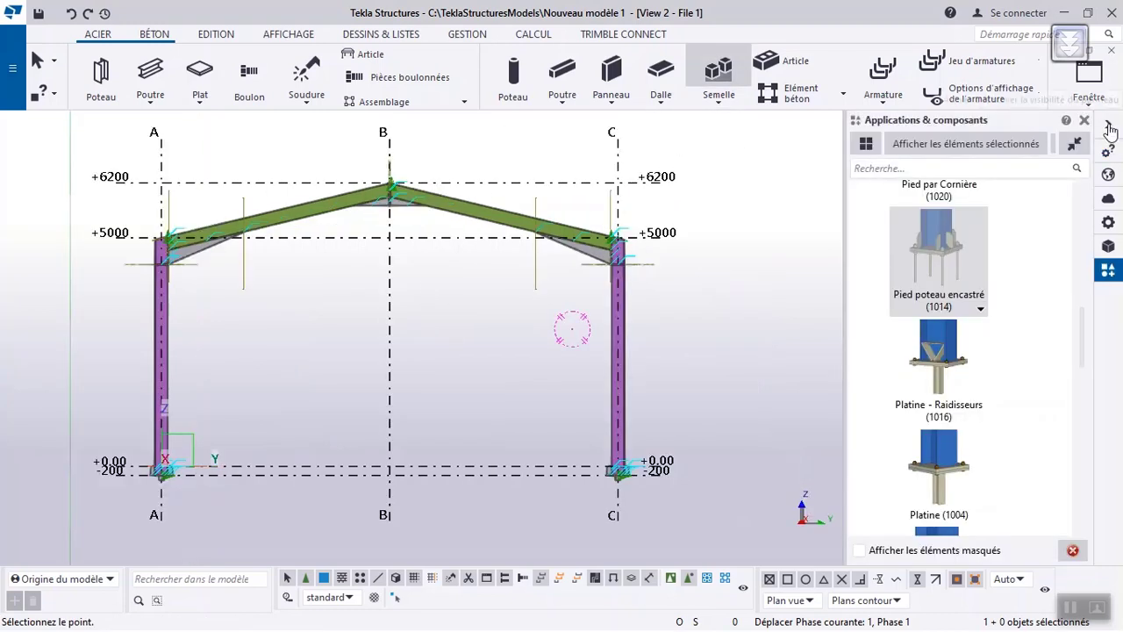
click(720, 105)
click(711, 128)
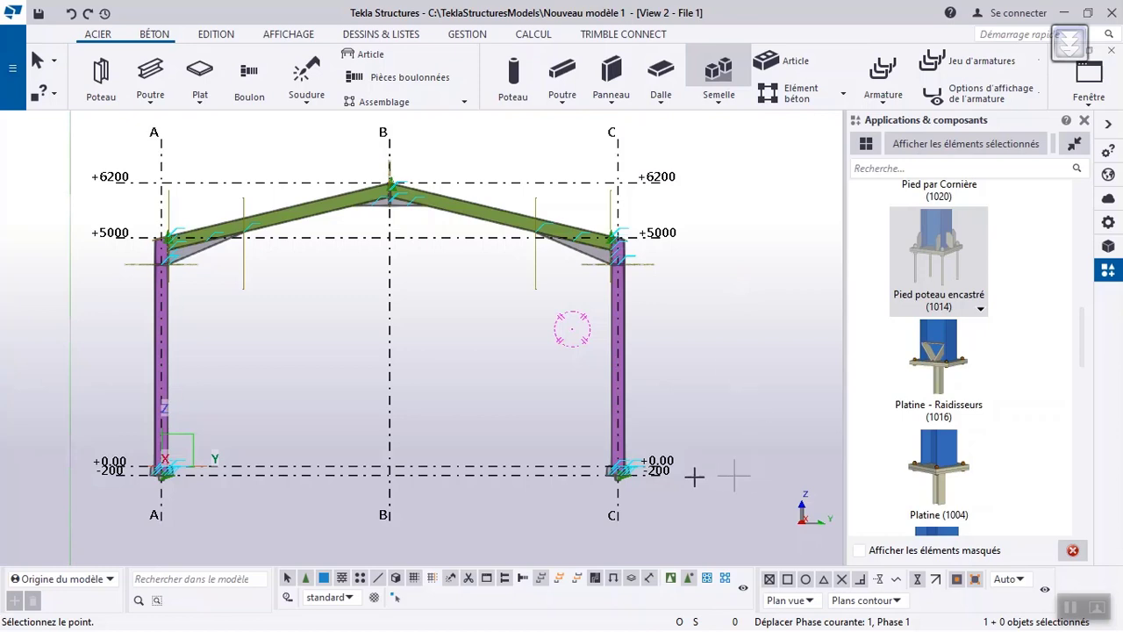
scroll(614, 481, up, 5)
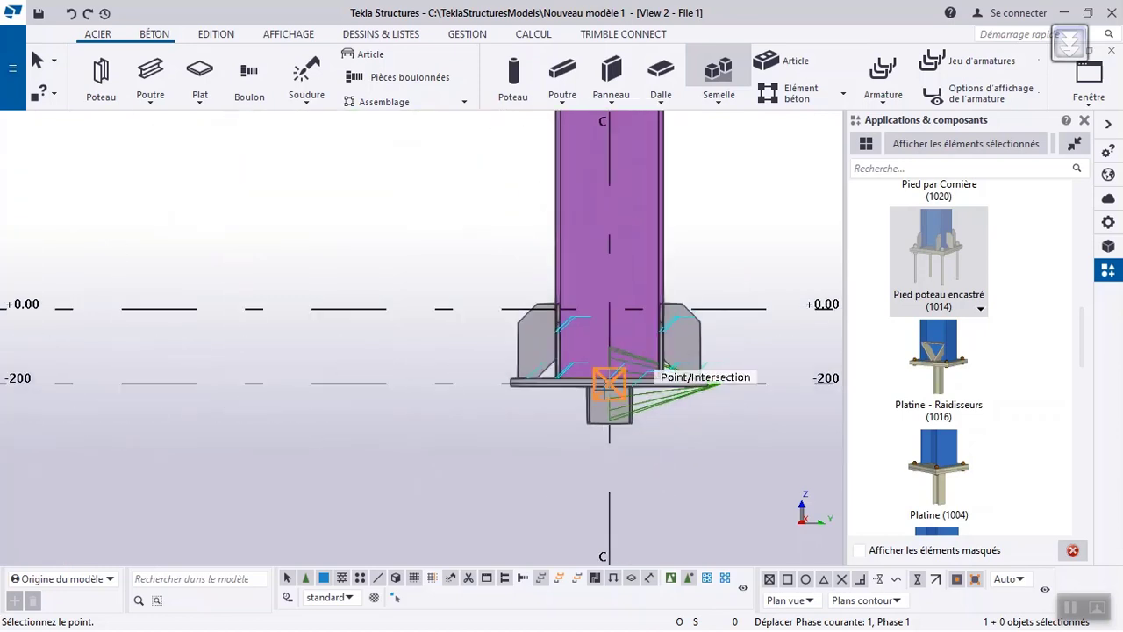
scroll(610, 382, up, 3)
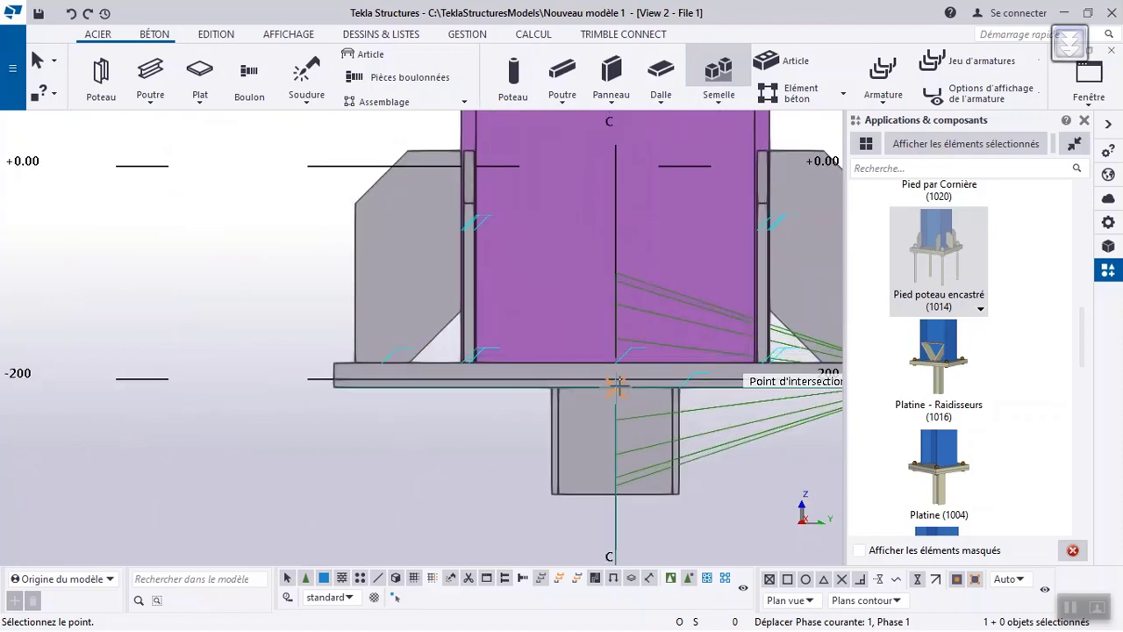
click(616, 379)
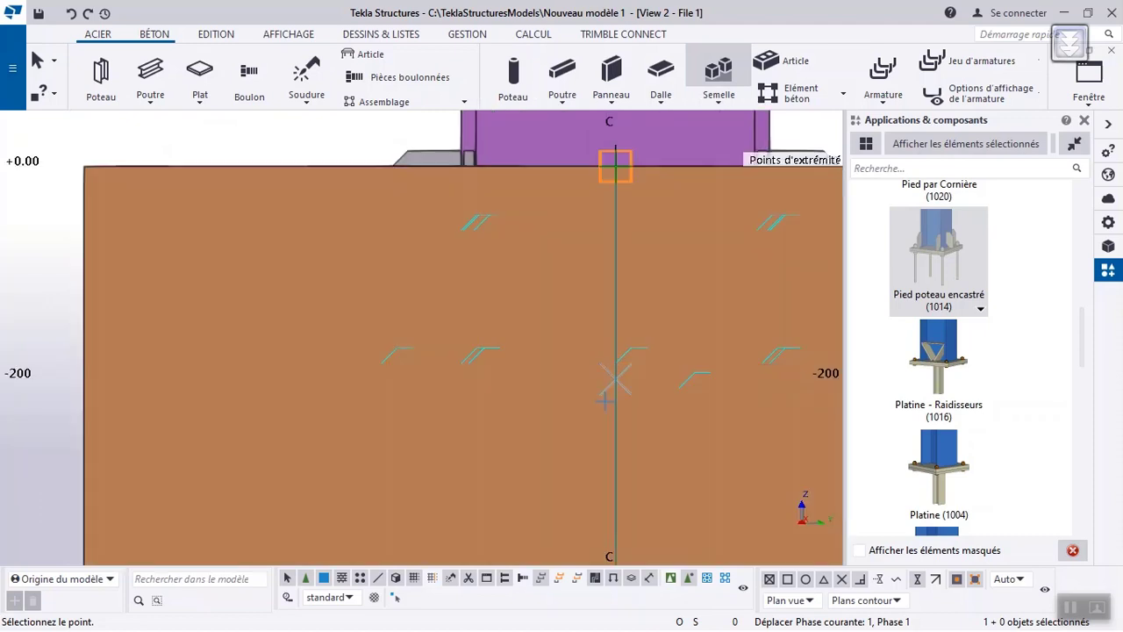
scroll(597, 377, down, 4)
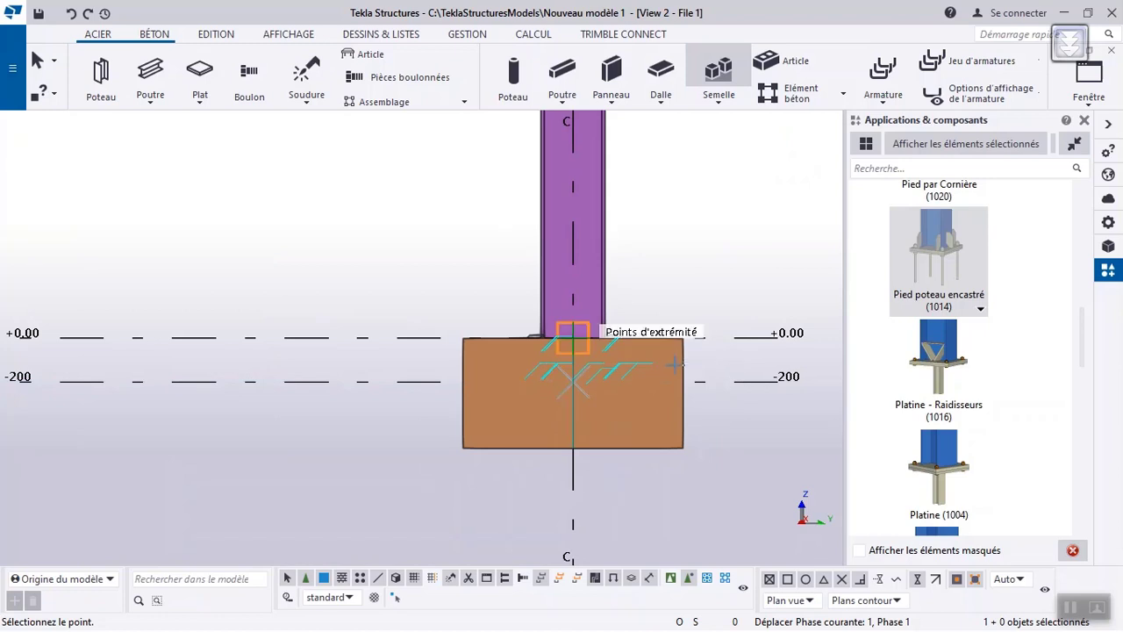
click(1107, 124)
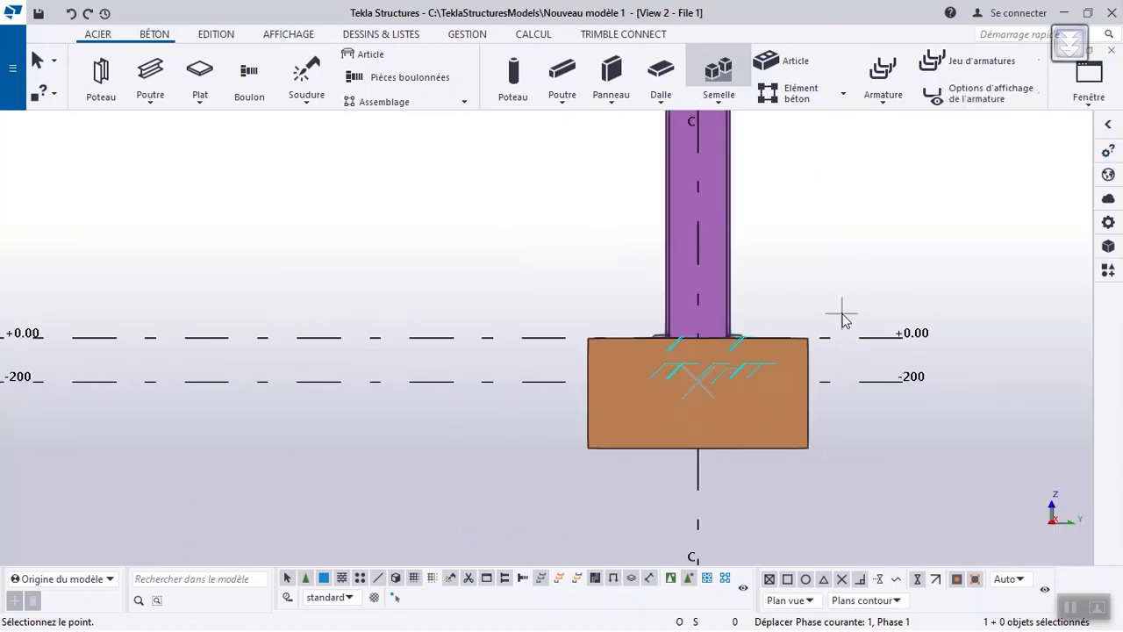
Step: Set the grid C footing's top level (Dessus) to -200 mm and bottom level (Bas) to -700 mm, and apply the changes
double_click(752, 421)
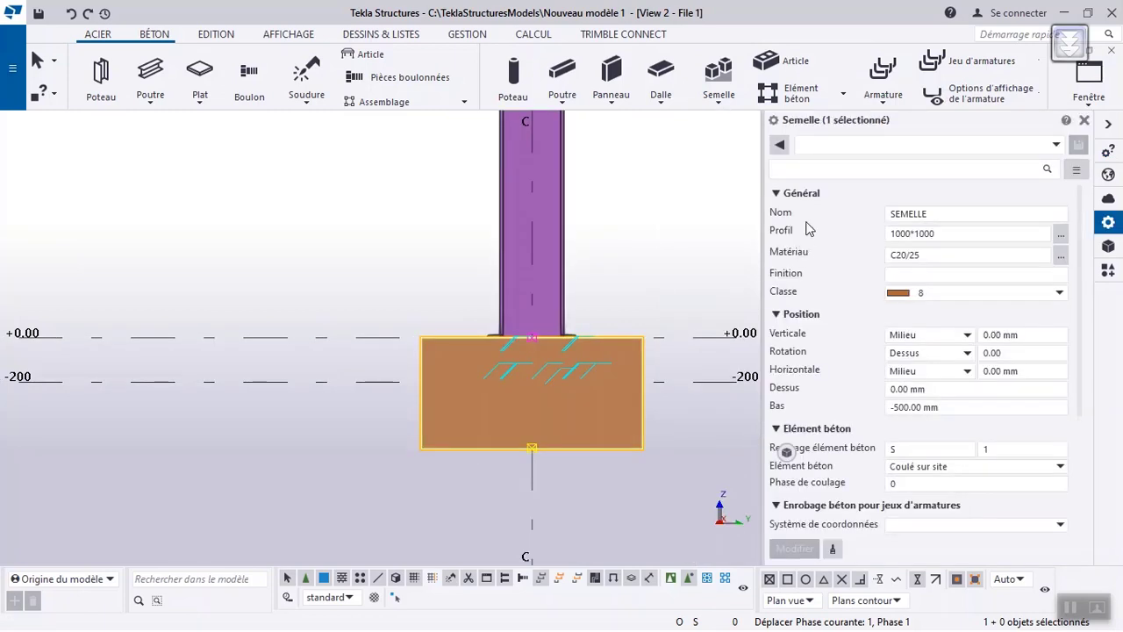
click(934, 232)
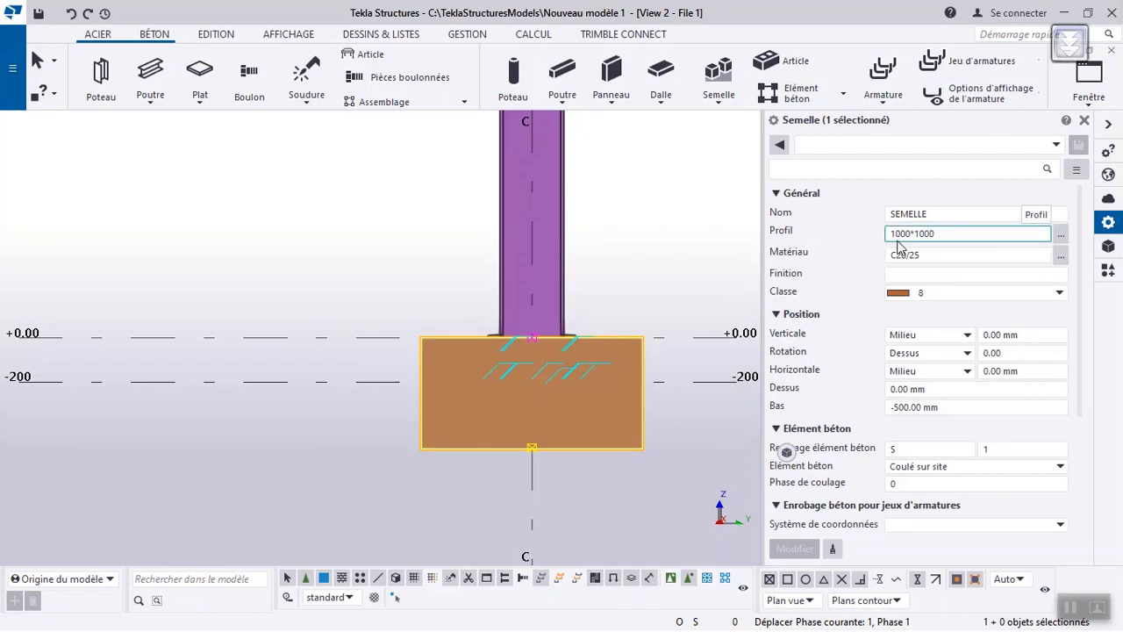
click(968, 254)
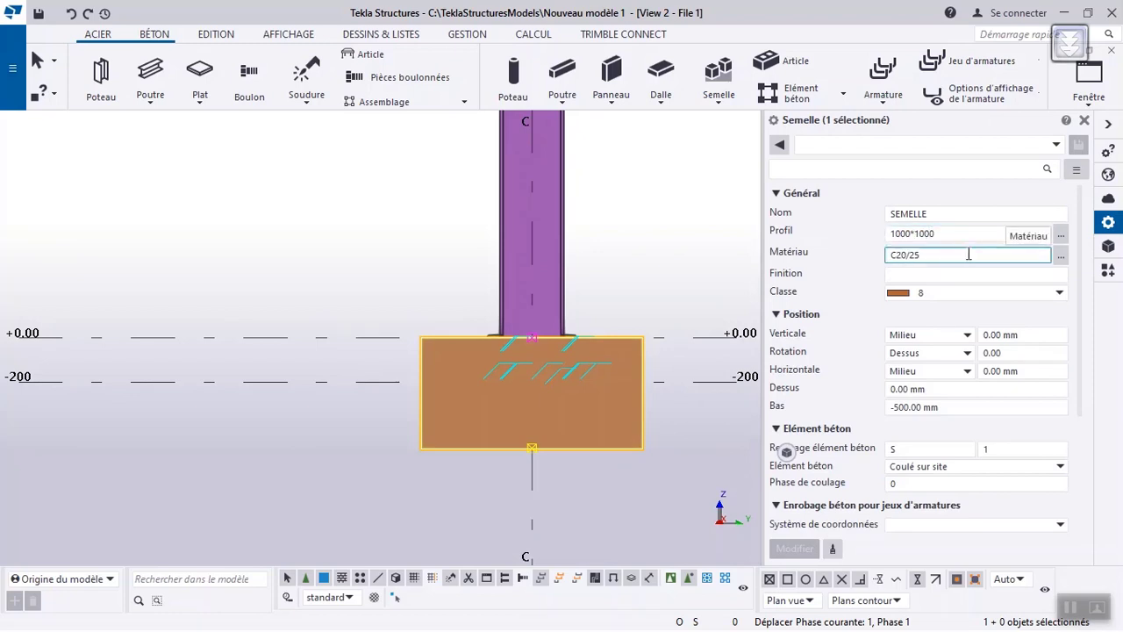
click(891, 391)
text(6)
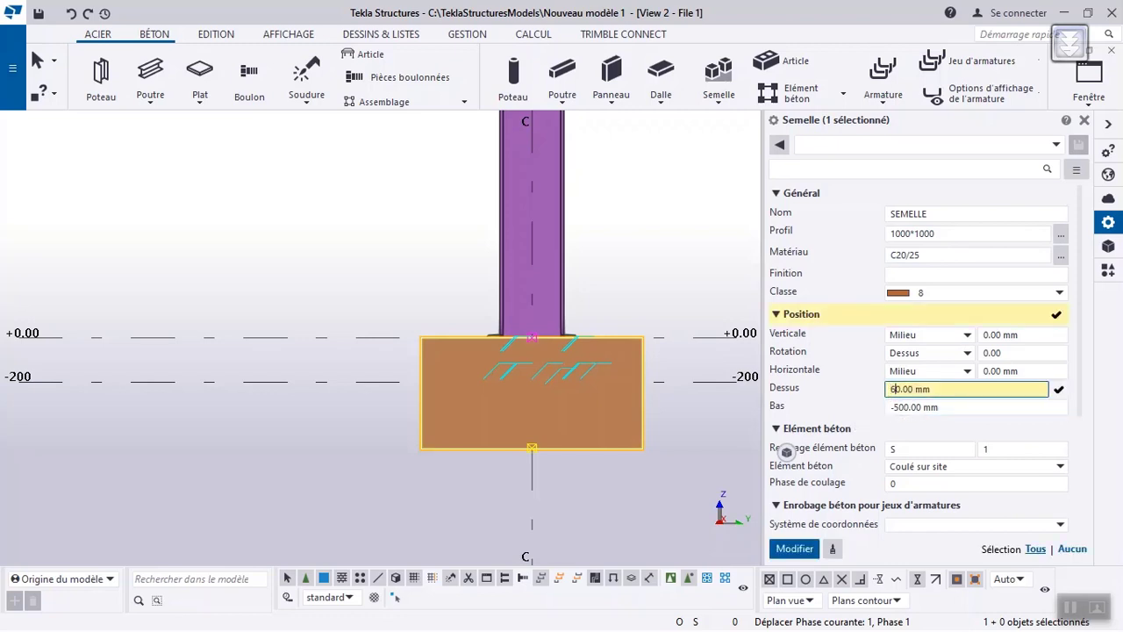
key(BackSpace)
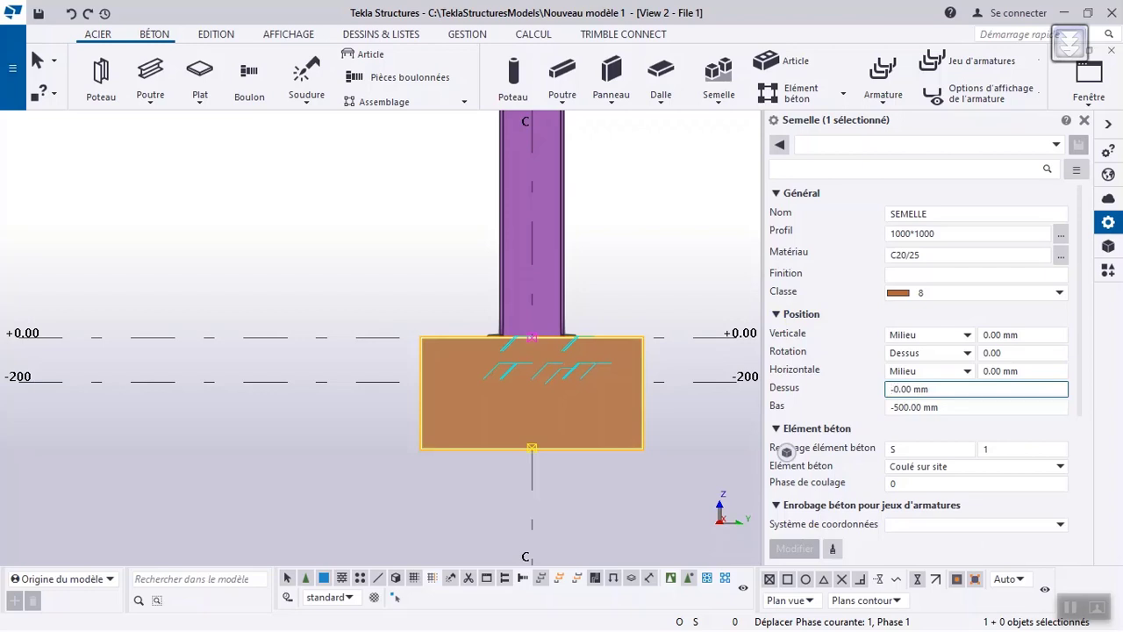
text(-2)
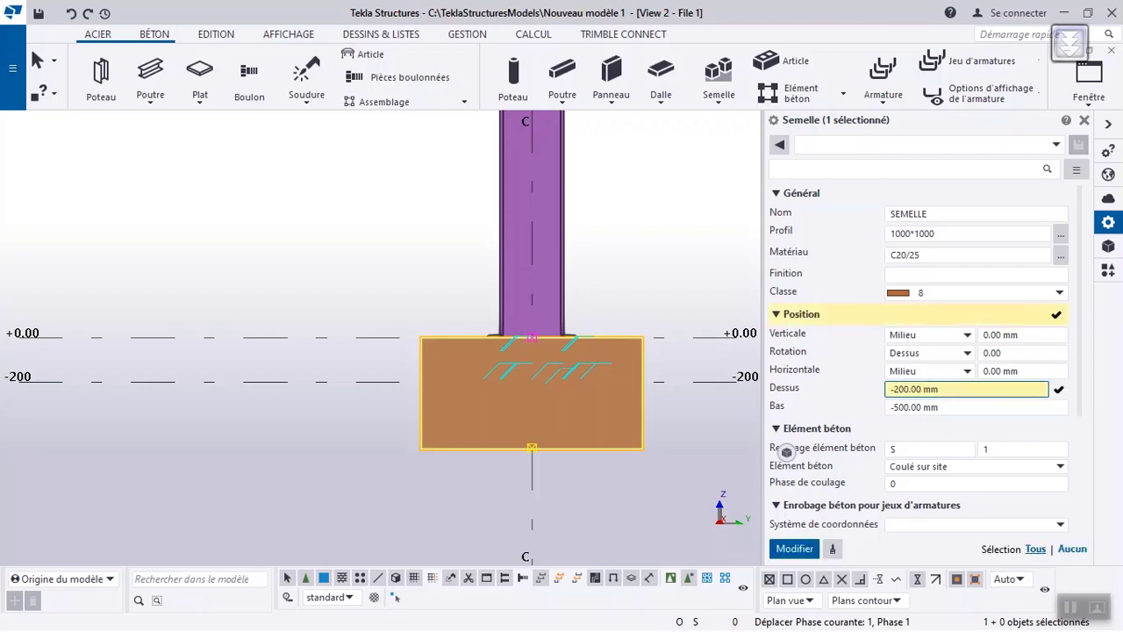
text(0)
click(899, 406)
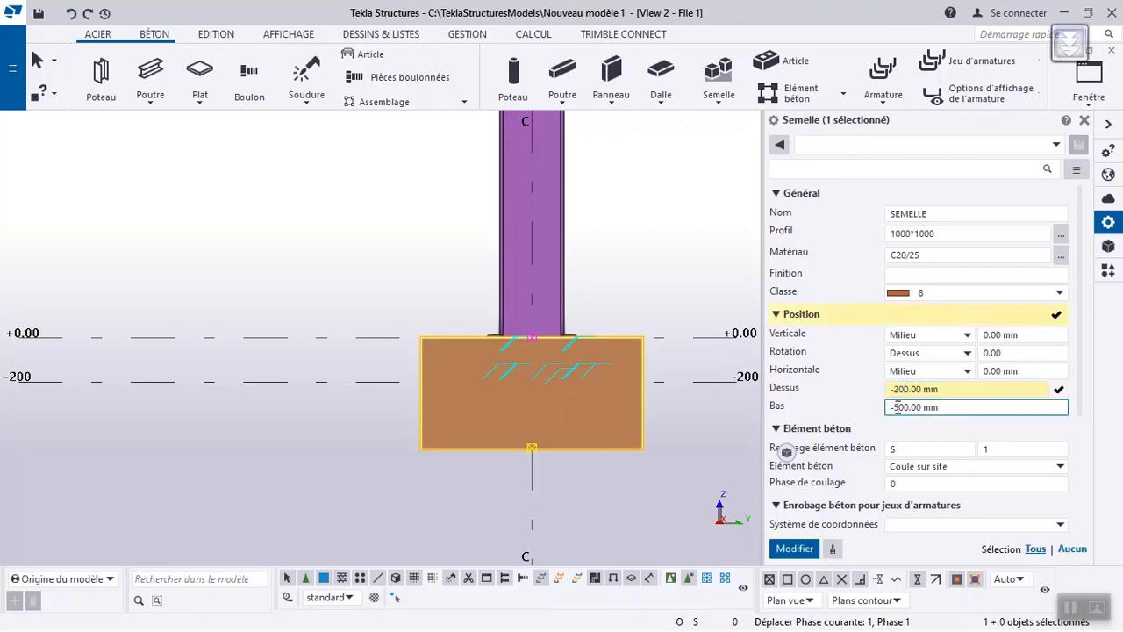
key(BackSpace)
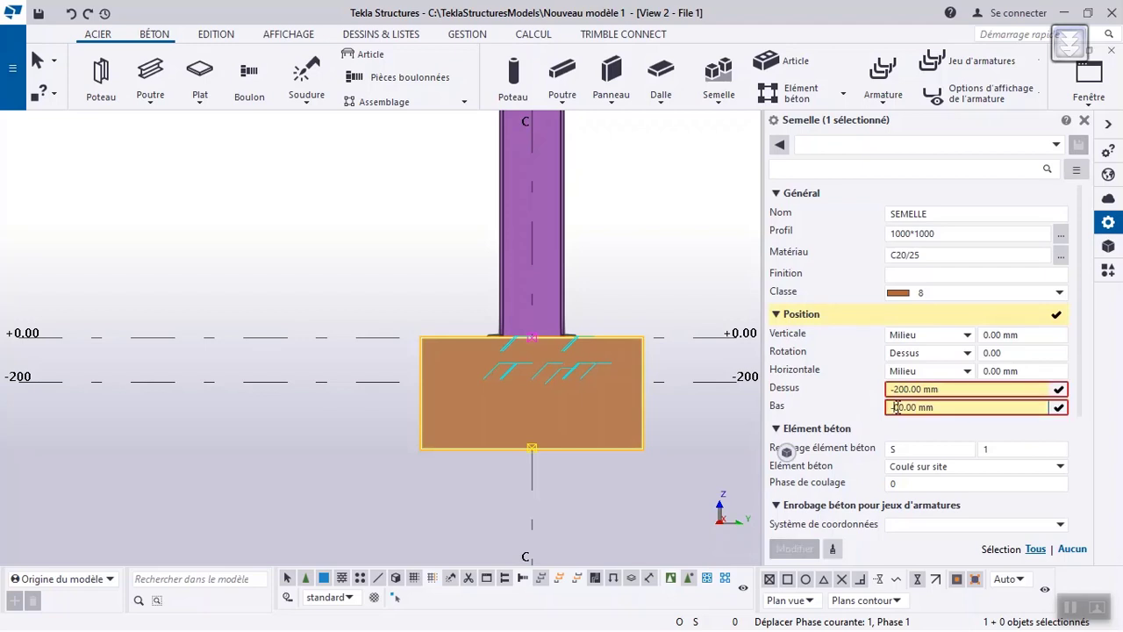
text(7)
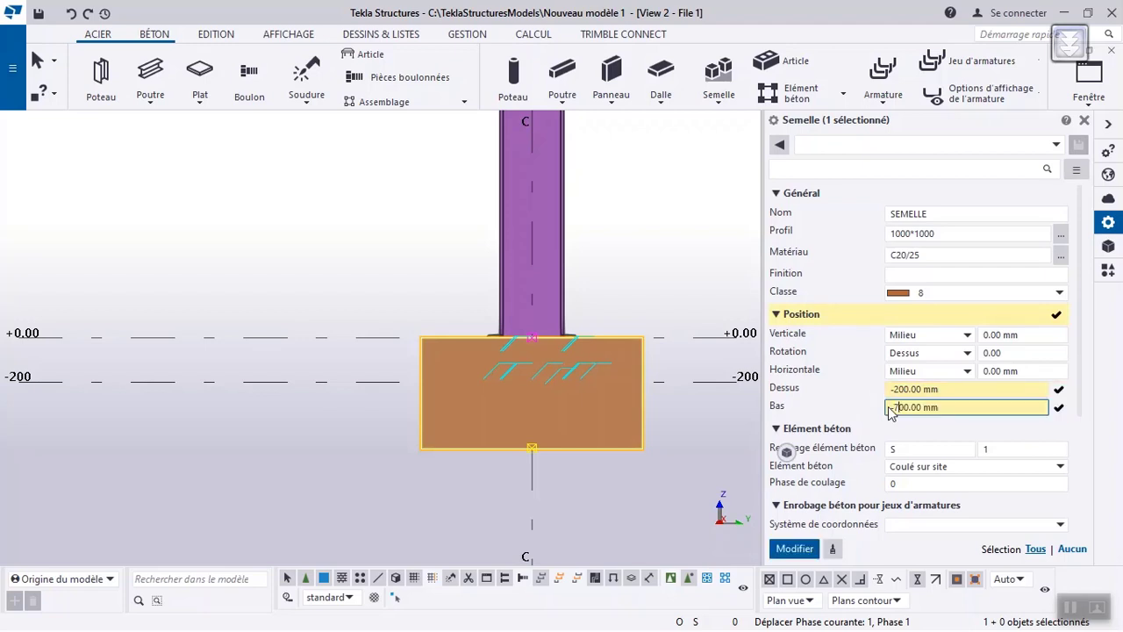
click(794, 549)
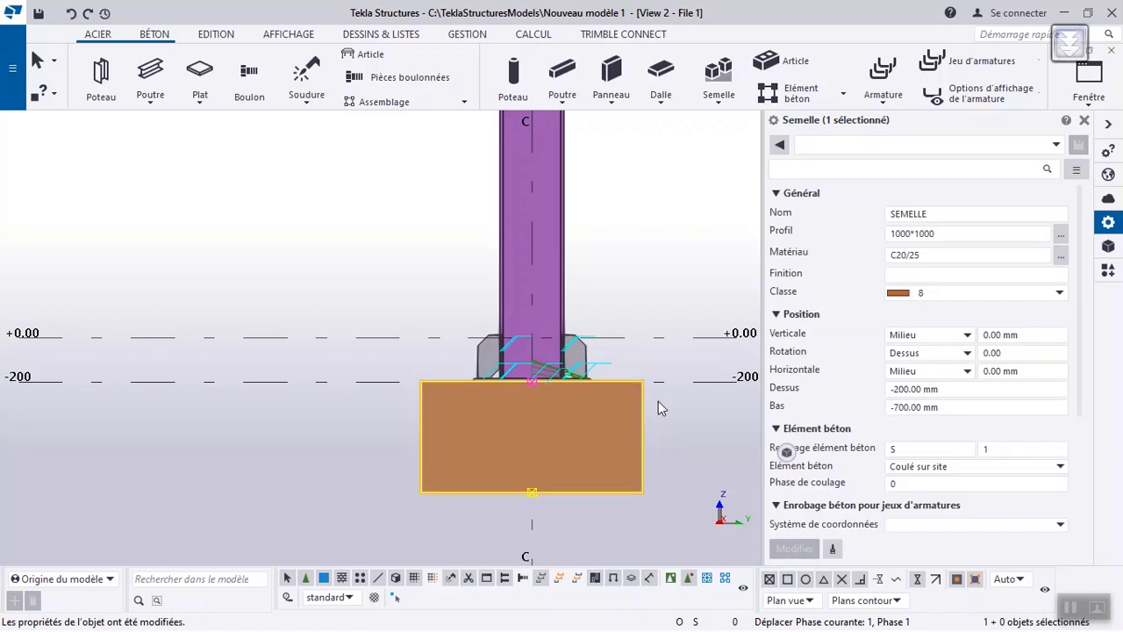
Step: Place a second pad footing with the same properties at the base of the grid A column, on the -200 level
scroll(662, 401, down, 5)
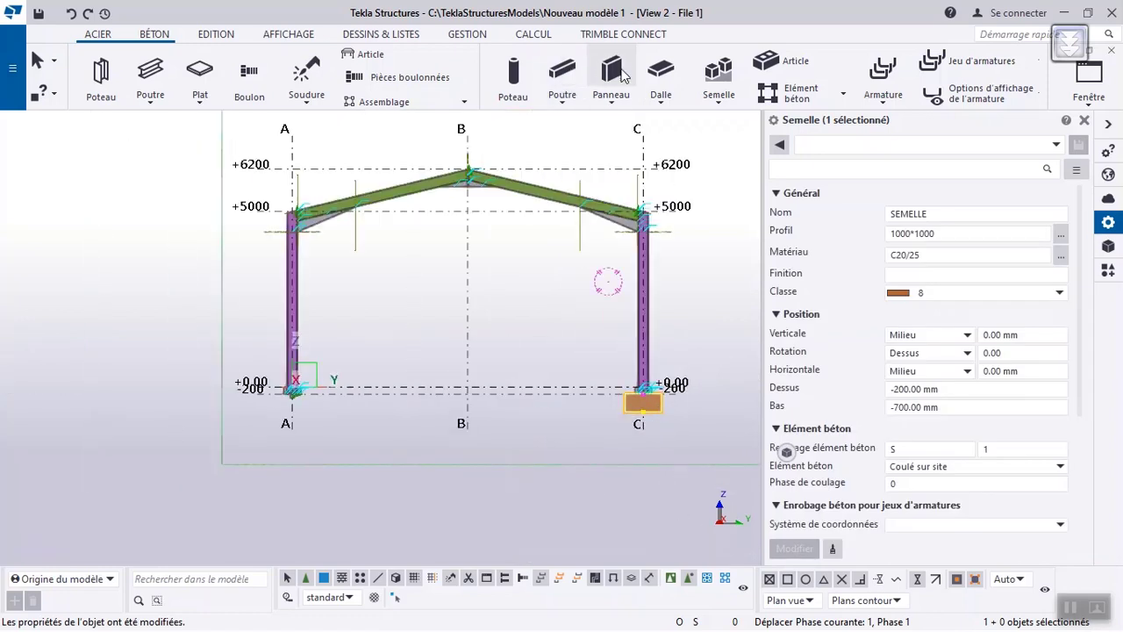
click(719, 104)
click(711, 125)
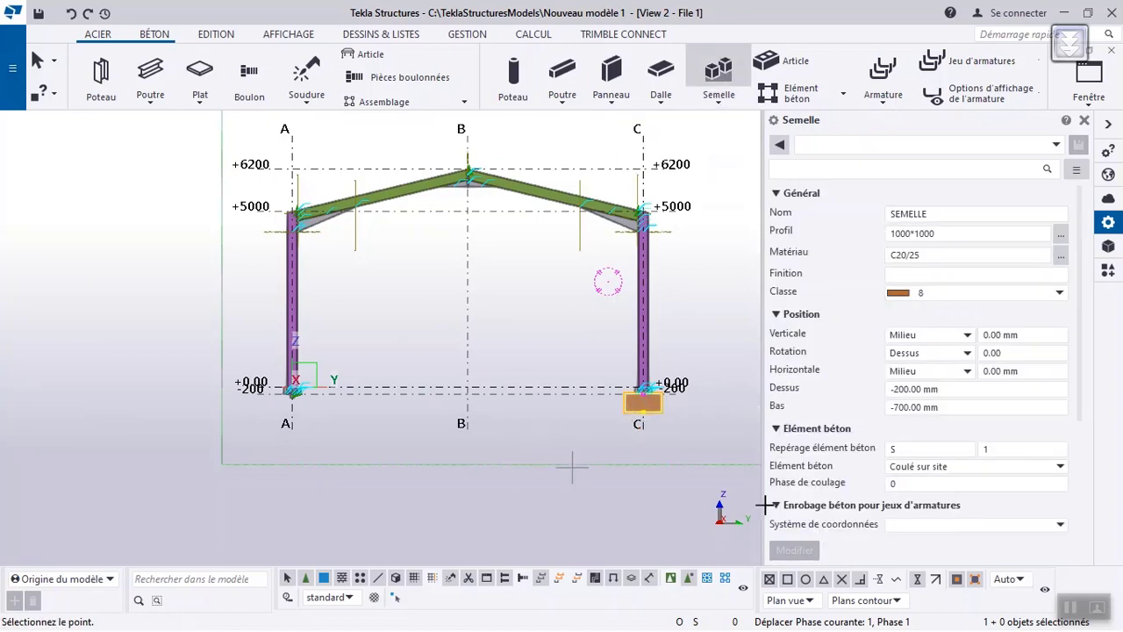
scroll(264, 395, up, 8)
scroll(423, 429, up, 5)
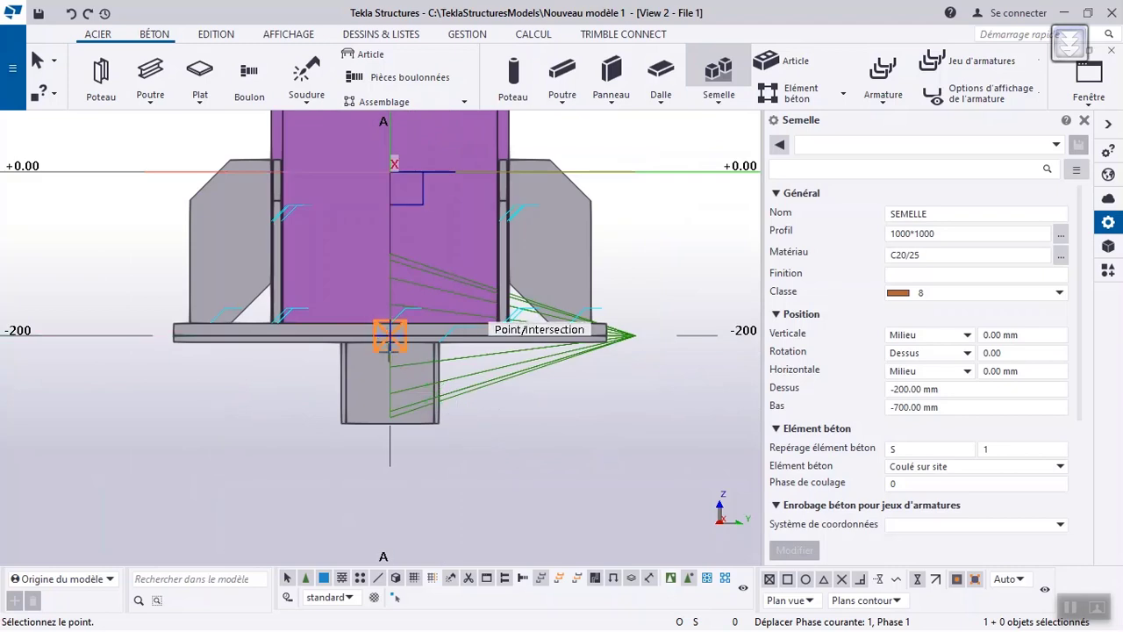
click(390, 340)
scroll(386, 334, down, 5)
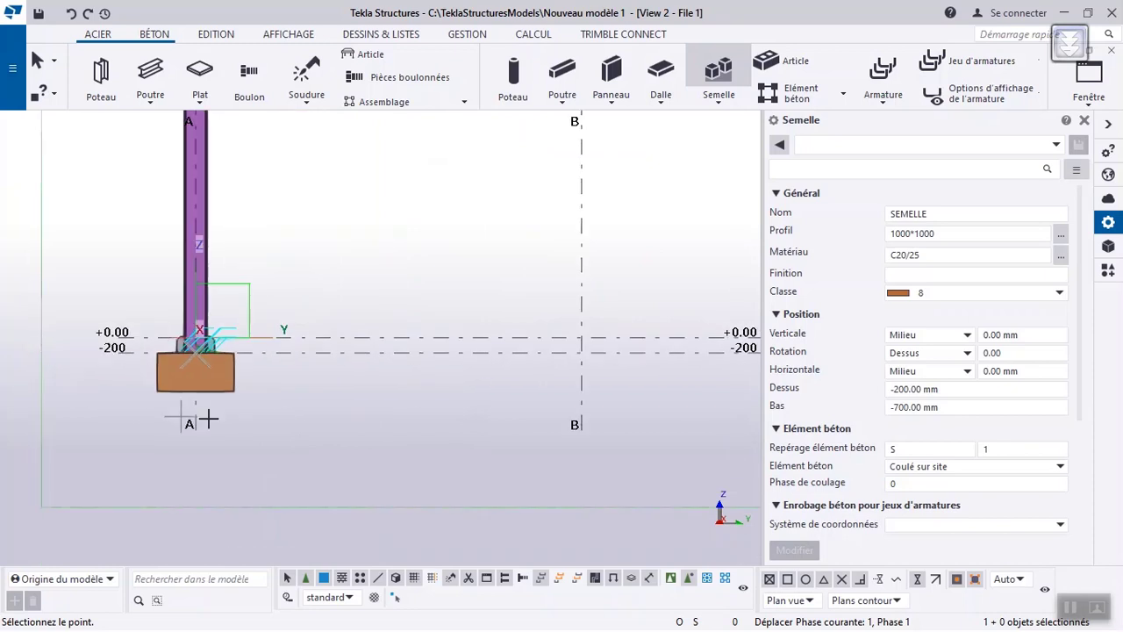
scroll(208, 419, down, 5)
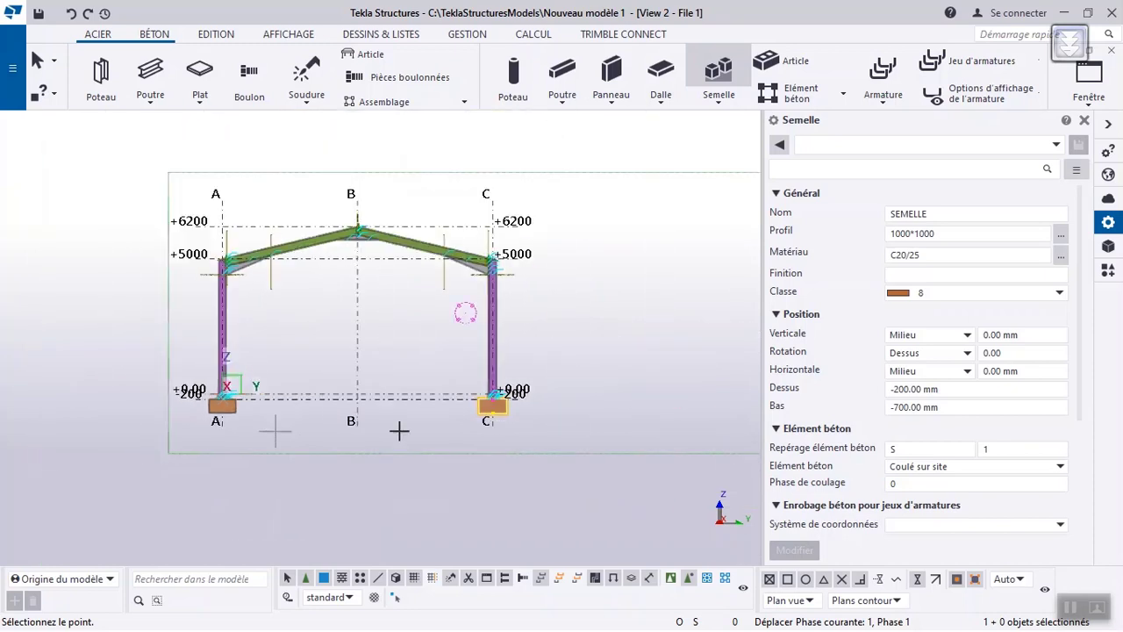
Step: Switch to the view "View 1 - 3D" and select the complete portal frame on grid line 1 with both footings
click(1108, 128)
scroll(561, 220, up, 3)
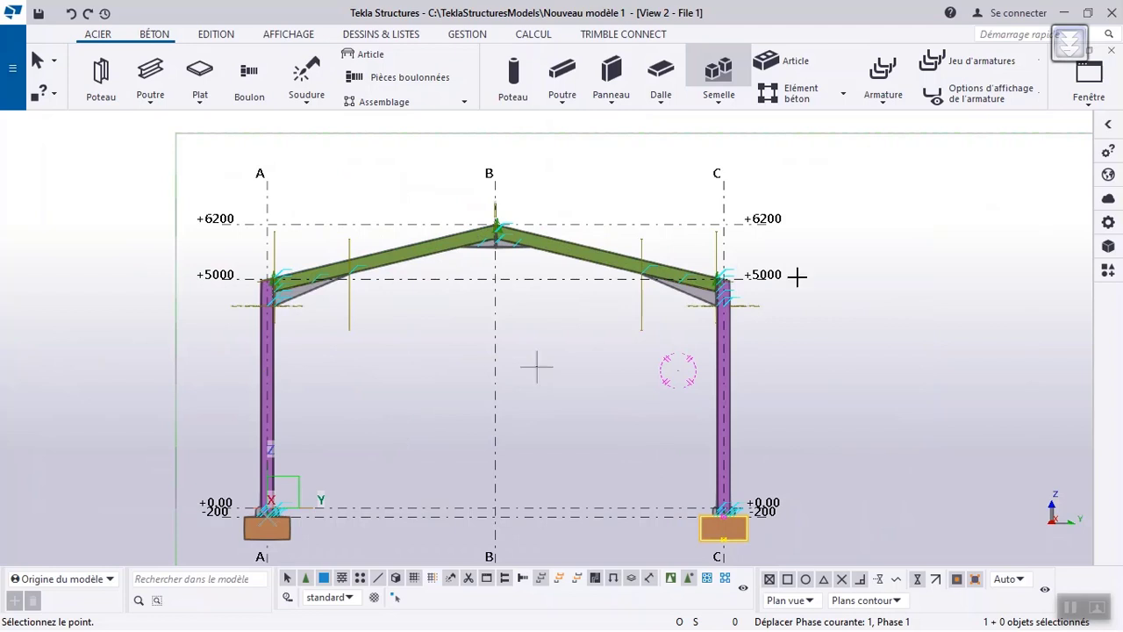
click(1097, 107)
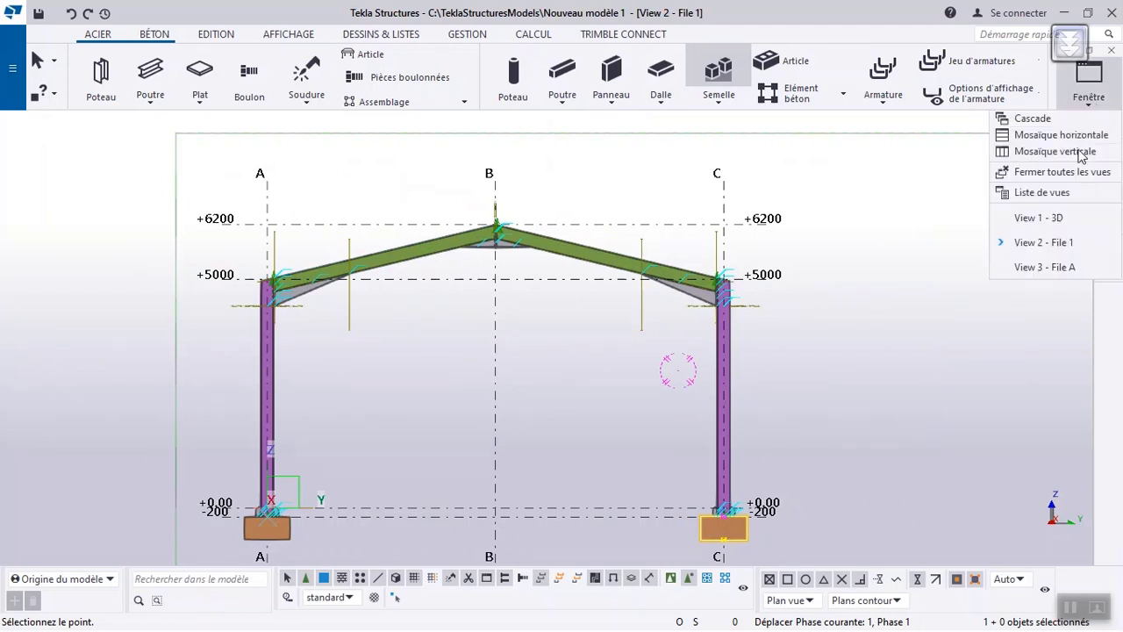
click(1056, 217)
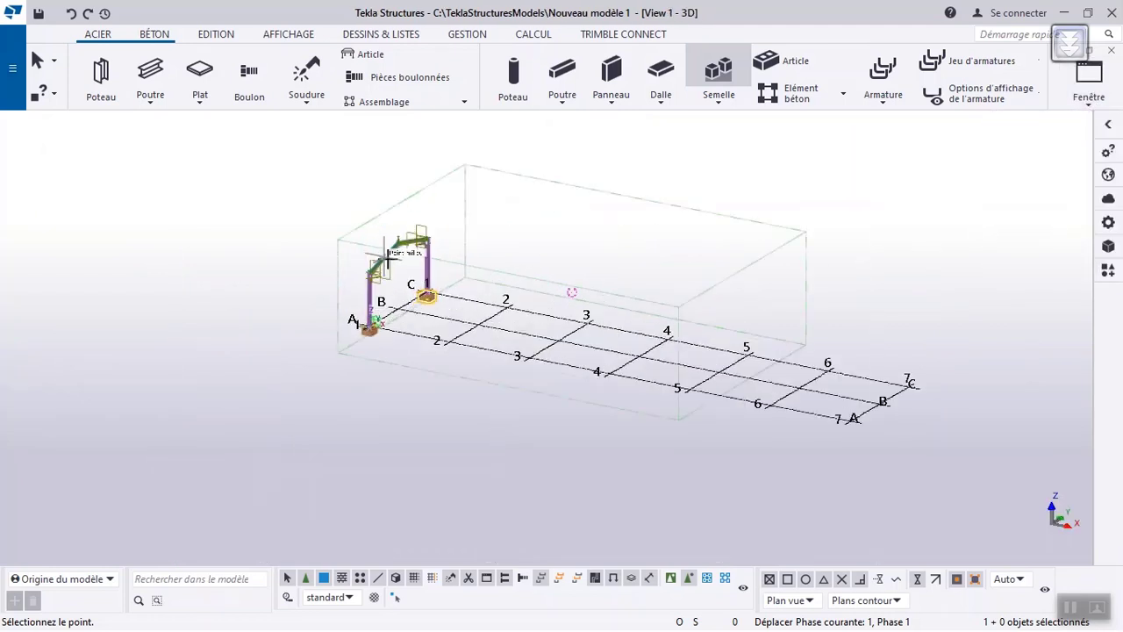
scroll(387, 260, up, 3)
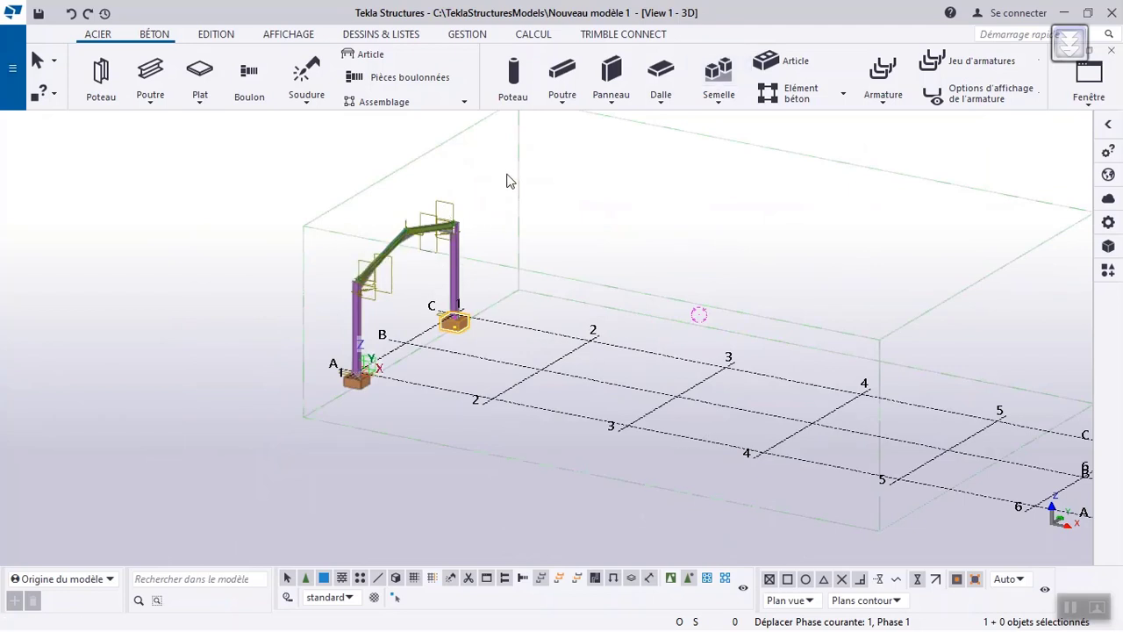
drag(514, 155, 273, 426)
scroll(128, 409, down, 3)
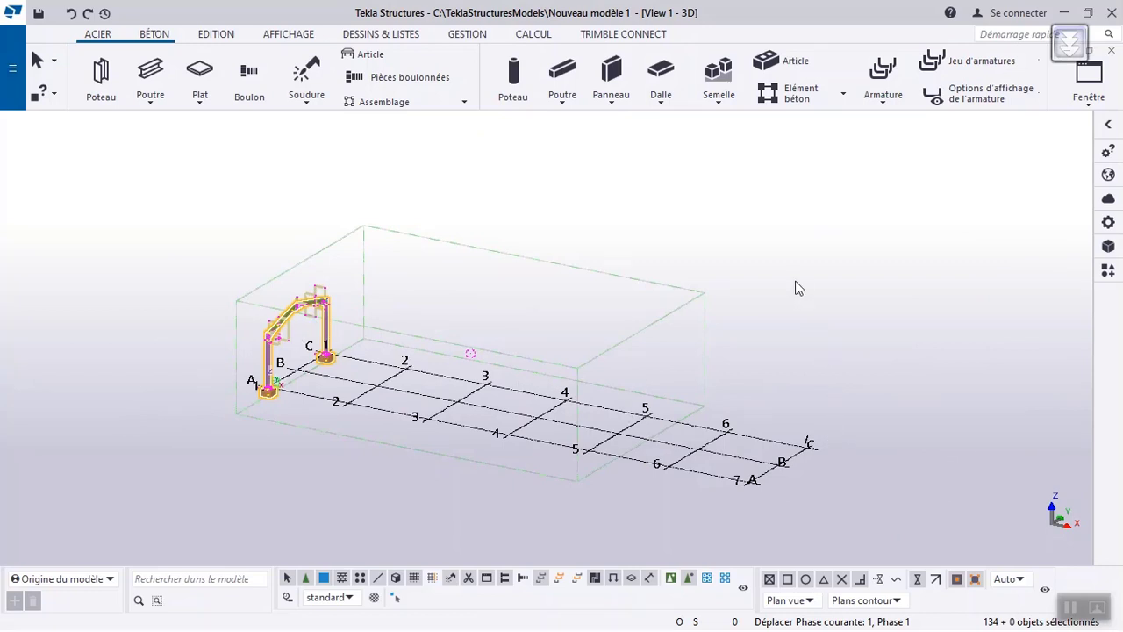
Step: Copy the selected frame linearly with dX 8000 mm and 6 copies, so a frame stands on each of grid lines 2 to 7
click(207, 37)
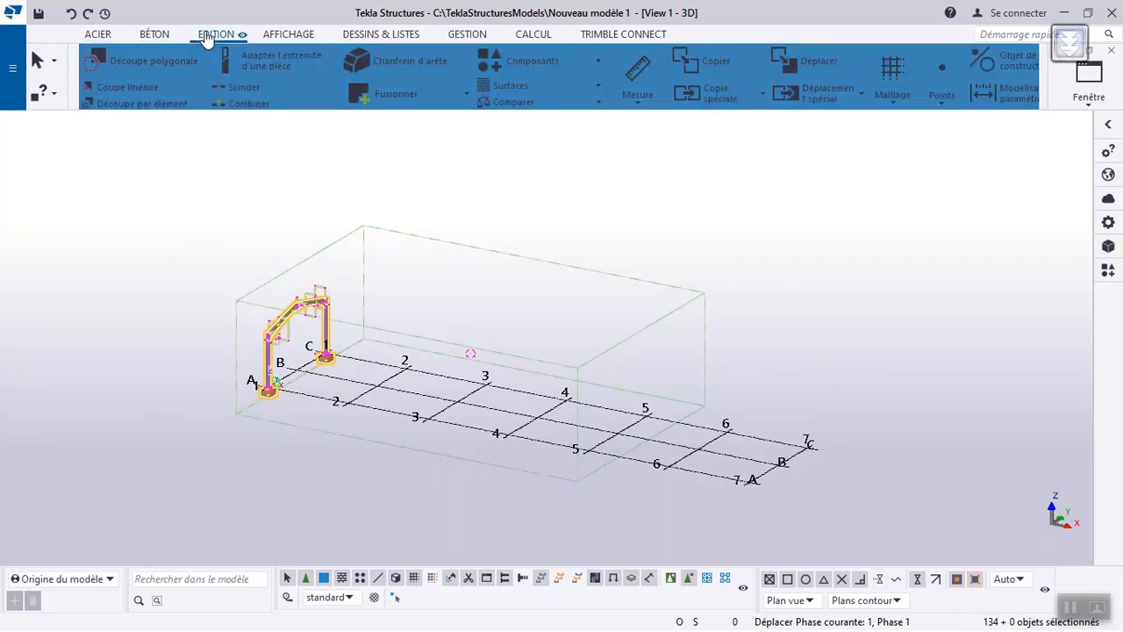
click(718, 95)
click(654, 130)
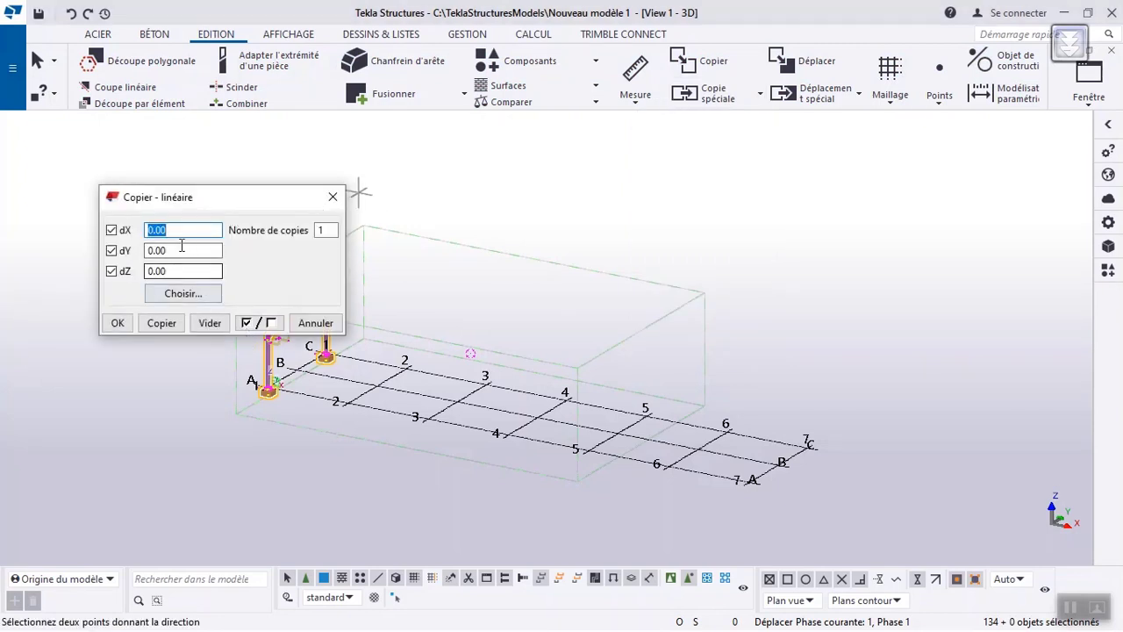
click(148, 231)
text(800)
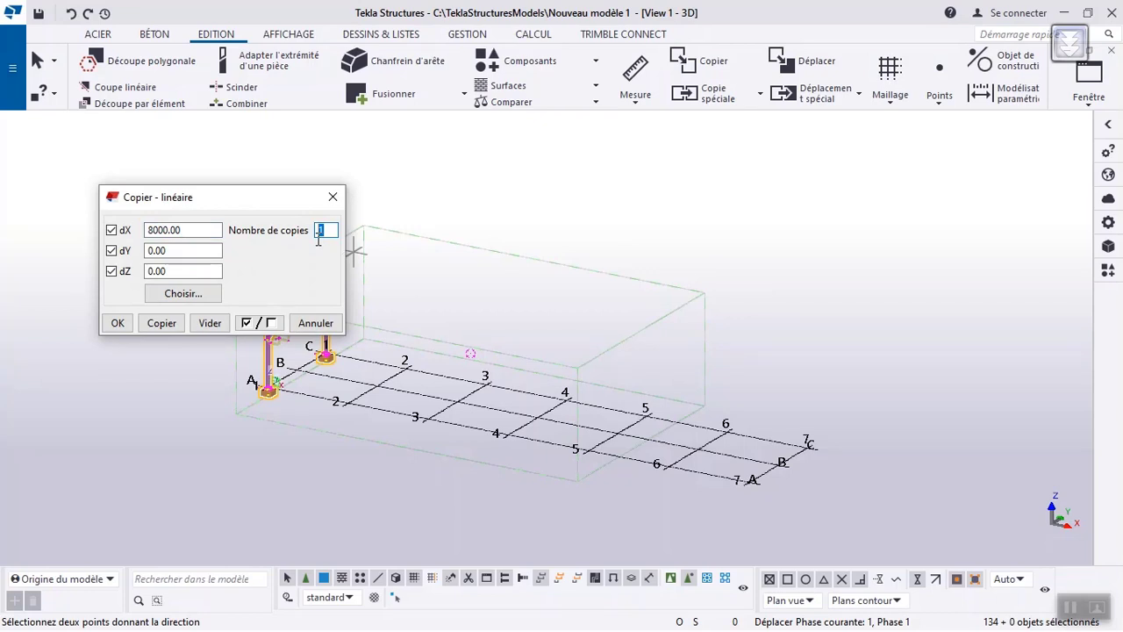
click(165, 314)
click(528, 349)
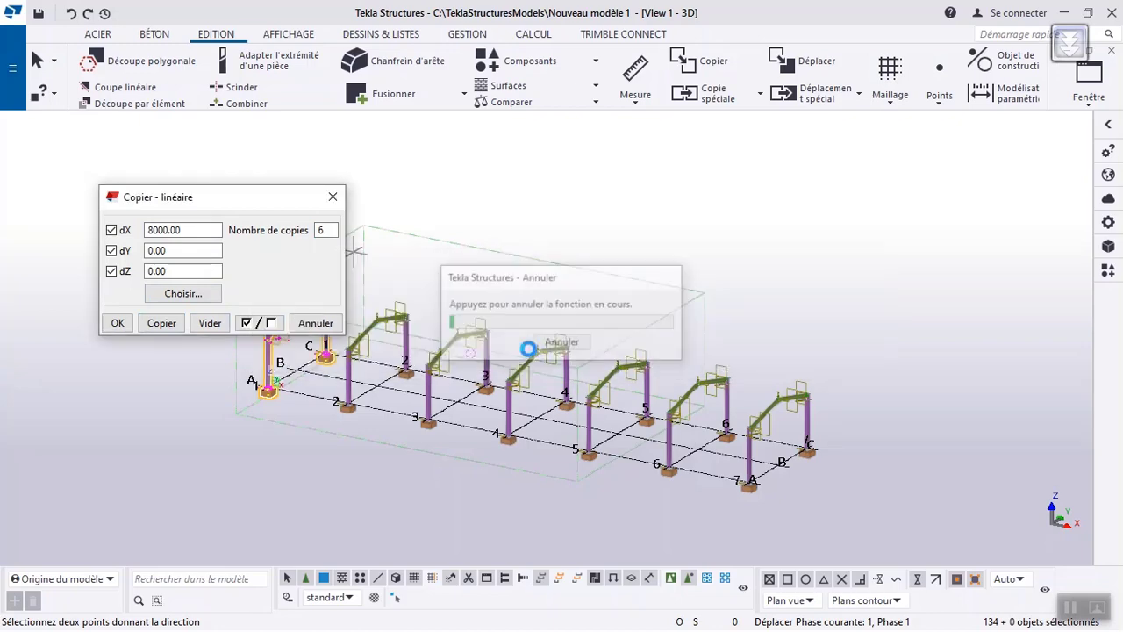
click(117, 323)
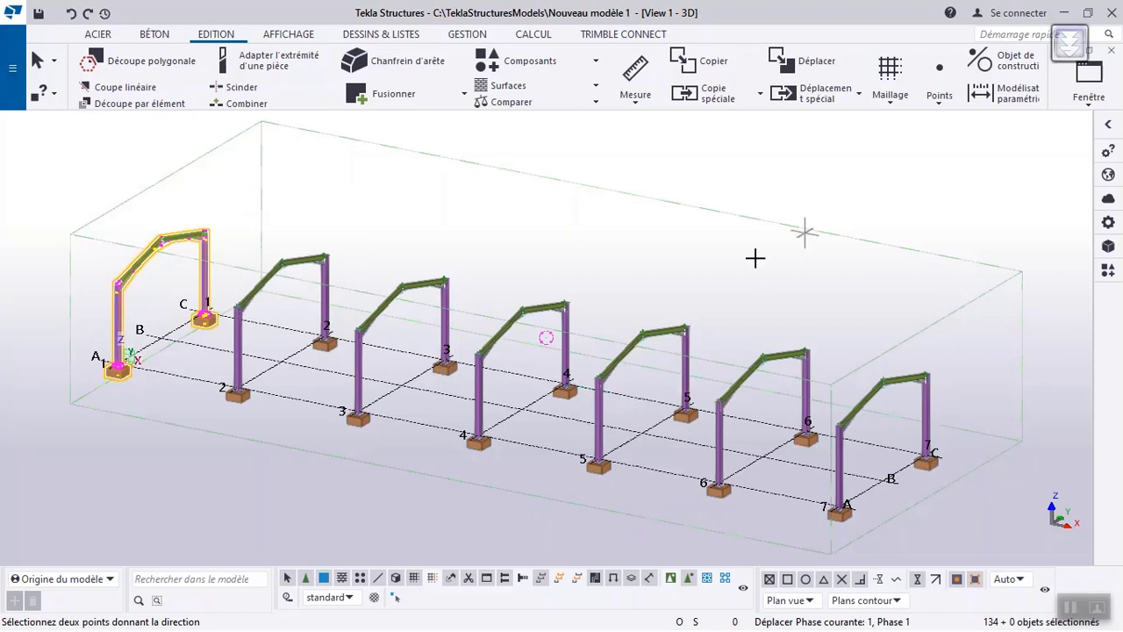
Step: Switch to the view "View 2 - File 1" and clear the selection of the portal frame
click(1088, 88)
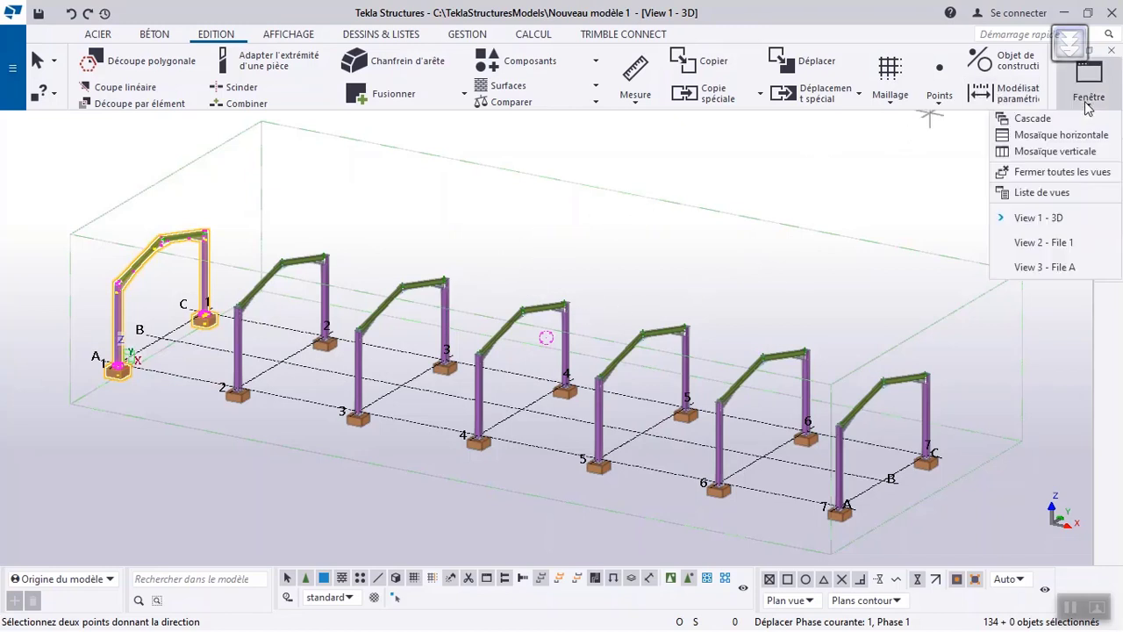
click(1072, 241)
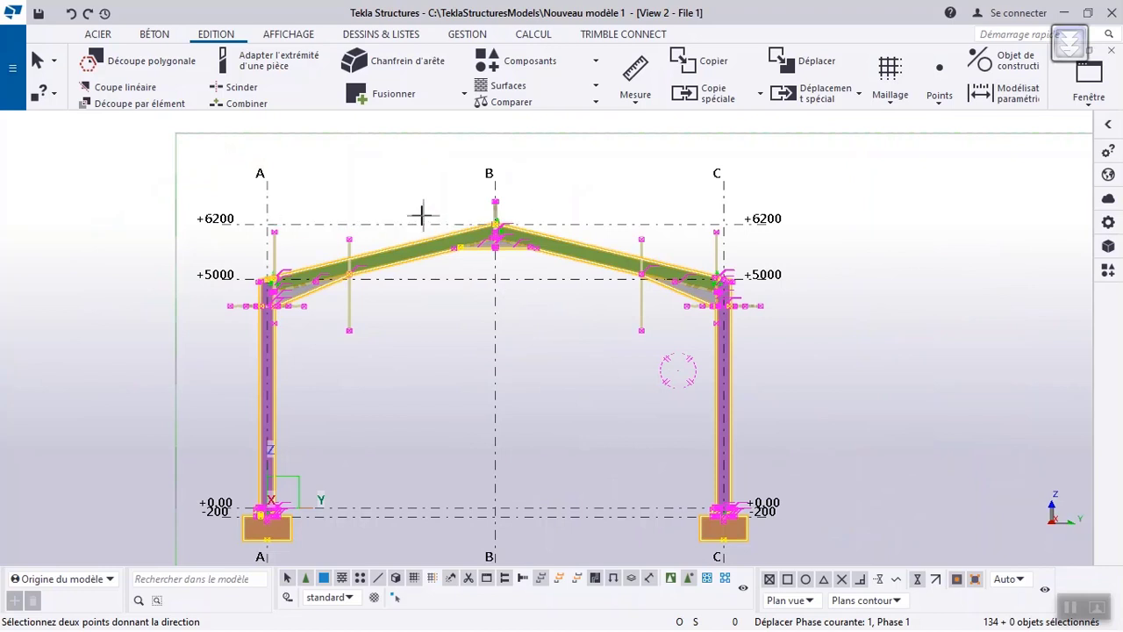
click(372, 184)
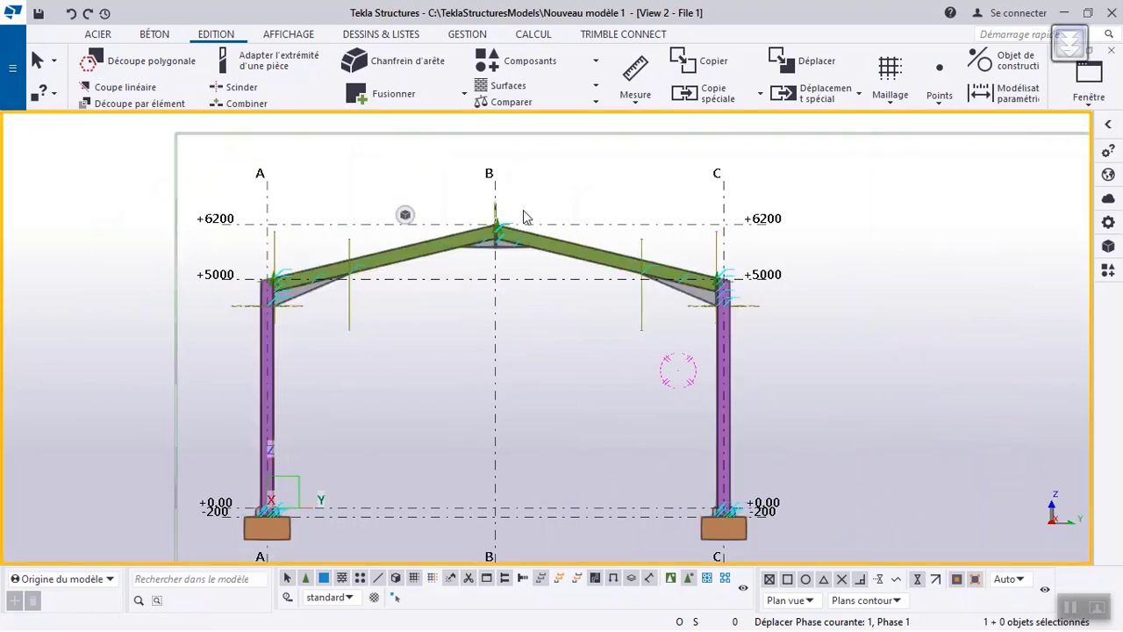
Step: Create an extension point at distance -200 mm along the grid A–B rafter's top edge, picking its eave end first and its ridge end second
scroll(264, 197, up, 4)
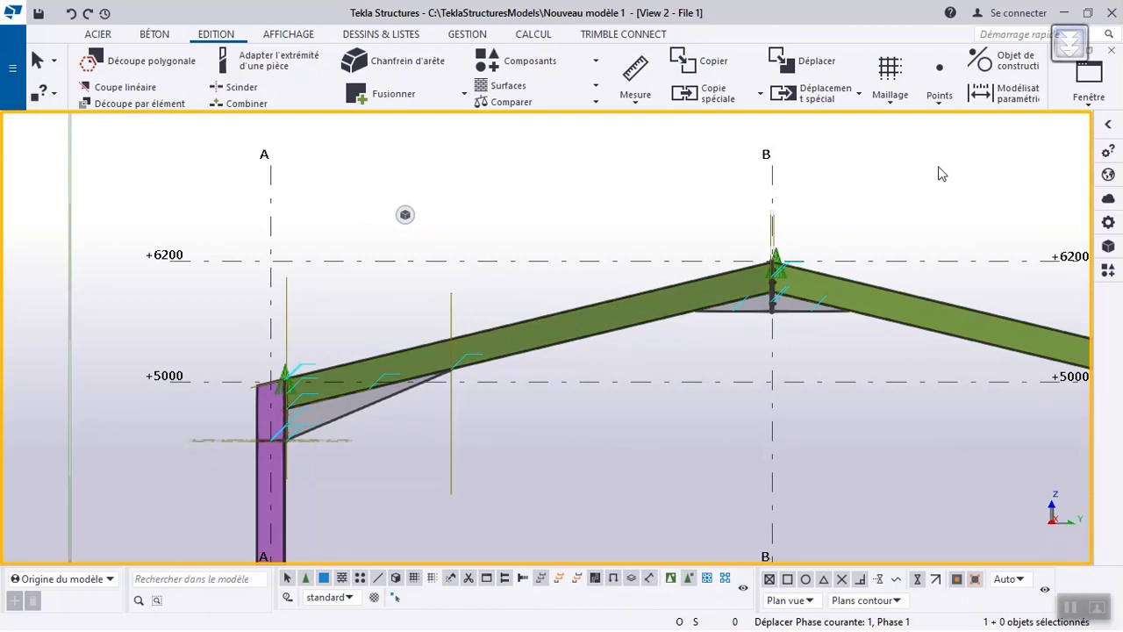
click(946, 104)
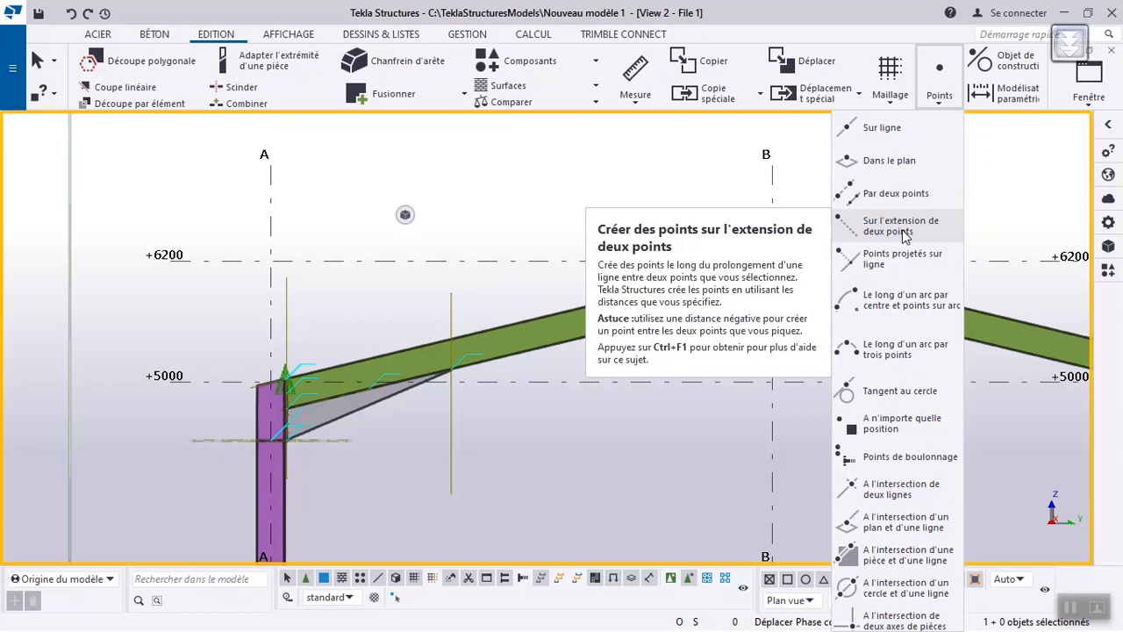
click(904, 232)
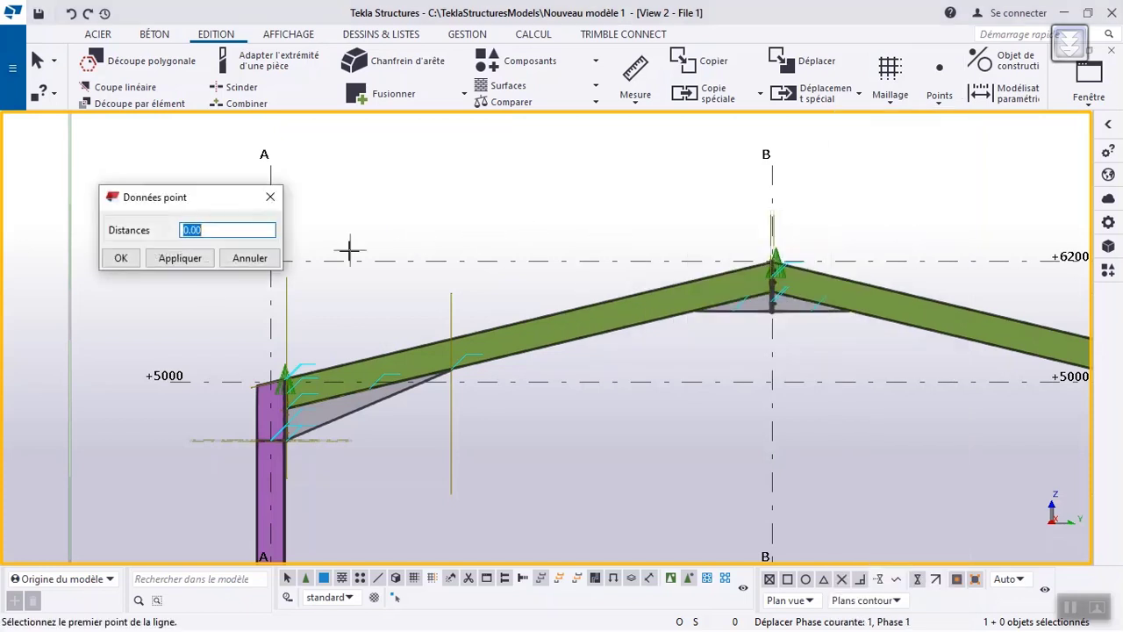
click(183, 229)
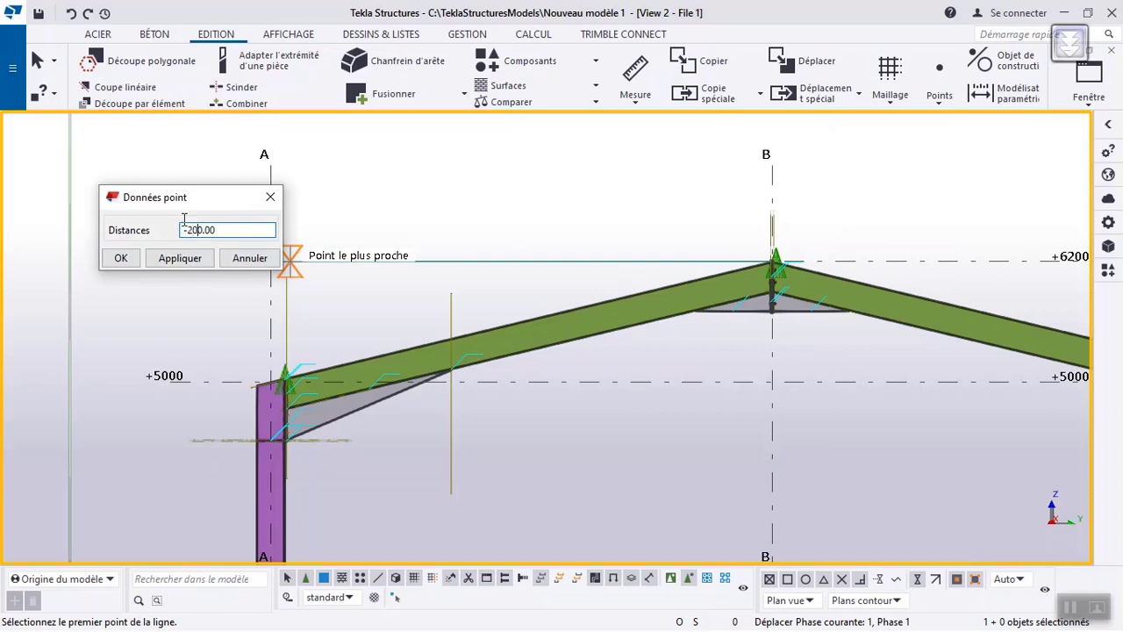
click(123, 260)
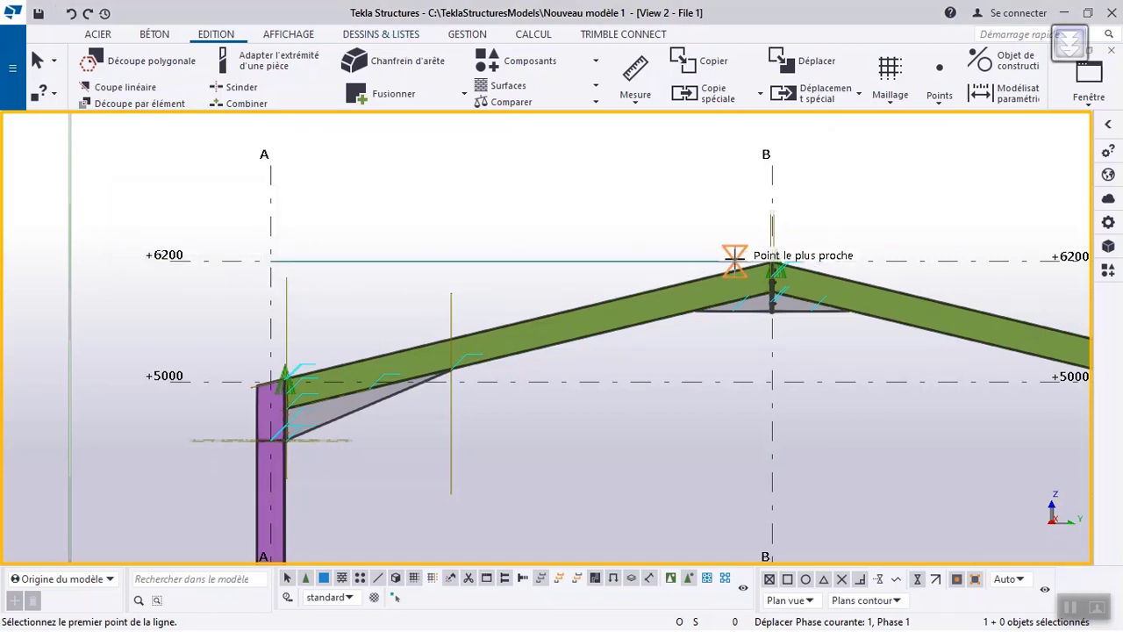
scroll(284, 382, up, 5)
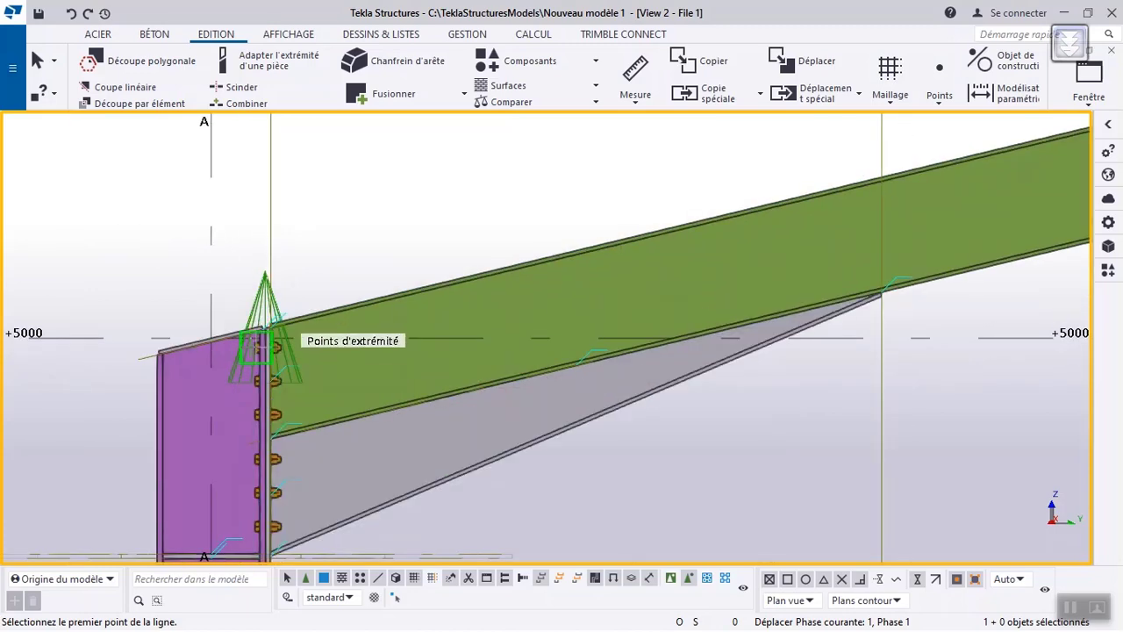
scroll(254, 348, up, 4)
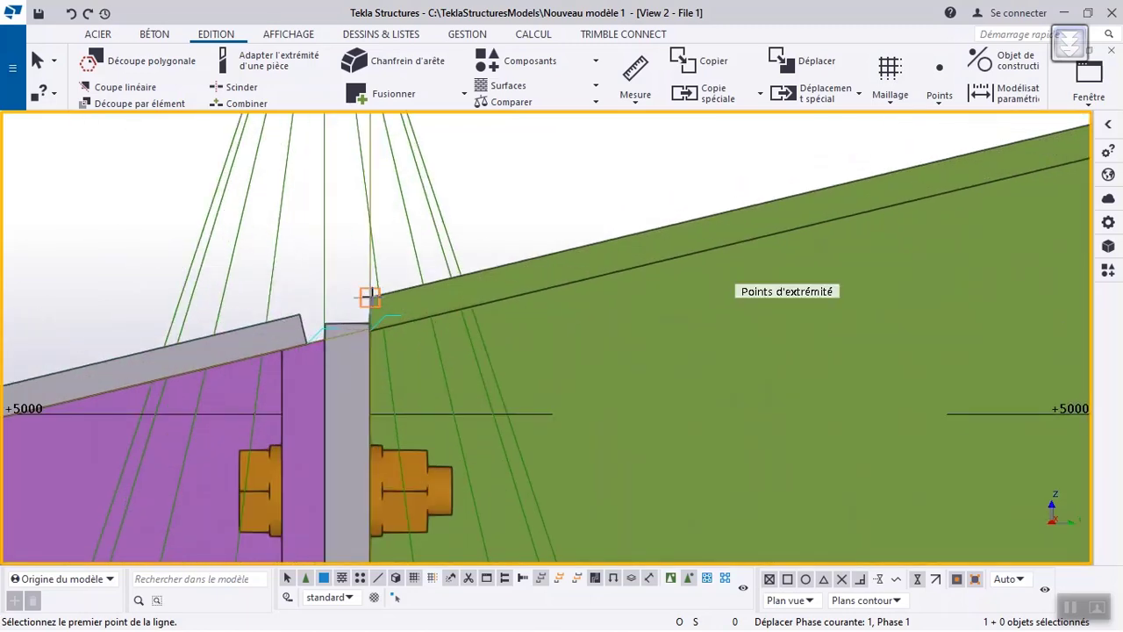
click(370, 296)
scroll(369, 297, down, 9)
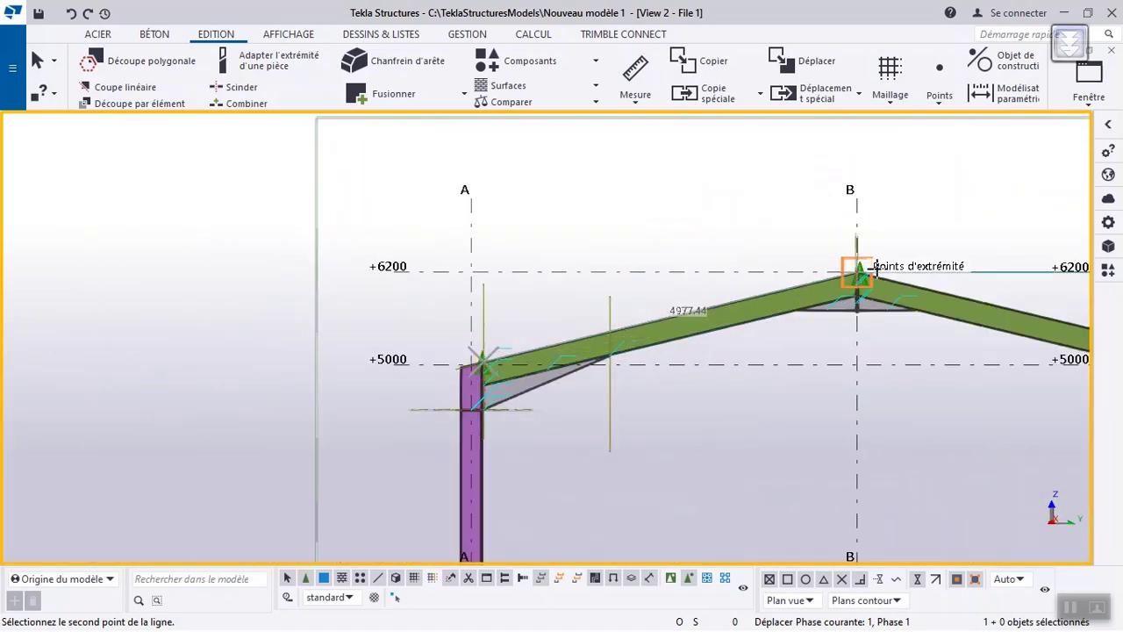
scroll(869, 264, up, 5)
scroll(640, 325, up, 2)
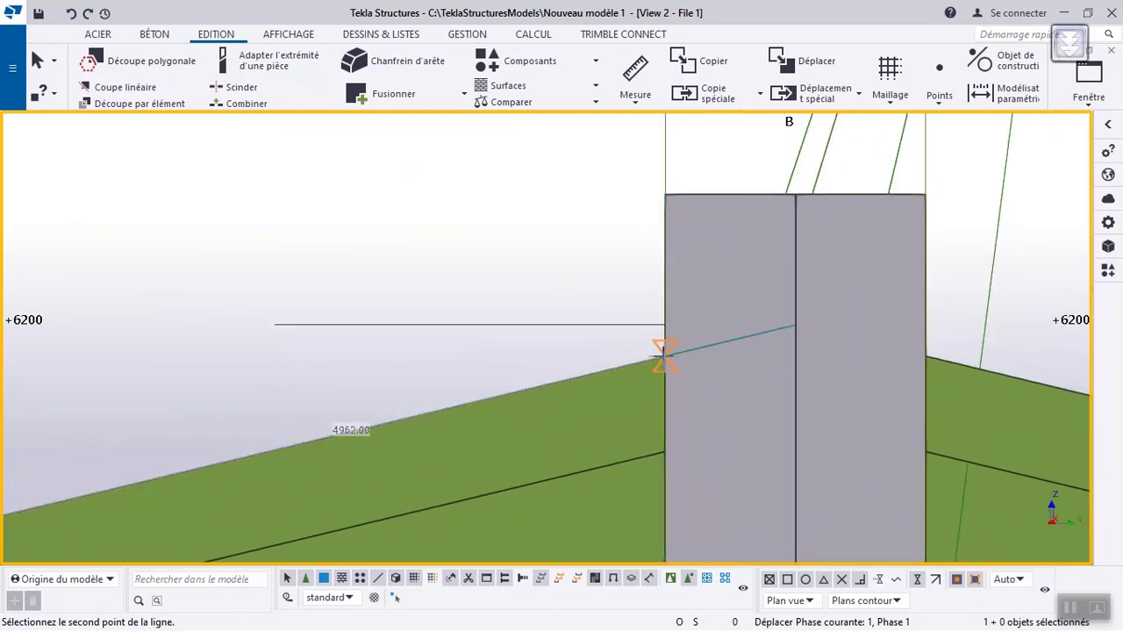
click(664, 356)
scroll(595, 279, down, 5)
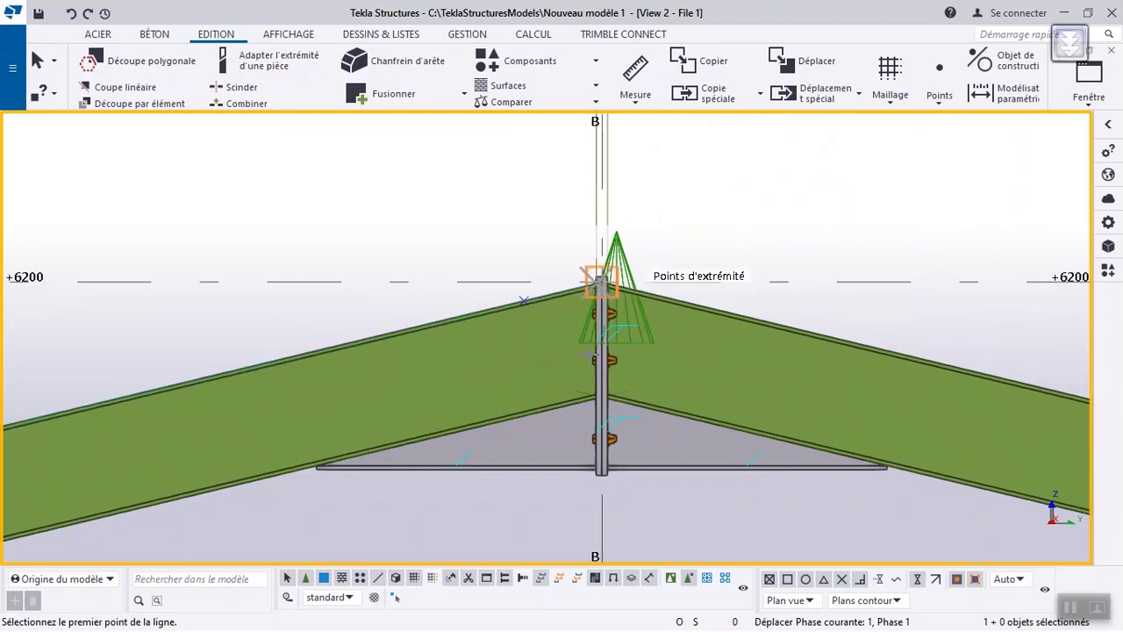
Step: Create a second extension point at the same distance near the eave, picking the rafter's top edge from its ridge end to its eave end
scroll(598, 281, up, 6)
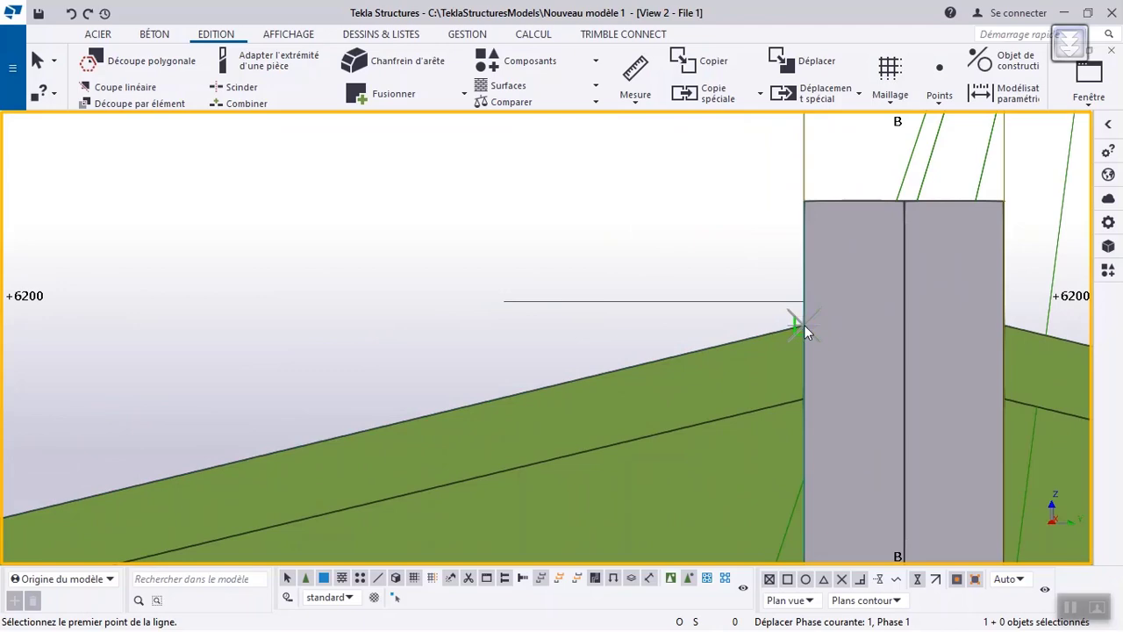
click(800, 327)
scroll(800, 326, down, 8)
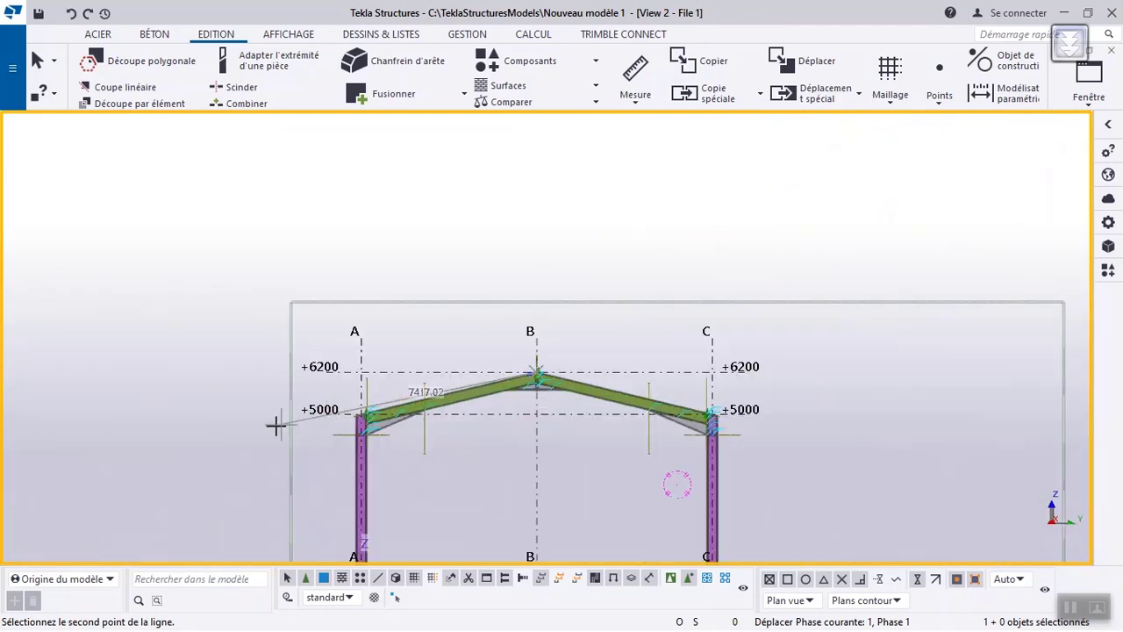
scroll(275, 425, up, 8)
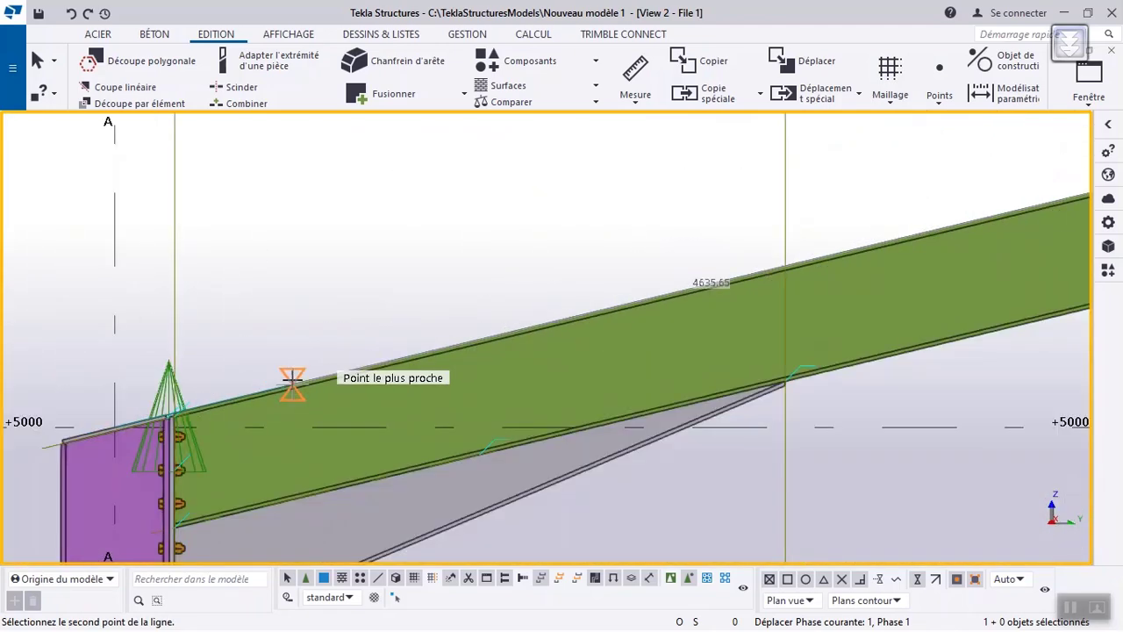
scroll(208, 439, up, 6)
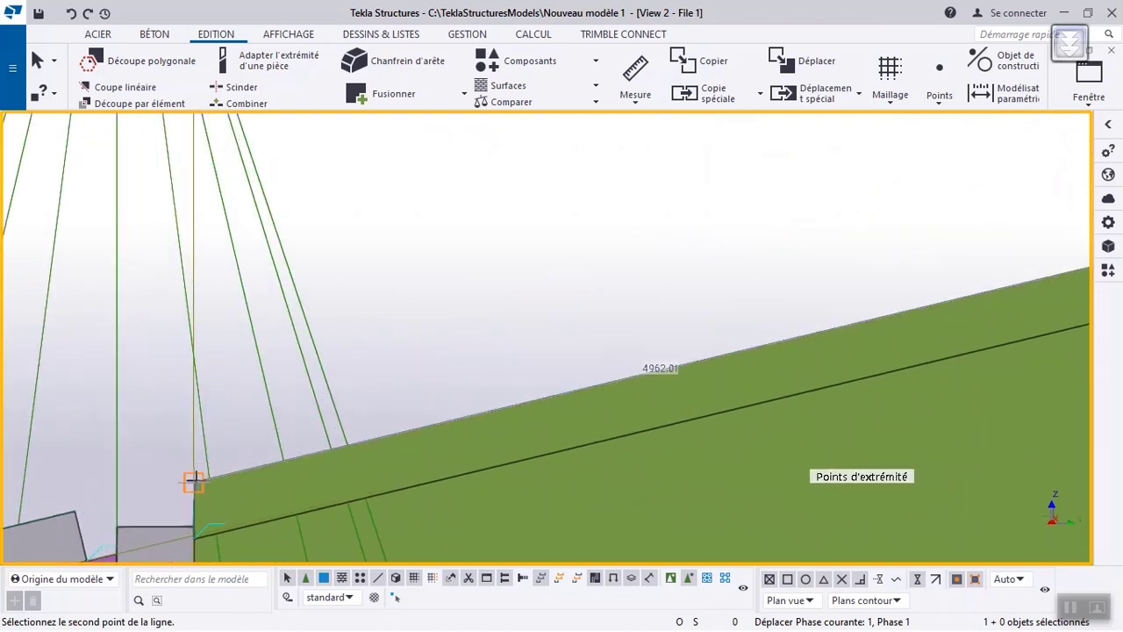
click(193, 481)
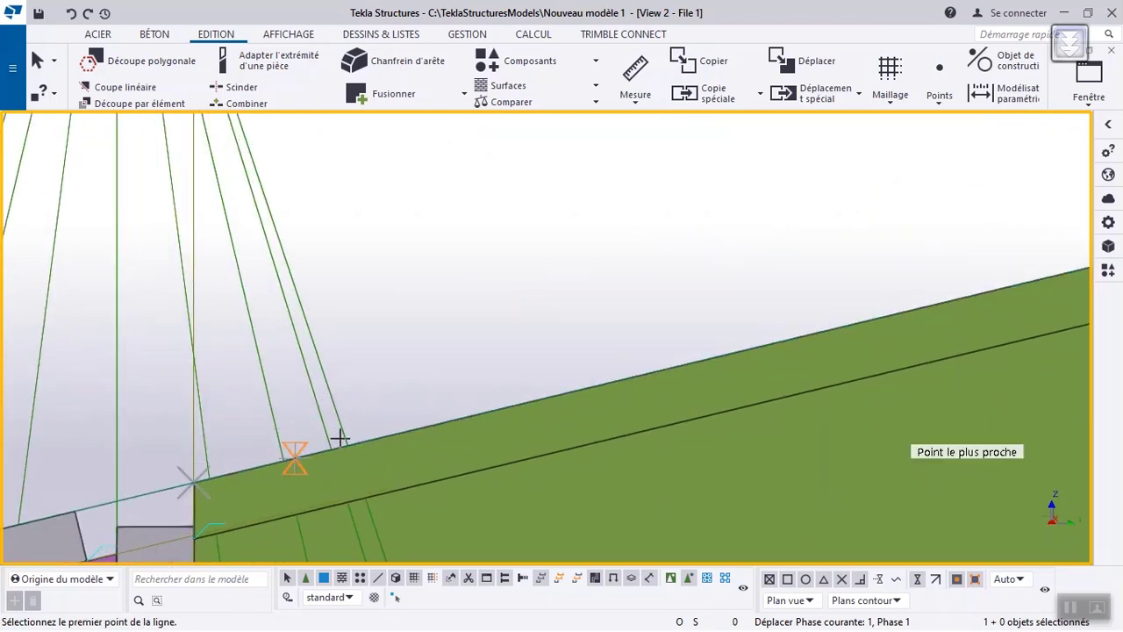
scroll(496, 334, down, 5)
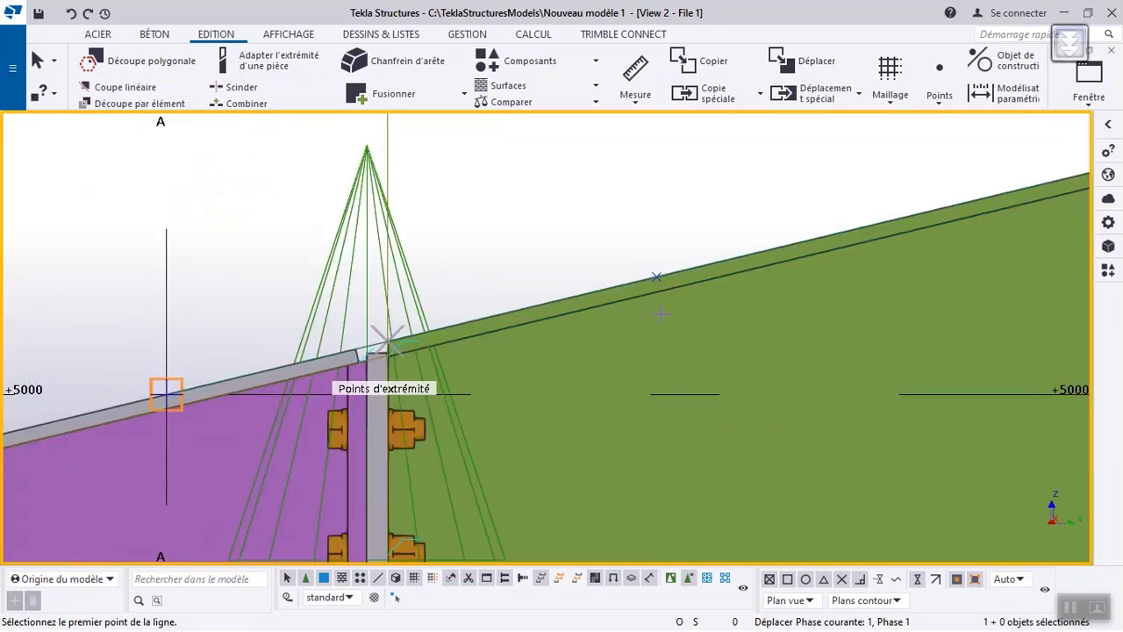
scroll(316, 285, down, 5)
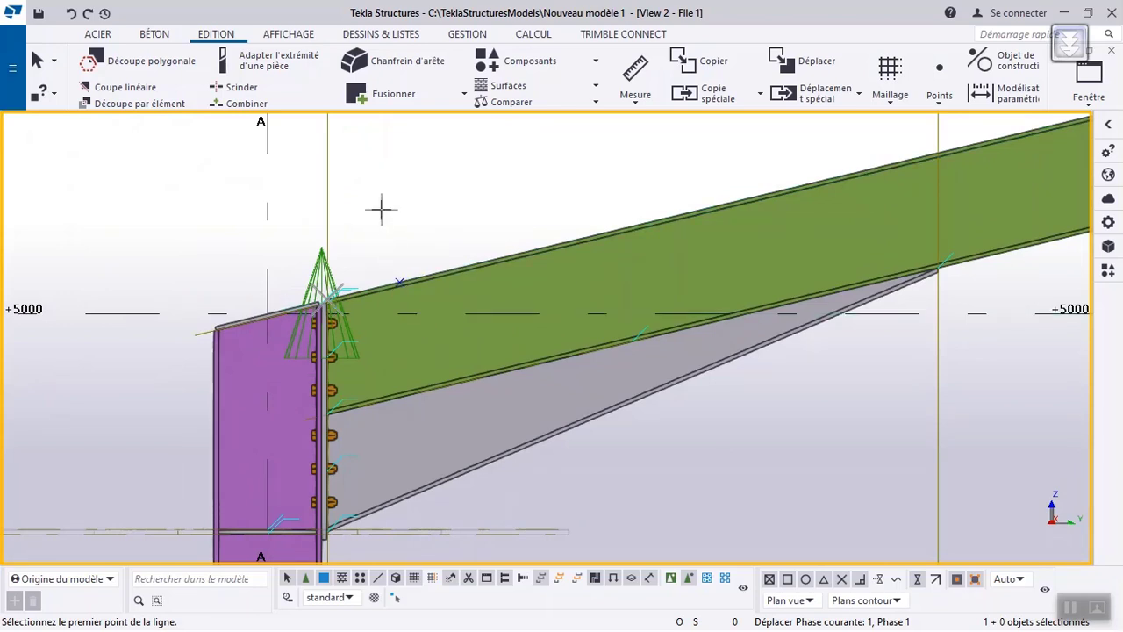
scroll(388, 284, down, 5)
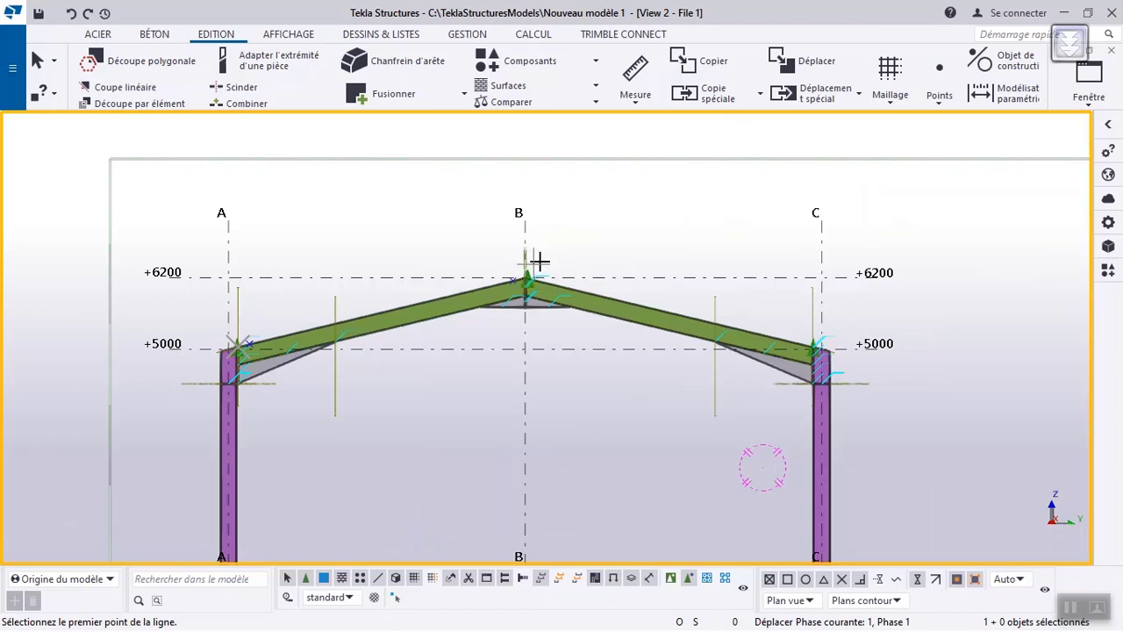
scroll(220, 348, up, 3)
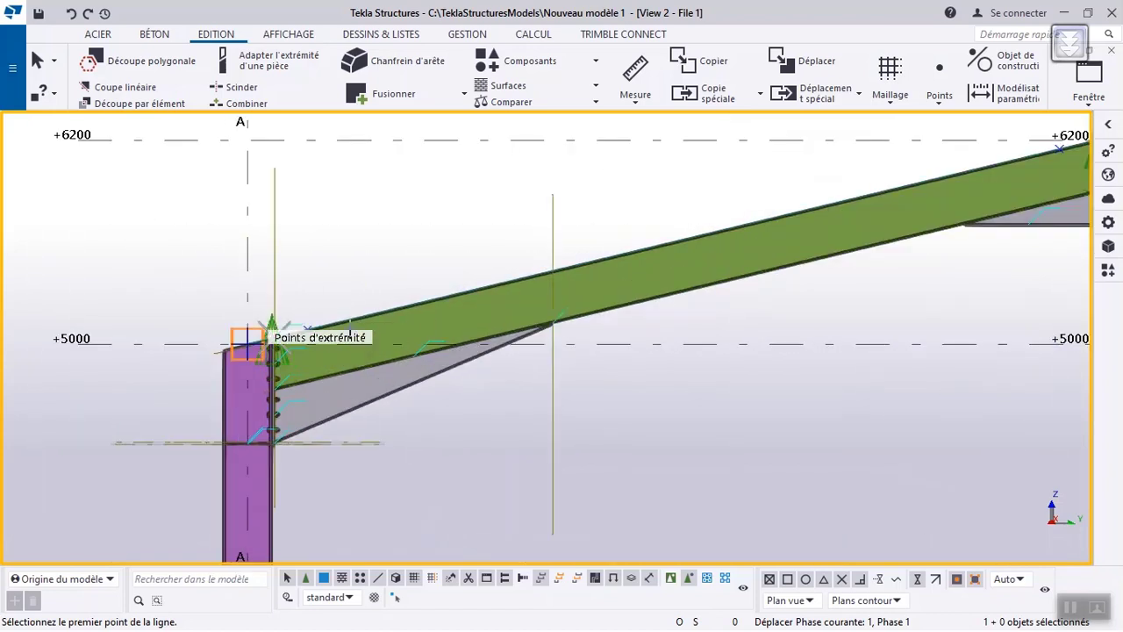
scroll(187, 309, down, 4)
scroll(187, 309, down, 1)
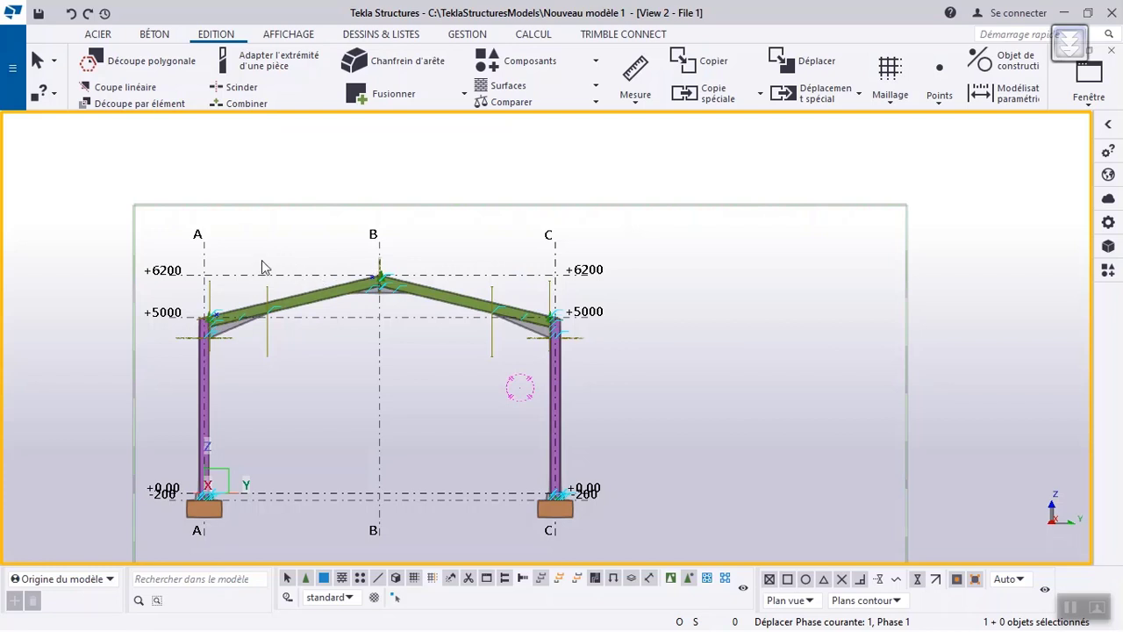
Step: Divide the line between the eave-side and ridge-side points on the grid A–B rafter with 5 intermediate points
click(940, 98)
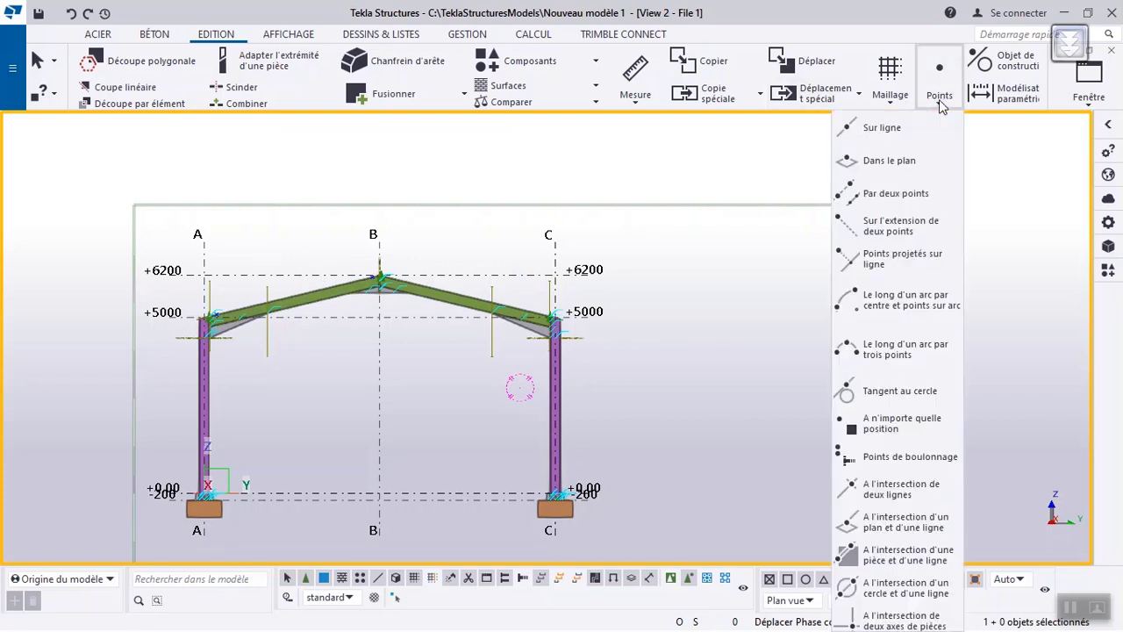
click(905, 133)
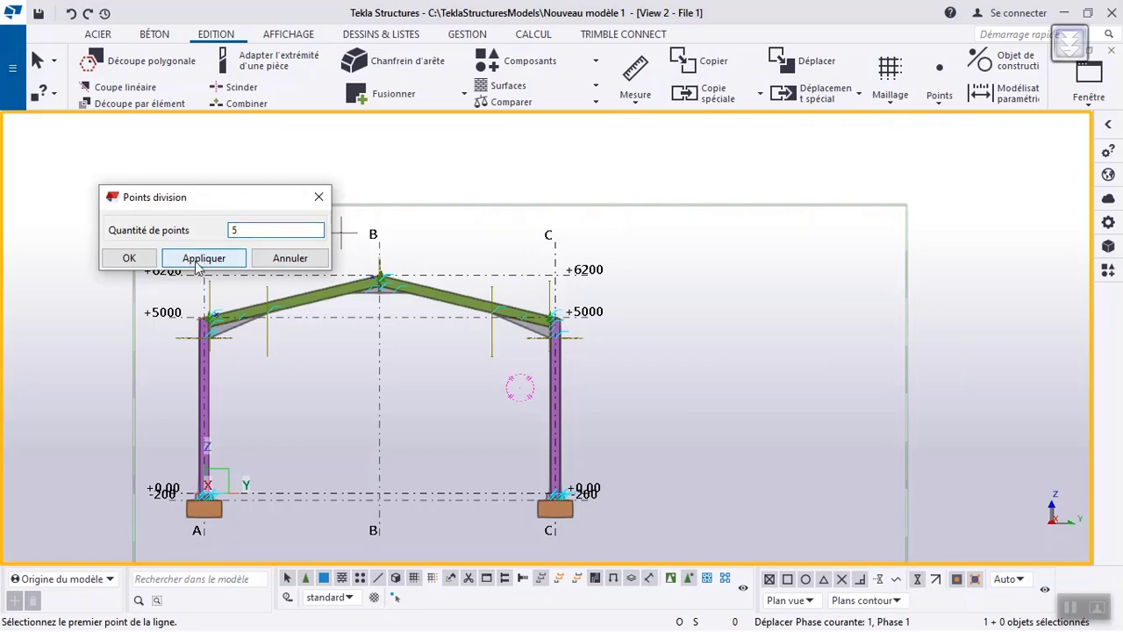
click(127, 258)
scroll(180, 311, up, 5)
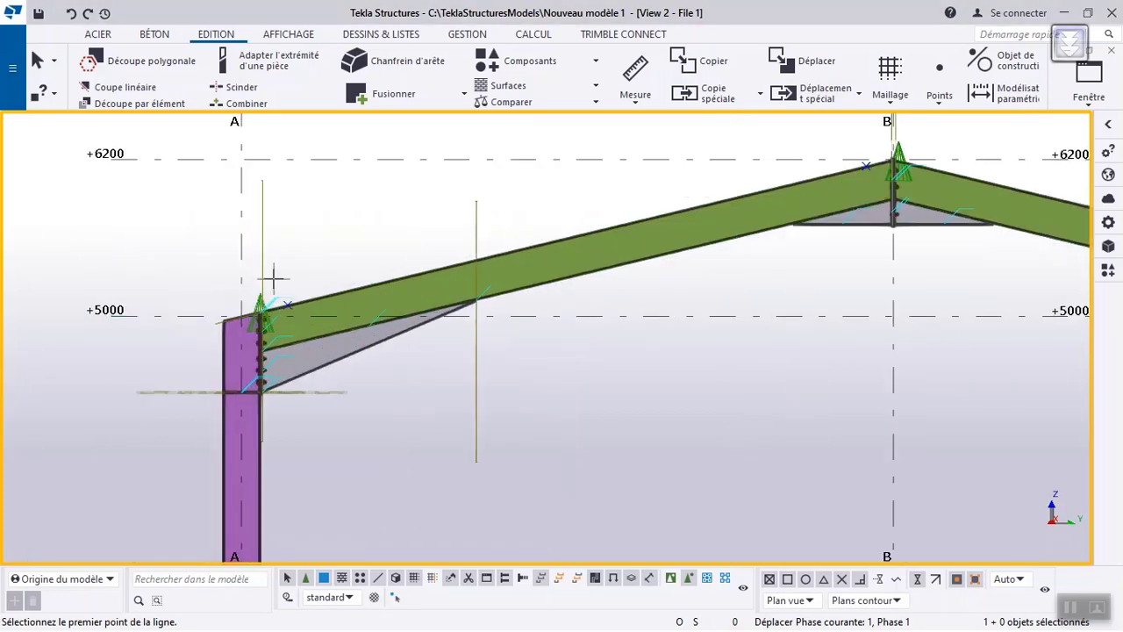
scroll(273, 279, up, 3)
click(309, 345)
scroll(301, 325, down, 5)
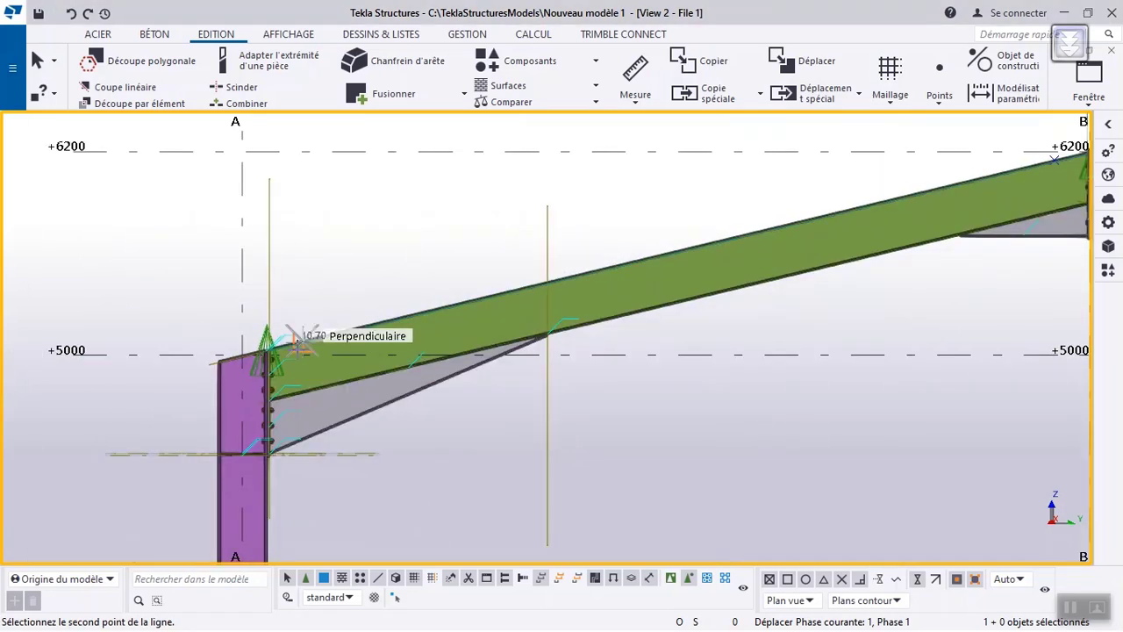
scroll(609, 253, up, 6)
scroll(561, 265, up, 5)
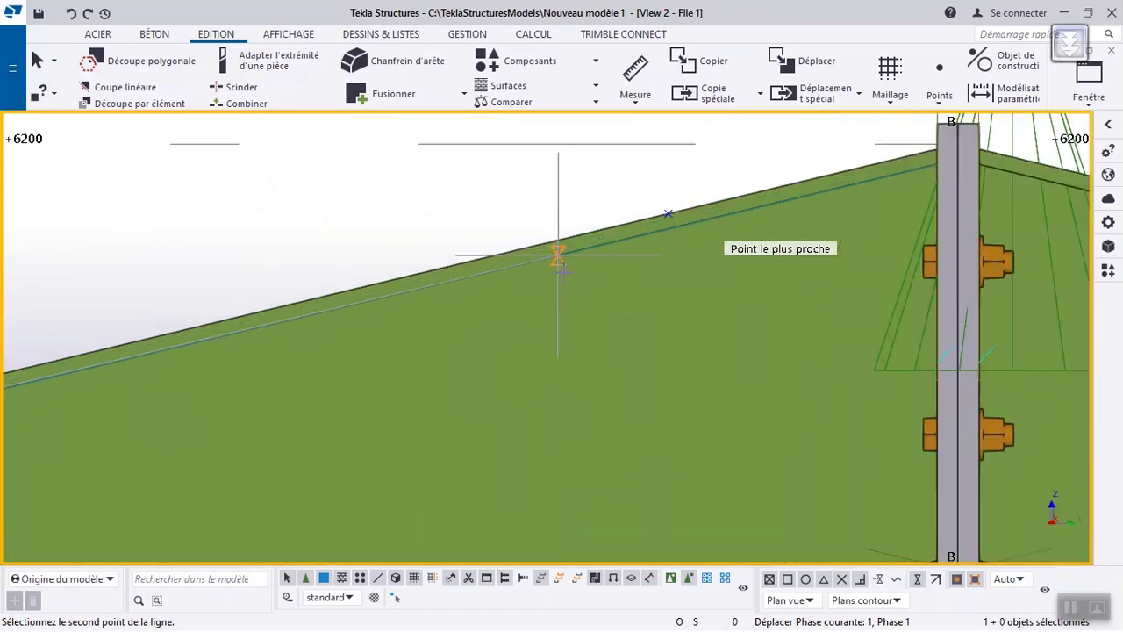
click(704, 200)
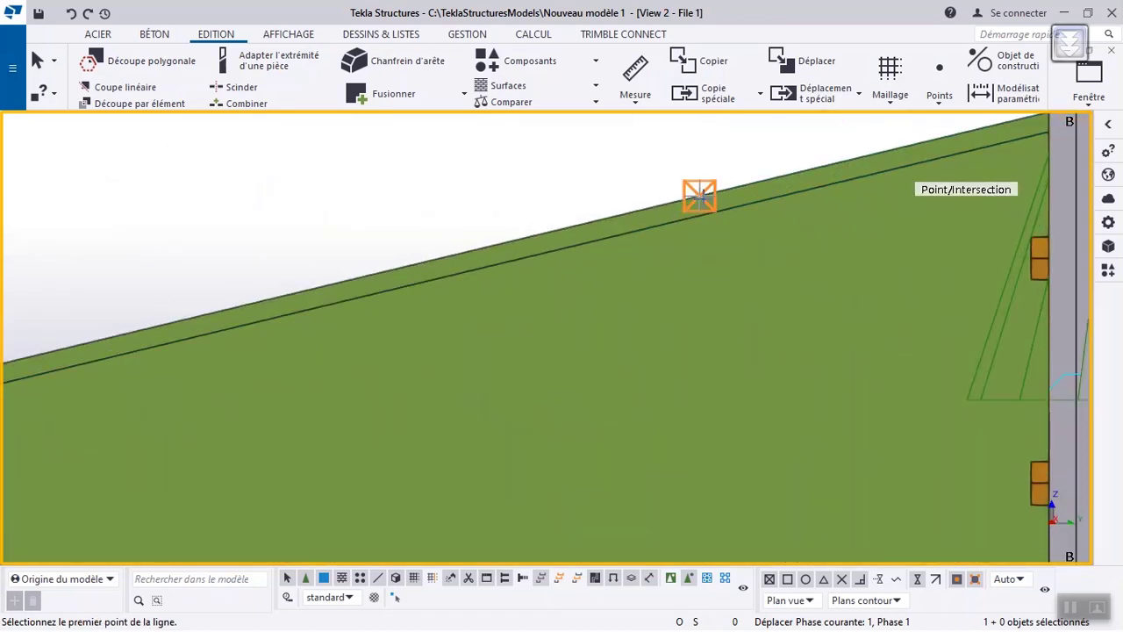
scroll(702, 198, down, 5)
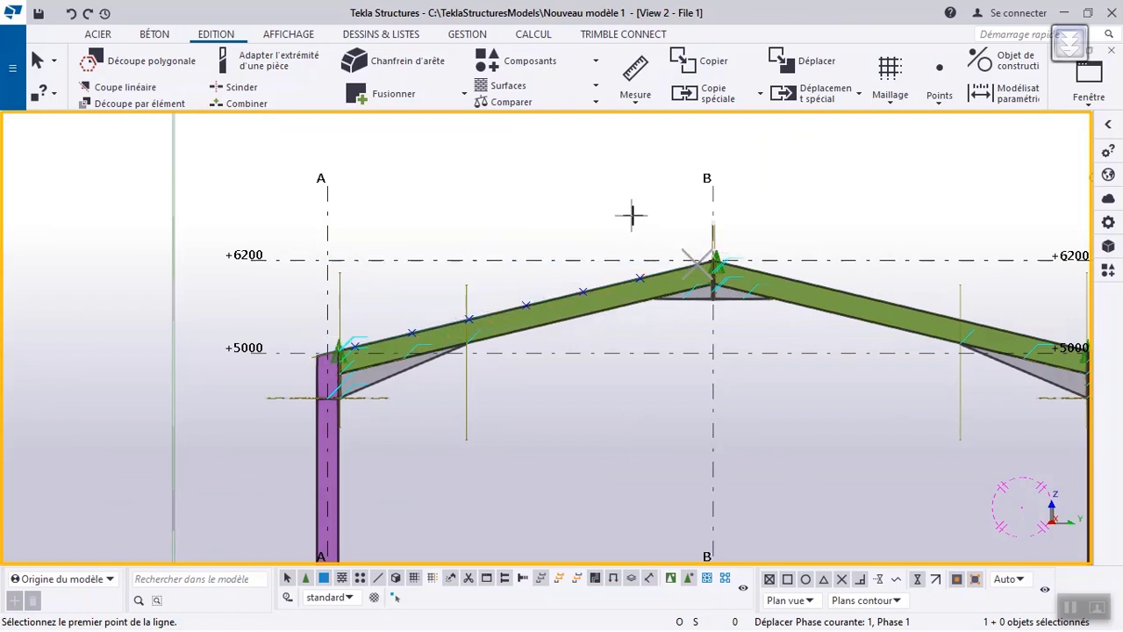
key(Escape)
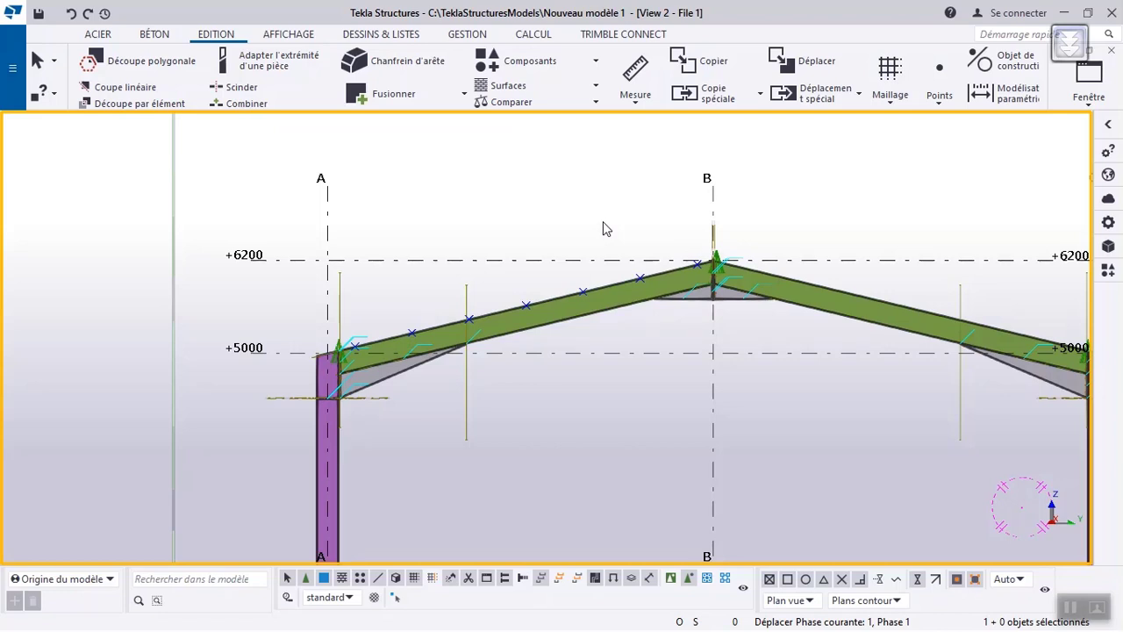
scroll(476, 184, down, 4)
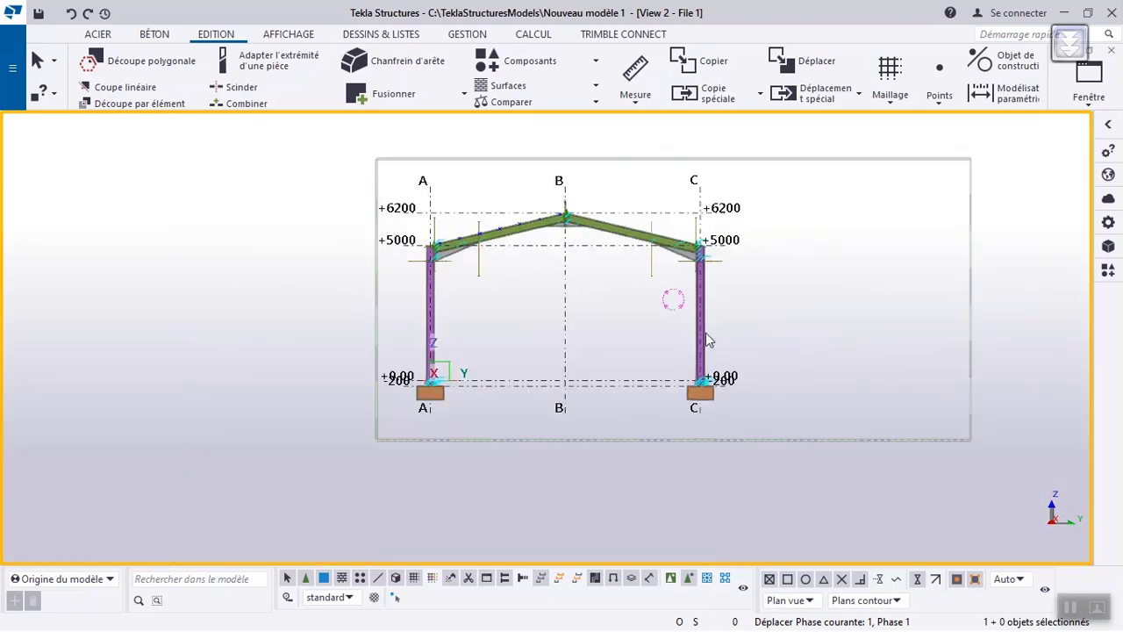
scroll(458, 369, up, 3)
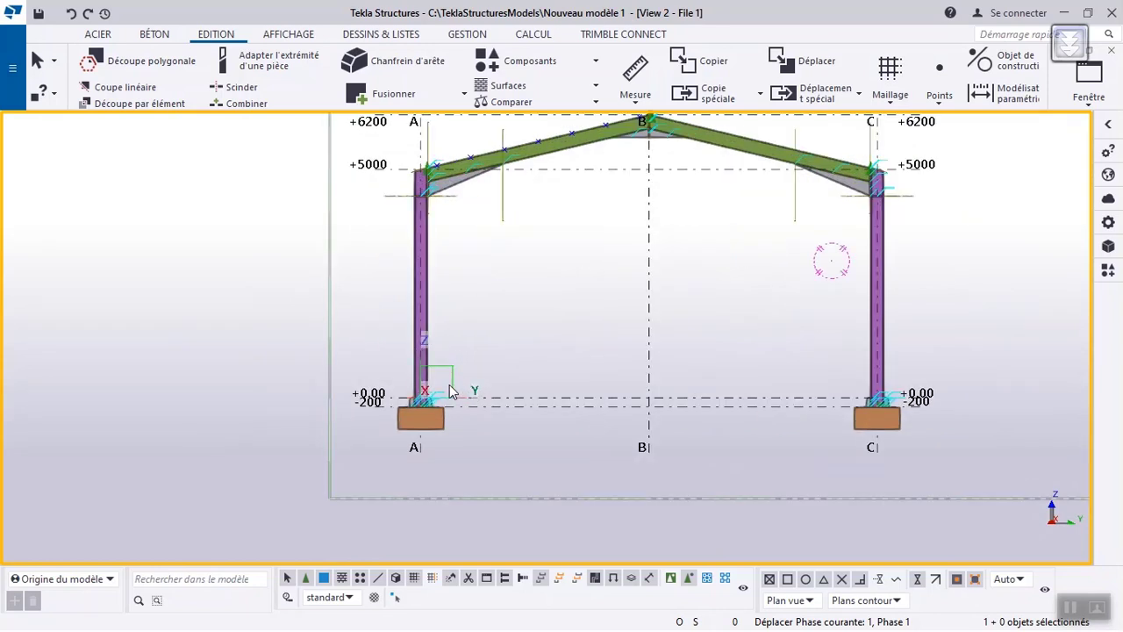
scroll(483, 334, down, 2)
scroll(534, 207, up, 5)
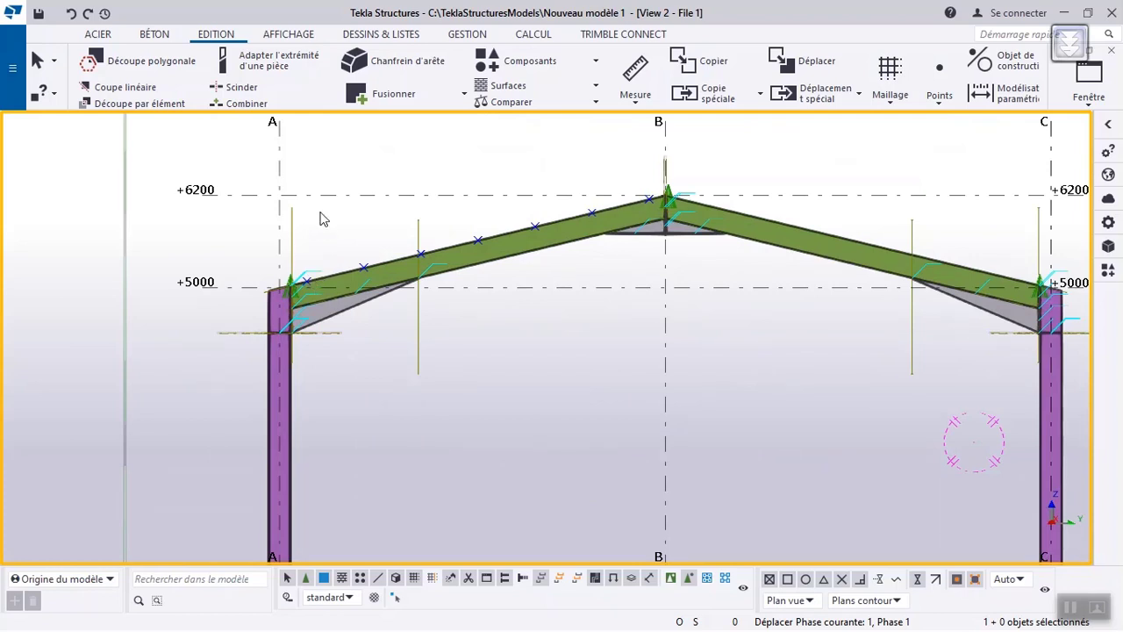
scroll(310, 206, down, 4)
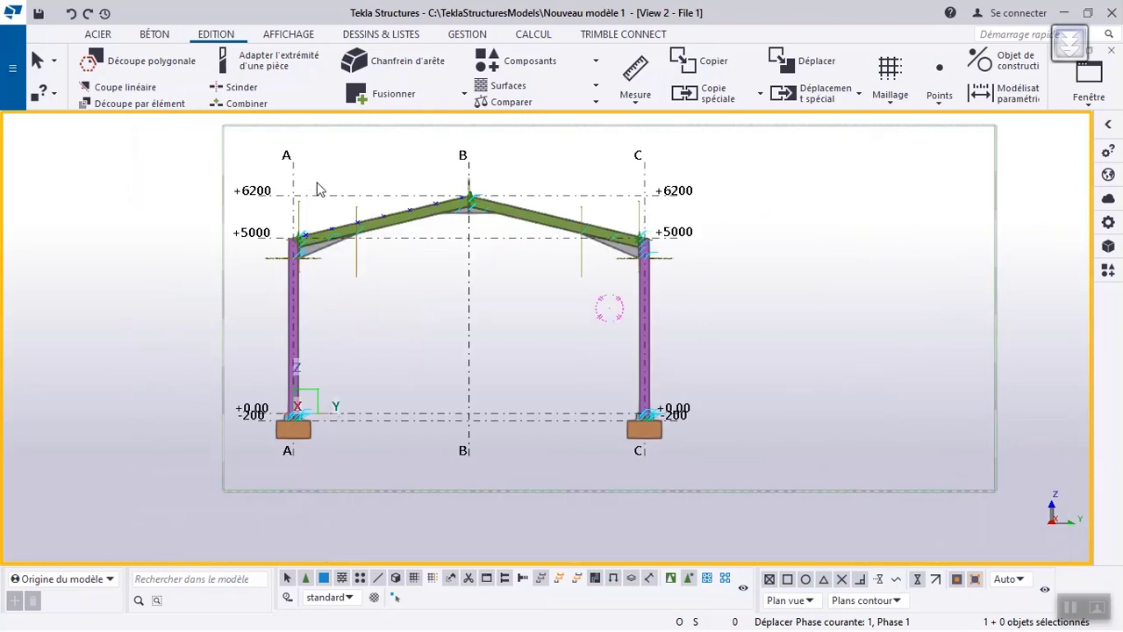
Step: Set a three-point work plane: origin at the grid A–B rafter's ridge-end top corner, X through its middle construction point, Y at grid line B's upper end
scroll(320, 187, up, 3)
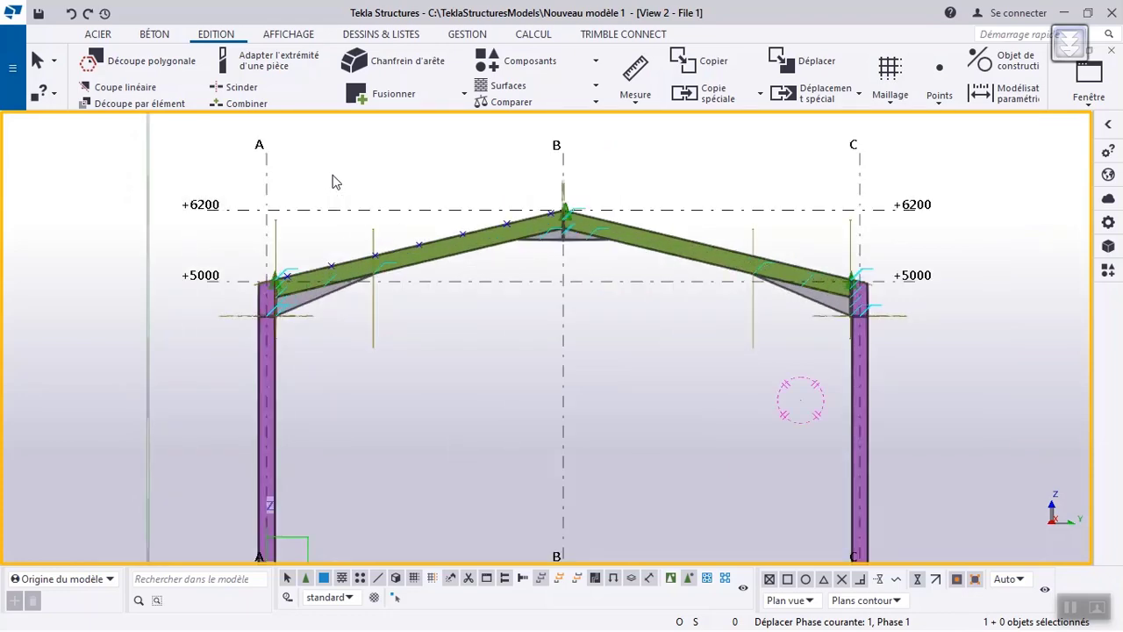
click(295, 35)
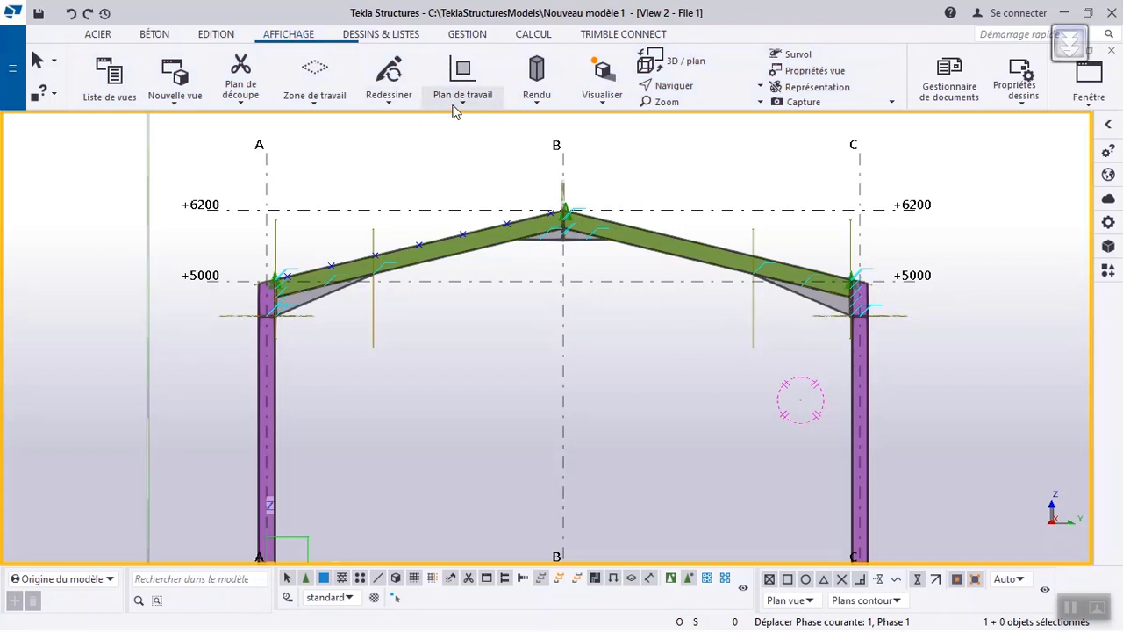
click(463, 101)
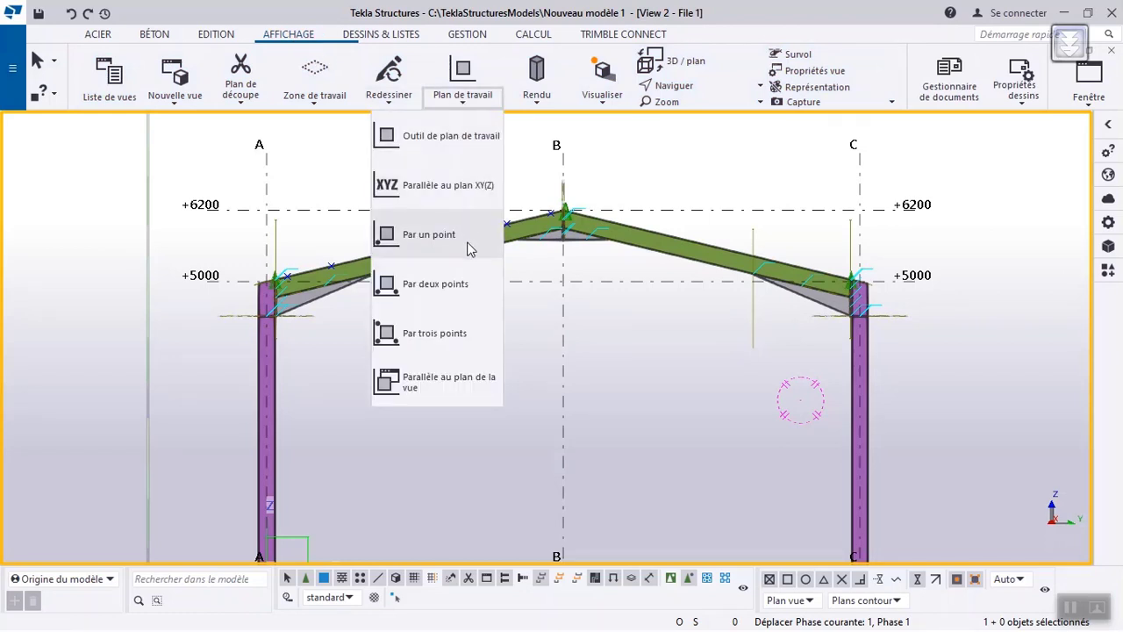
click(453, 342)
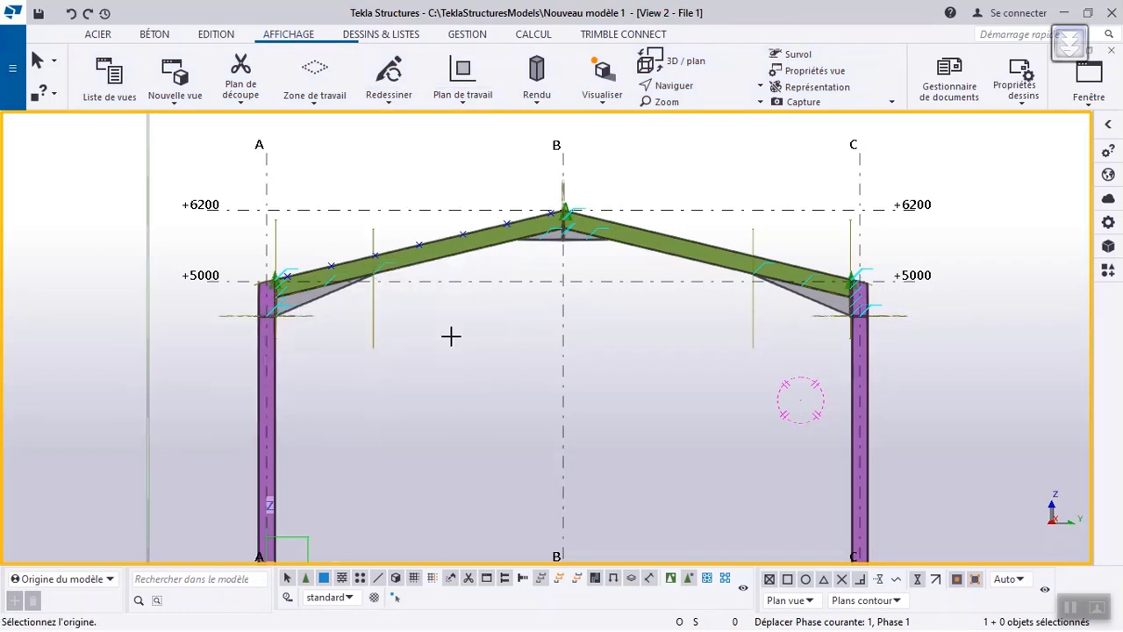
scroll(542, 175, up, 3)
scroll(627, 315, up, 5)
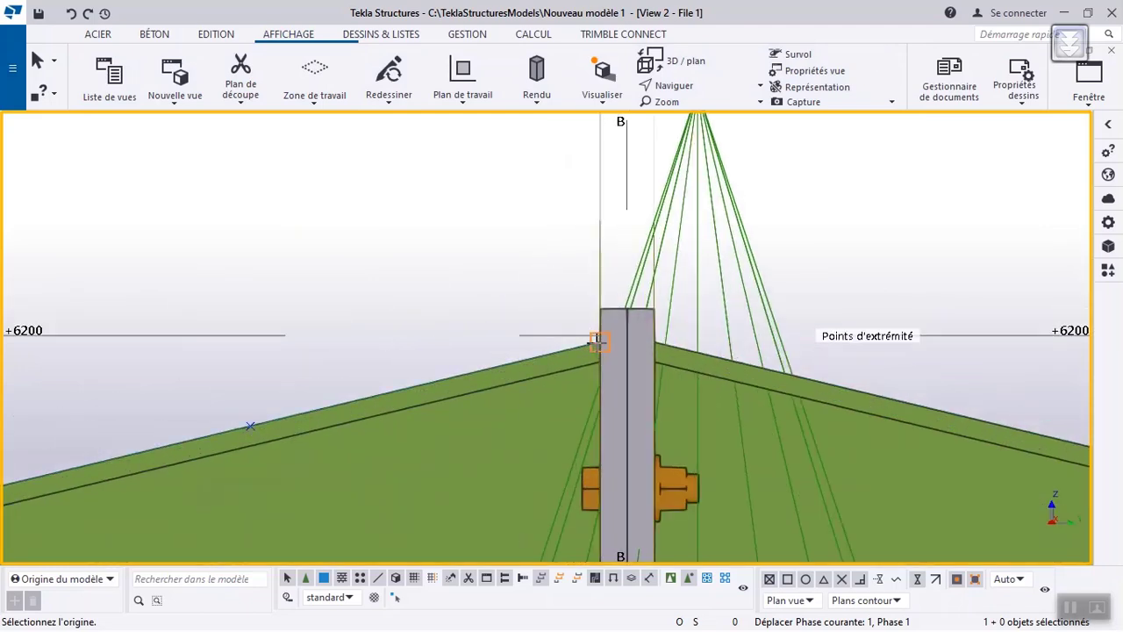
click(601, 339)
scroll(614, 334, down, 5)
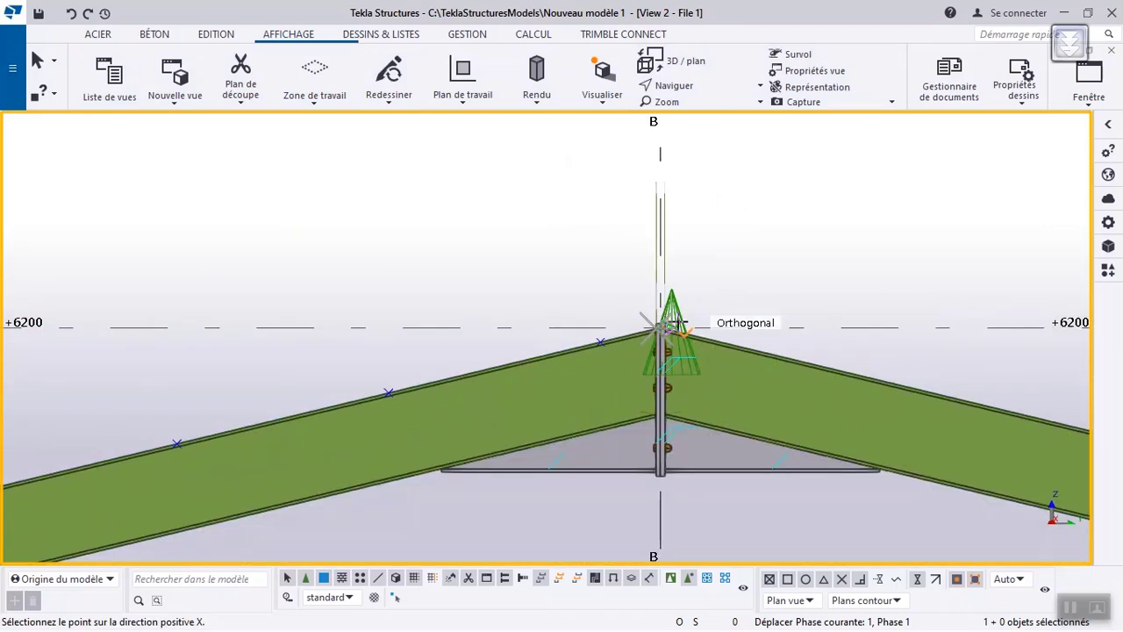
scroll(439, 372, up, 6)
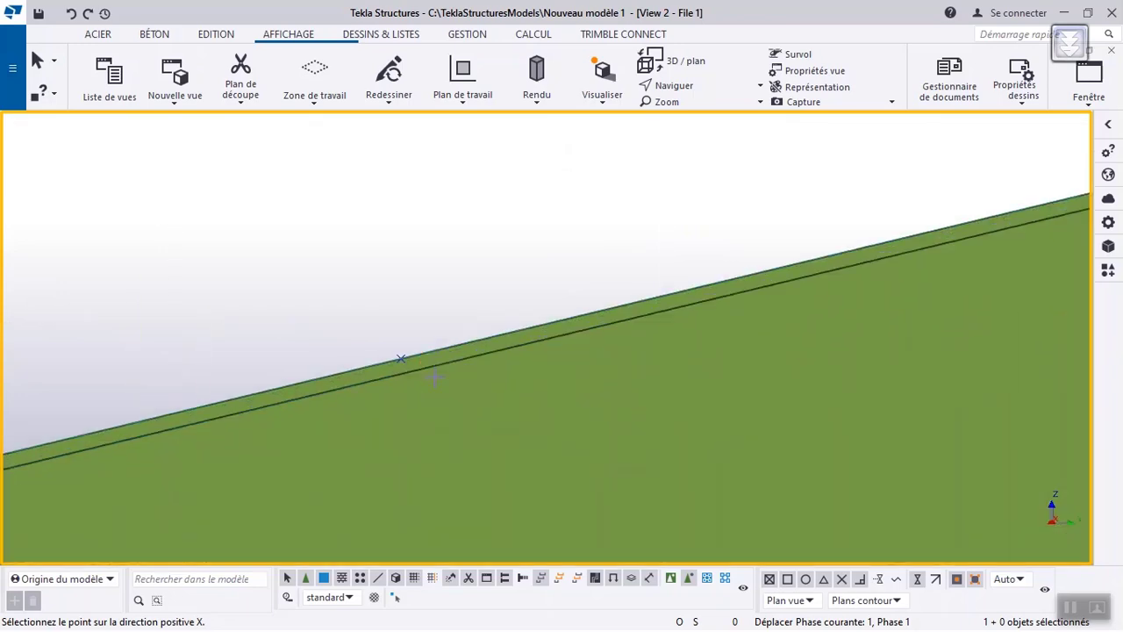
click(401, 358)
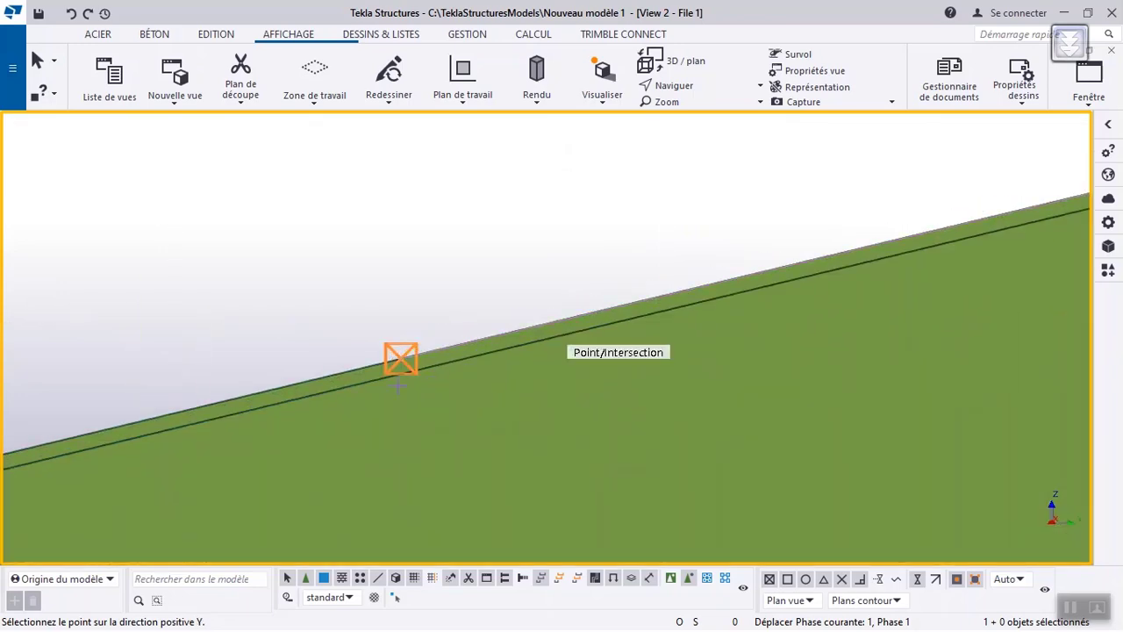
scroll(397, 377, down, 3)
scroll(395, 408, down, 4)
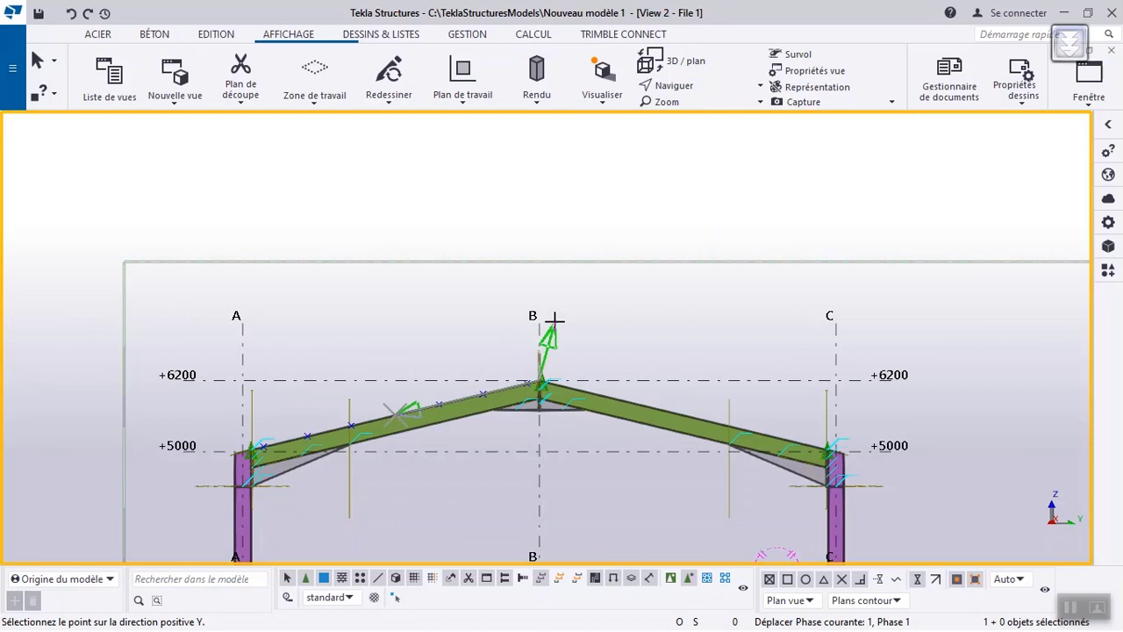
scroll(551, 319, up, 3)
scroll(516, 317, up, 4)
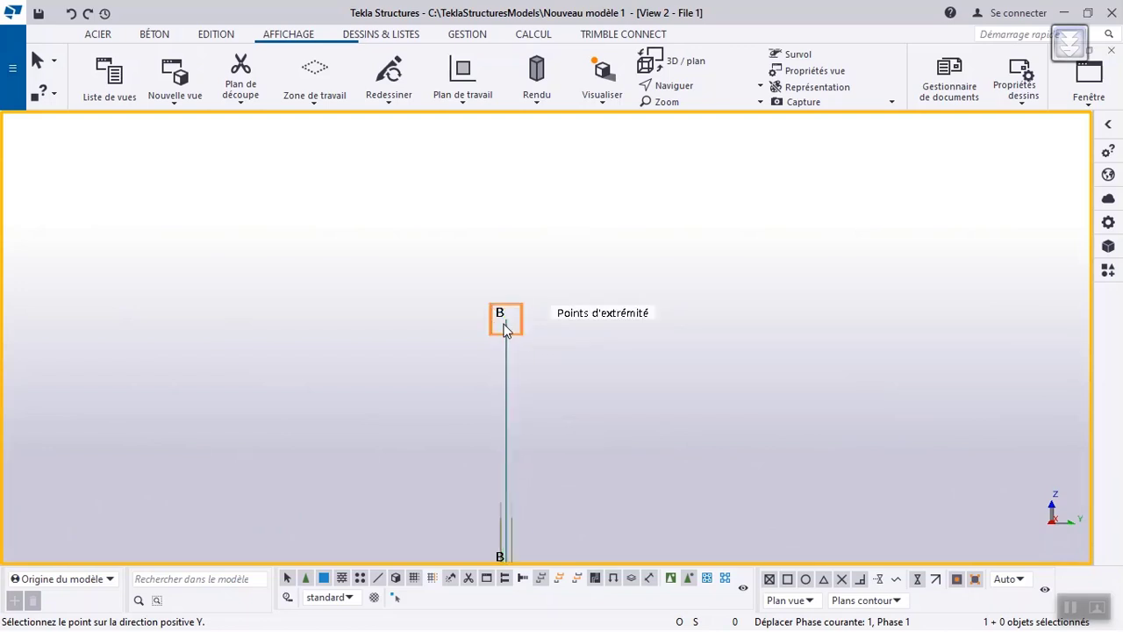
click(503, 320)
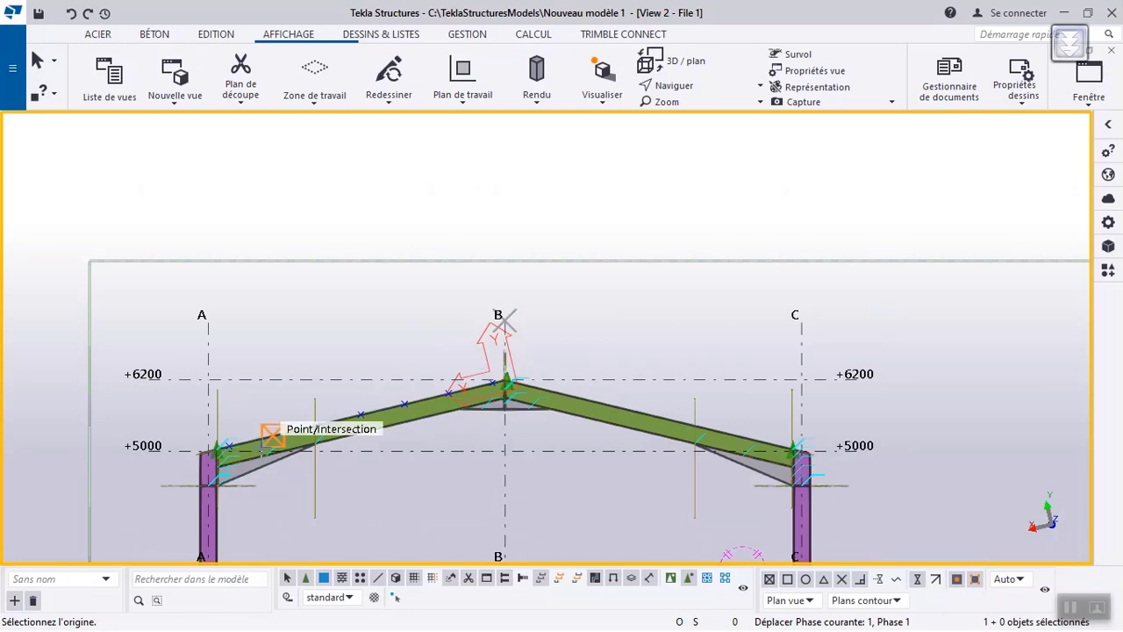
Step: Start an orthogonal beam, show its properties and accept the IPE120 profile from the profile catalogue
scroll(219, 446, up, 5)
scroll(171, 360, down, 6)
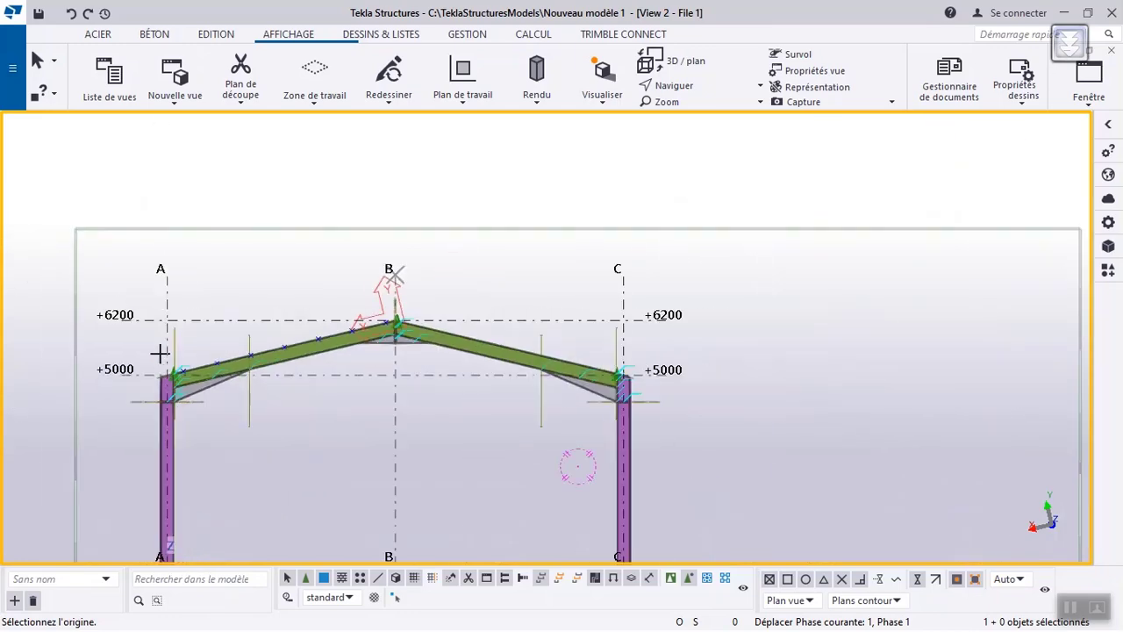
click(100, 35)
click(150, 104)
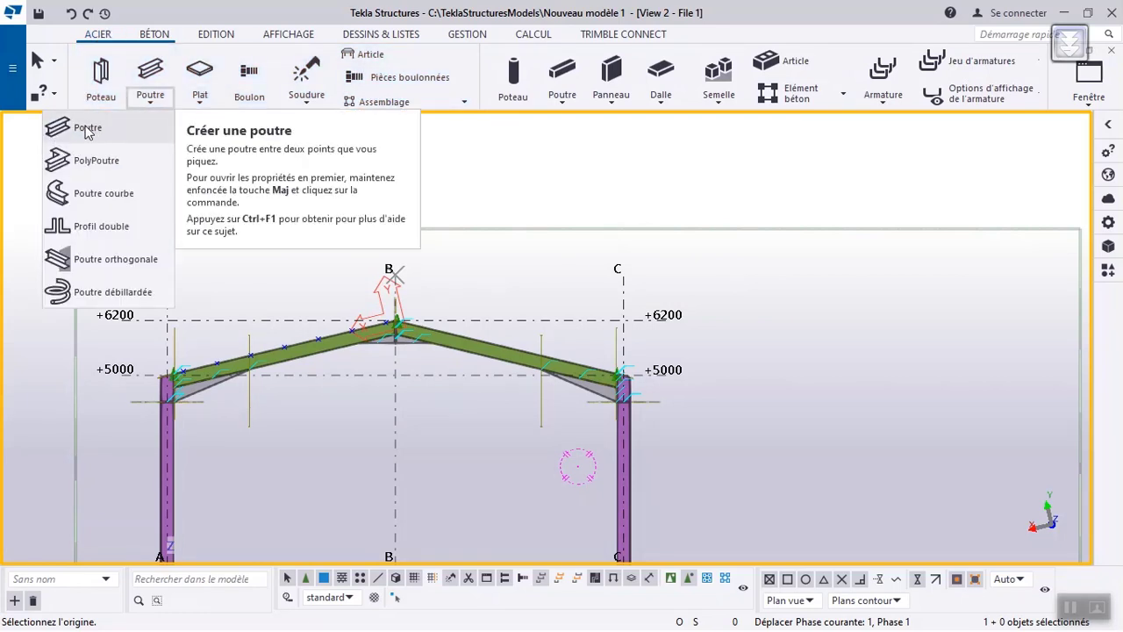
click(121, 266)
scroll(176, 368, up, 5)
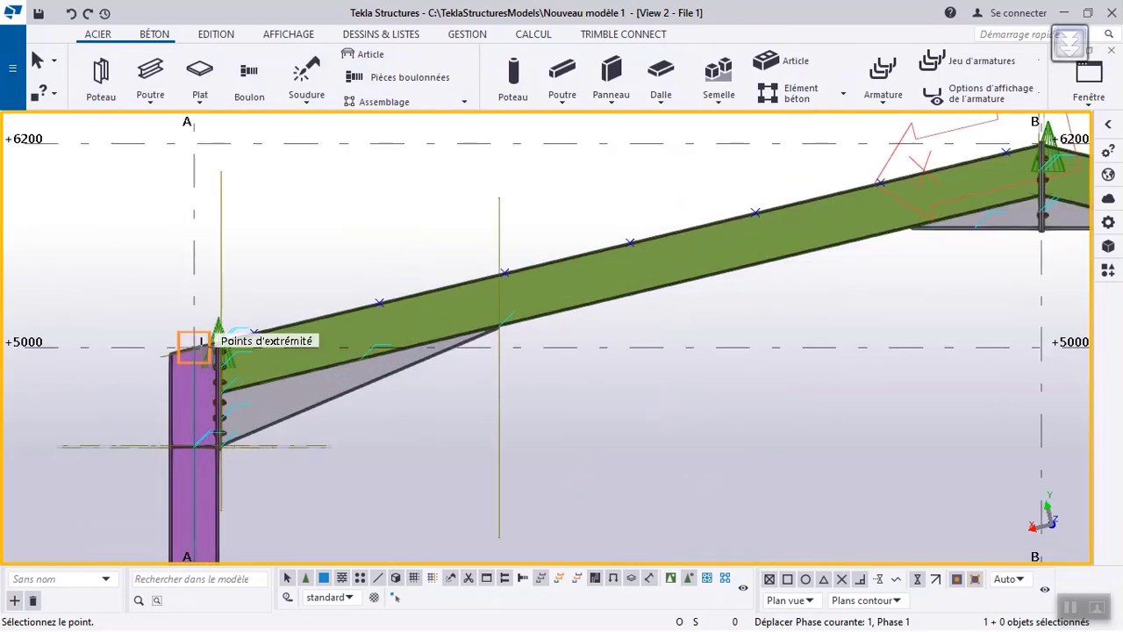
scroll(241, 315, up, 4)
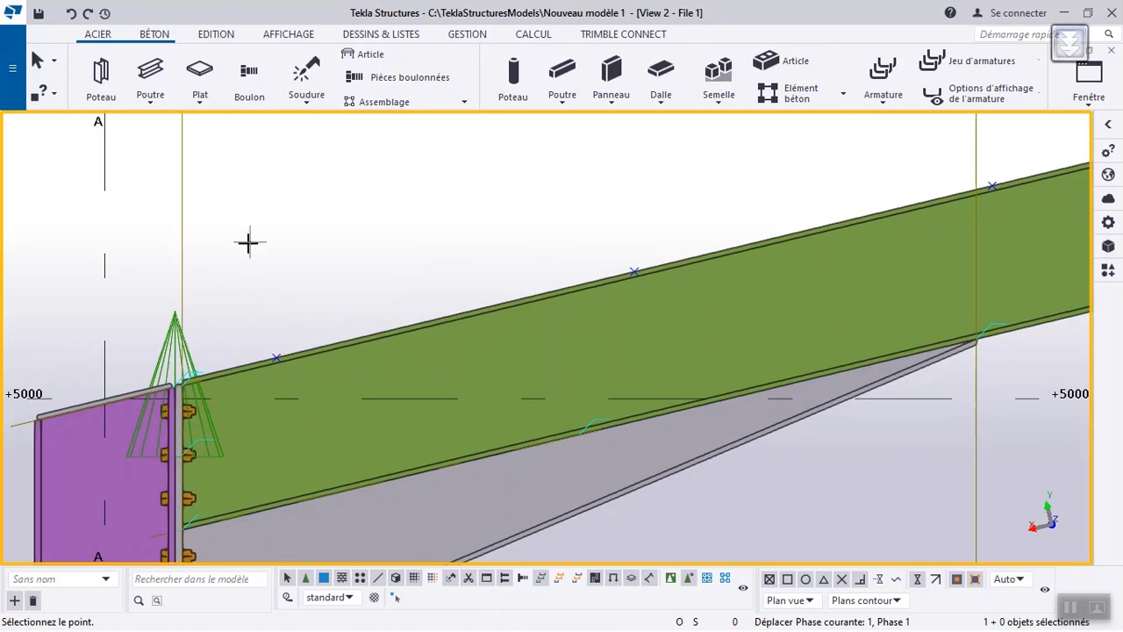
scroll(246, 243, down, 4)
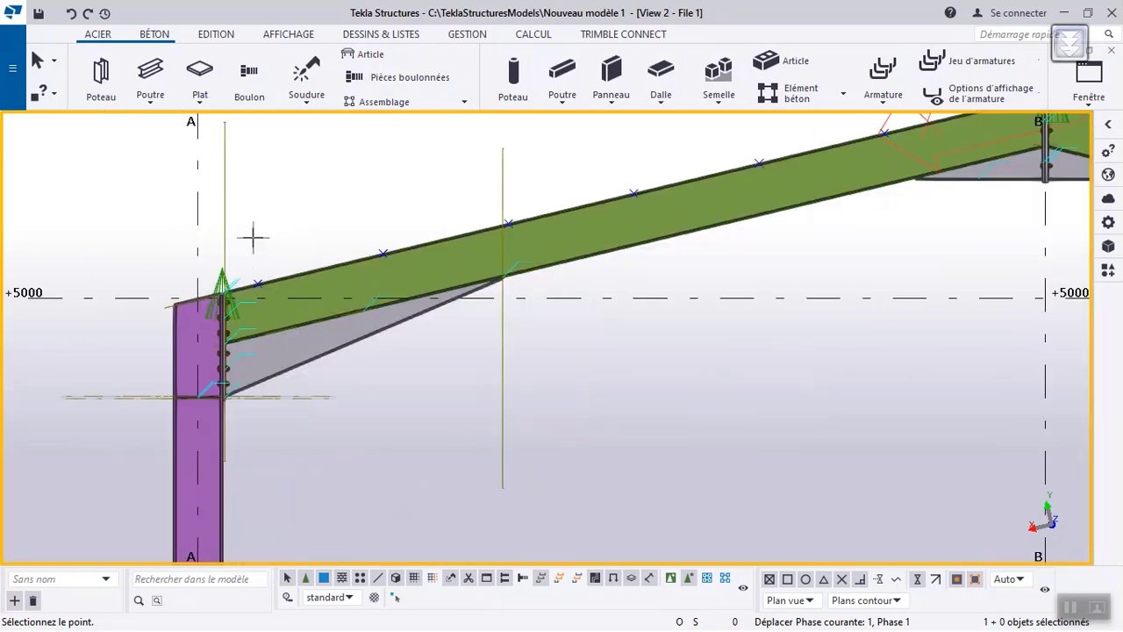
click(1108, 222)
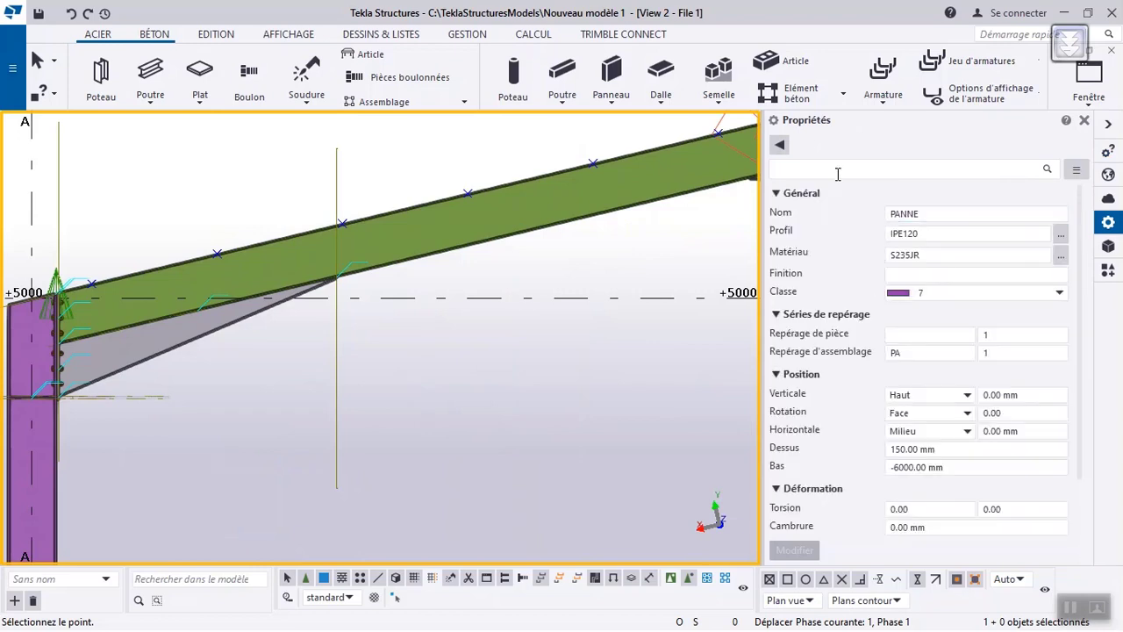
click(1061, 234)
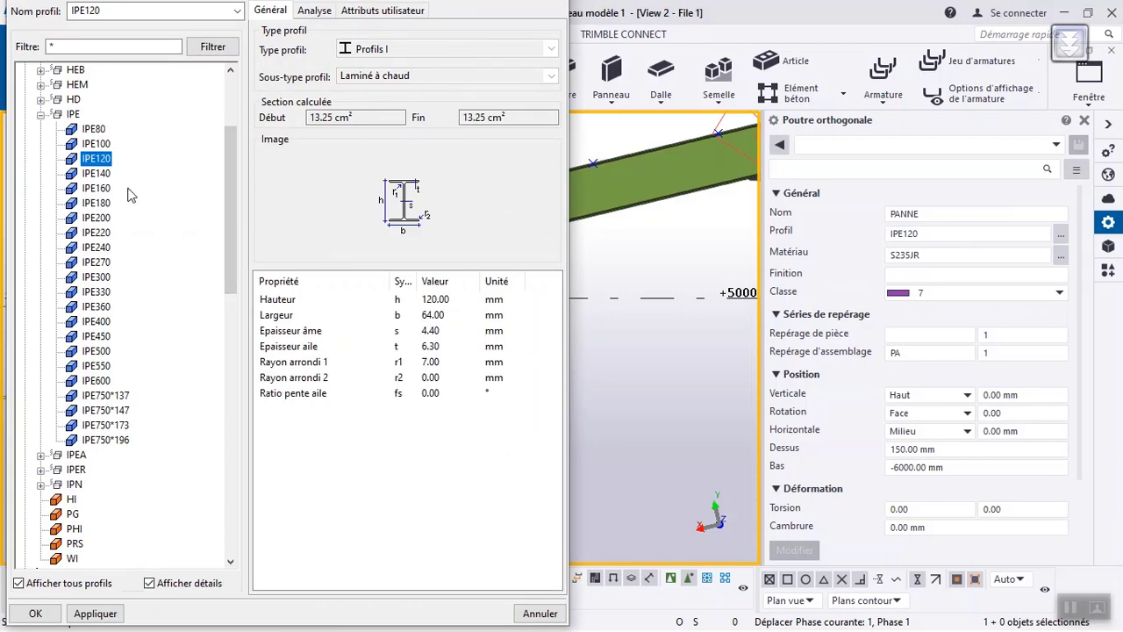
scroll(129, 195, down, 5)
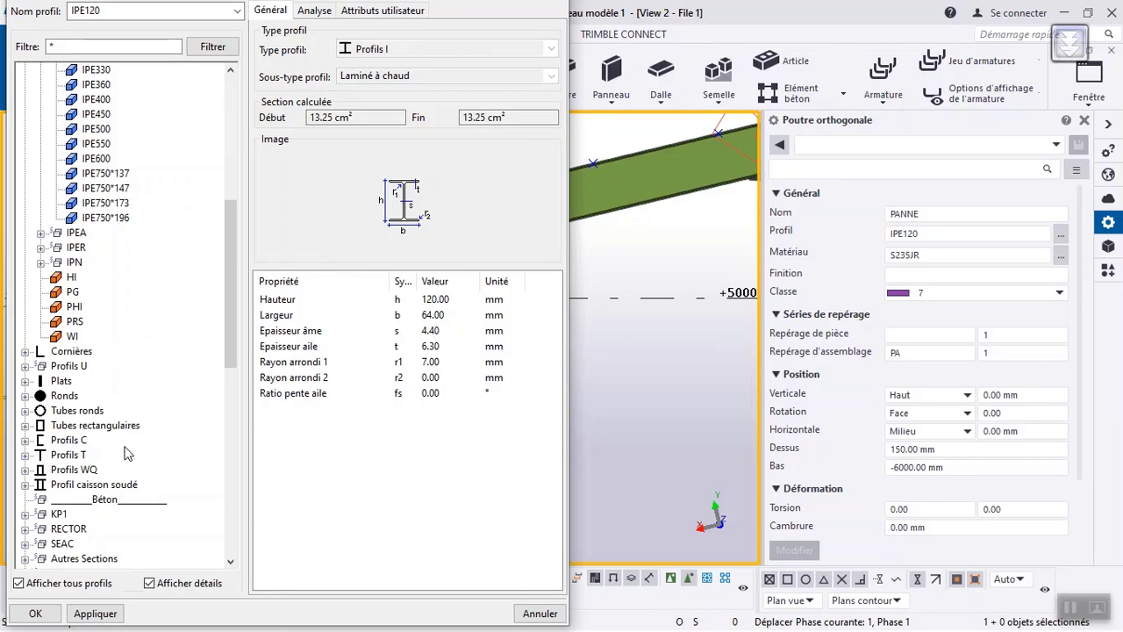
scroll(197, 275, up, 8)
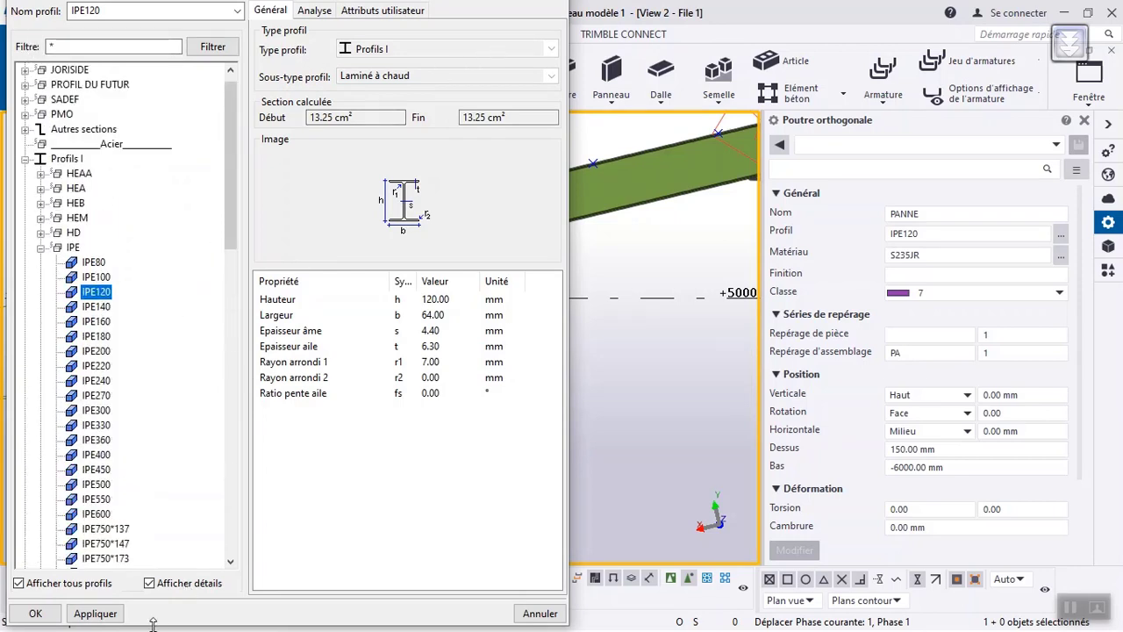
click(35, 613)
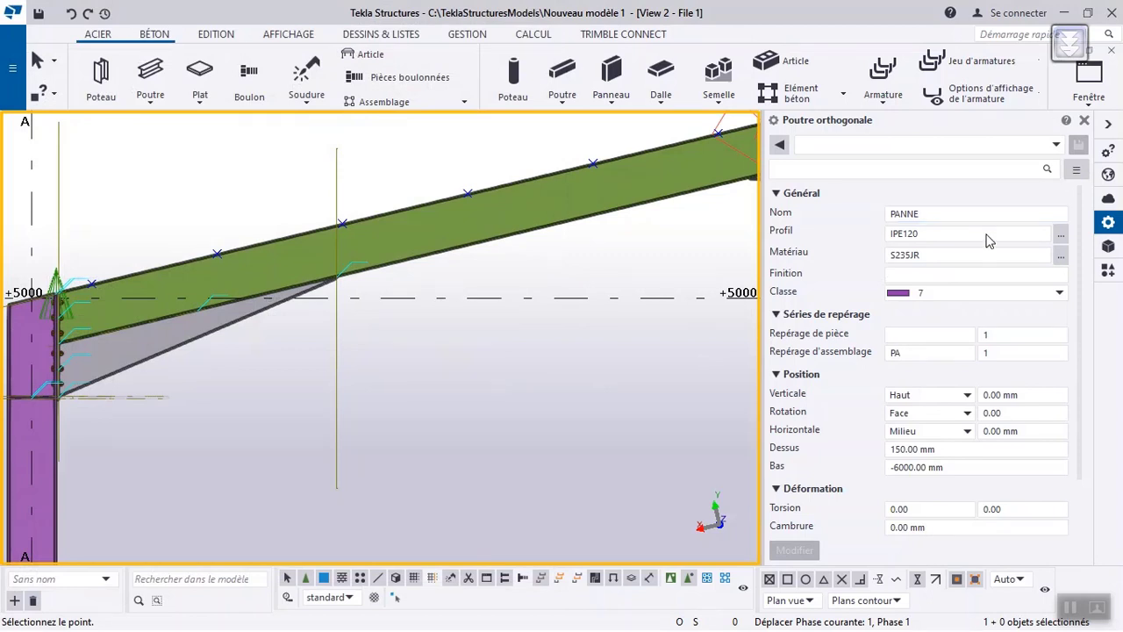
Step: Set the orthogonal beam's lower level (Bas) to -8000 mm and its upper level (Dessus) to 0 mm
click(890, 467)
text(-)
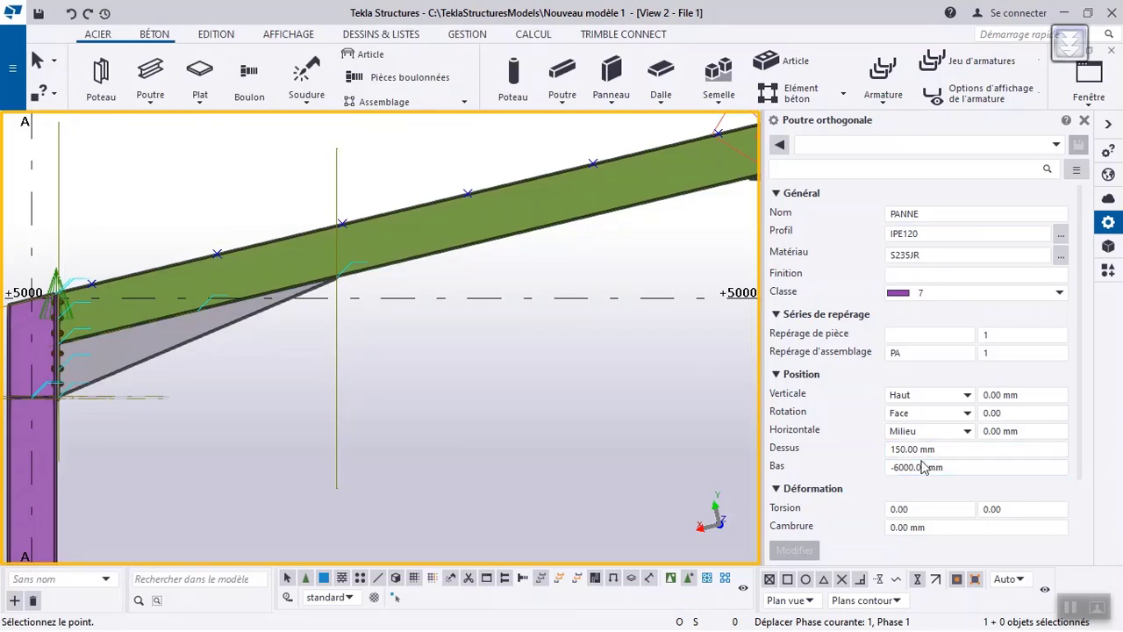
click(901, 507)
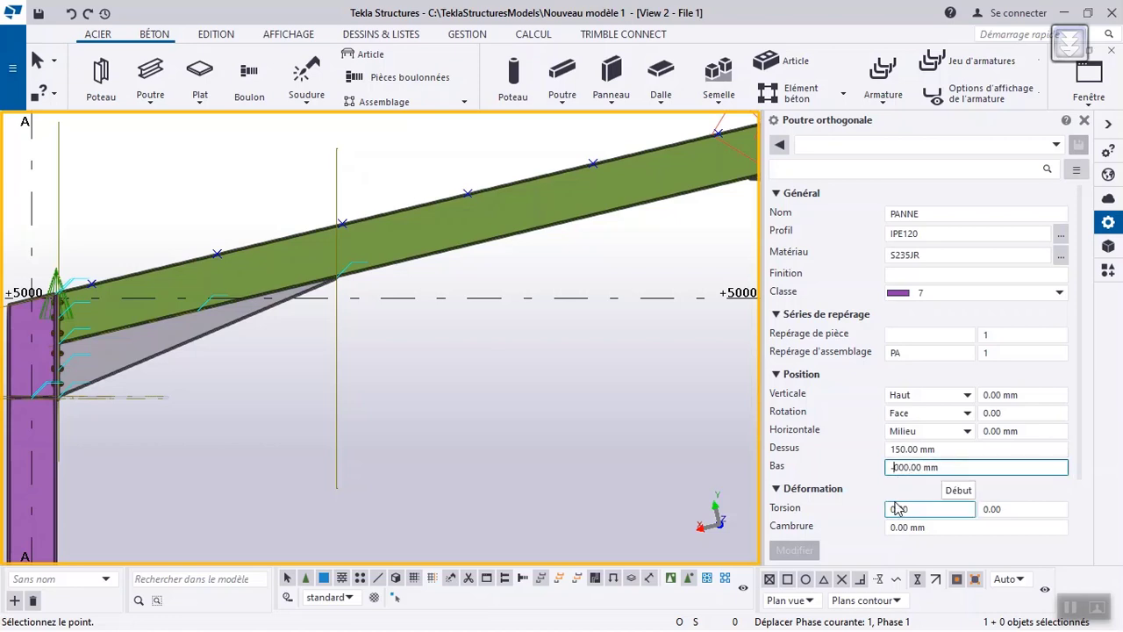
text(8)
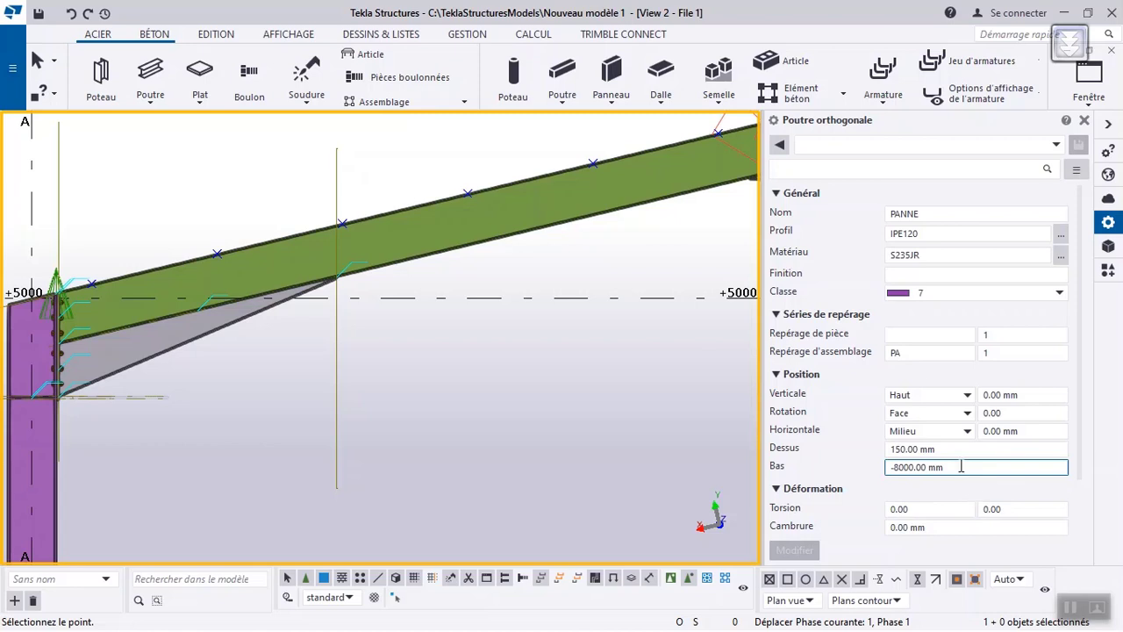
click(900, 452)
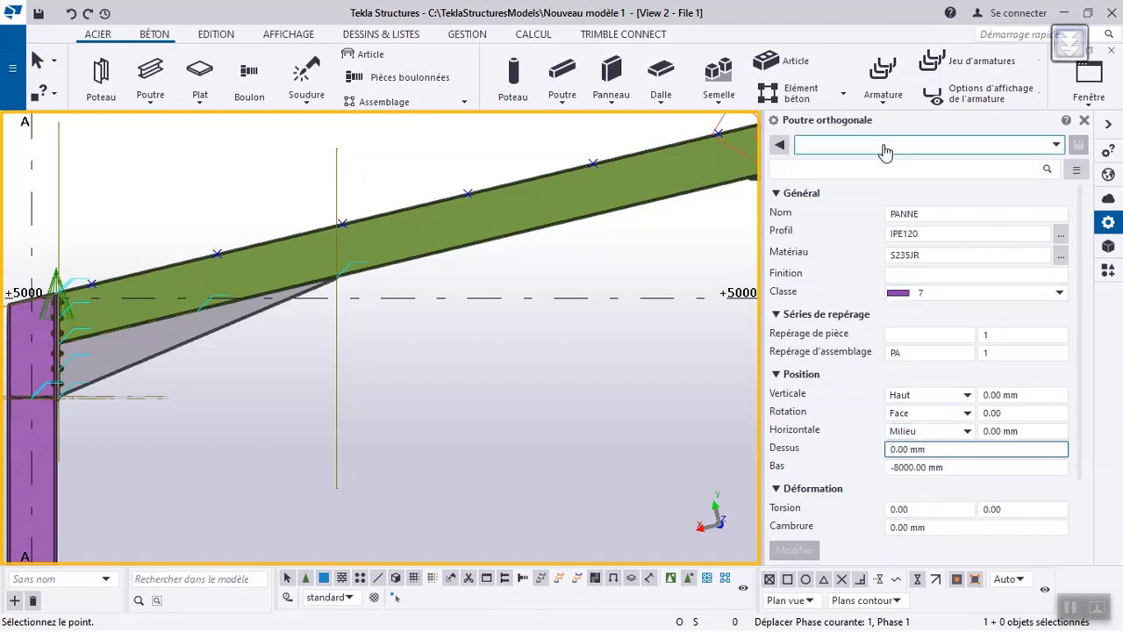
Step: Place the IPE120 purlin at the construction point nearest the eave on the grid A–B rafter
scroll(433, 279, down, 4)
scroll(352, 261, up, 3)
scroll(324, 259, up, 4)
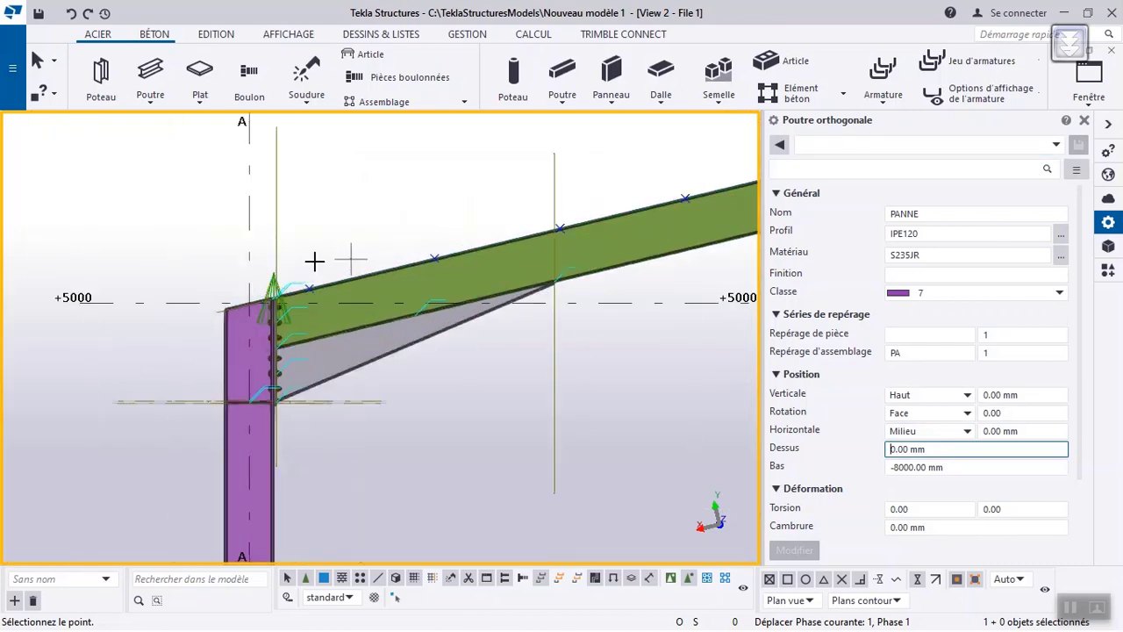
scroll(307, 318, up, 1)
scroll(307, 318, up, 3)
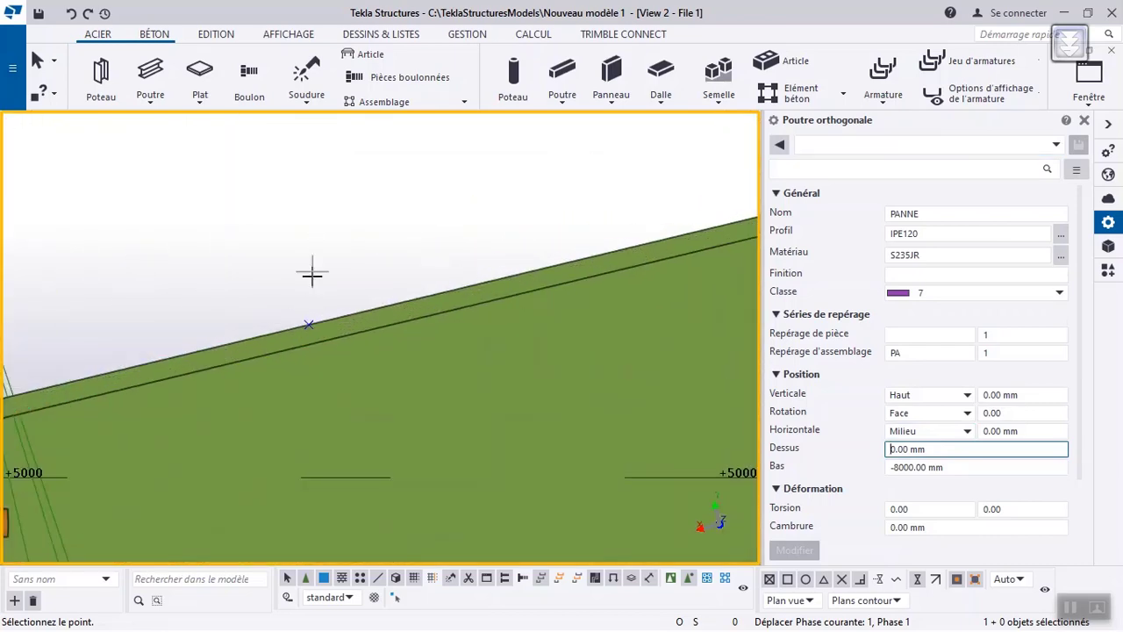
click(309, 321)
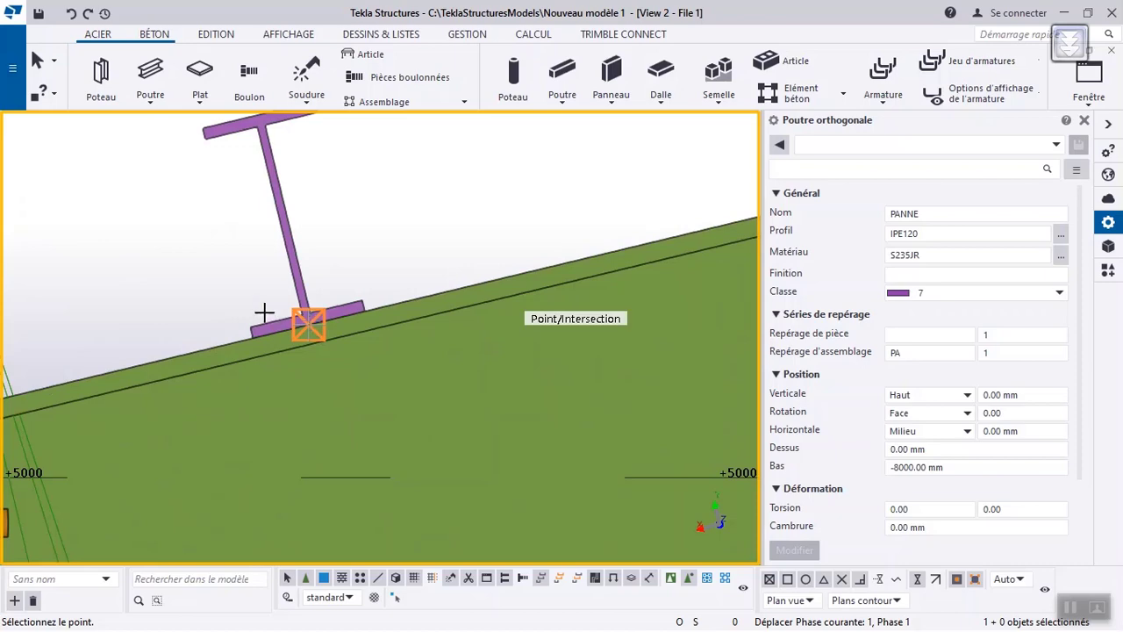
Step: Close the properties, switch to the view "View 1 - 3D" and examine the new purlin's position and end on the rafter
scroll(264, 313, down, 3)
scroll(255, 264, down, 2)
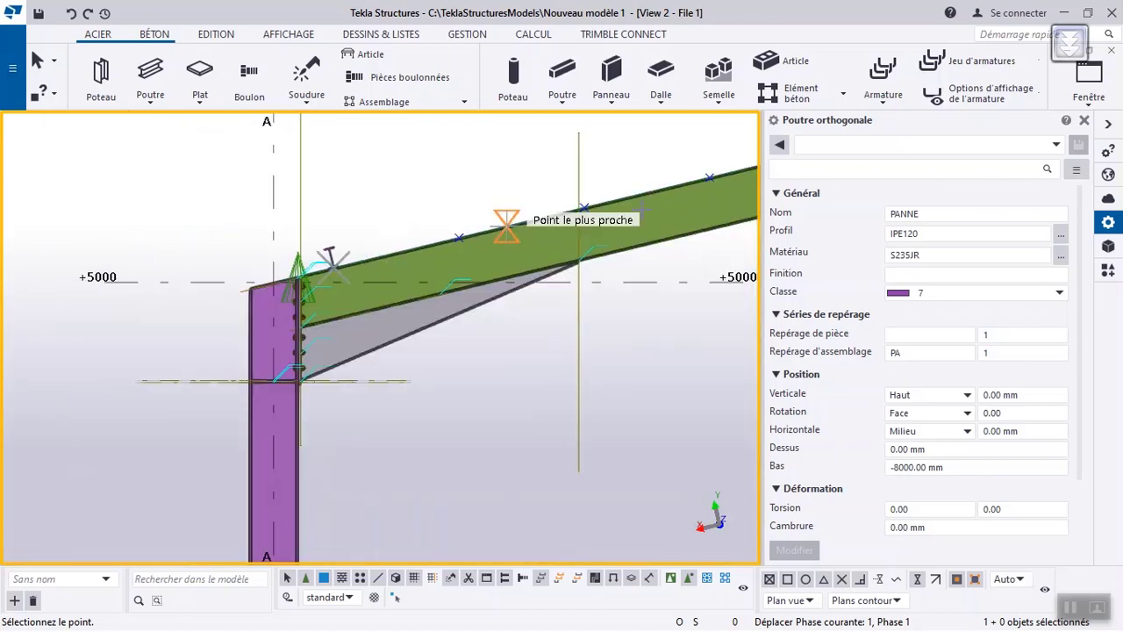
click(1111, 125)
scroll(1063, 128, down, 3)
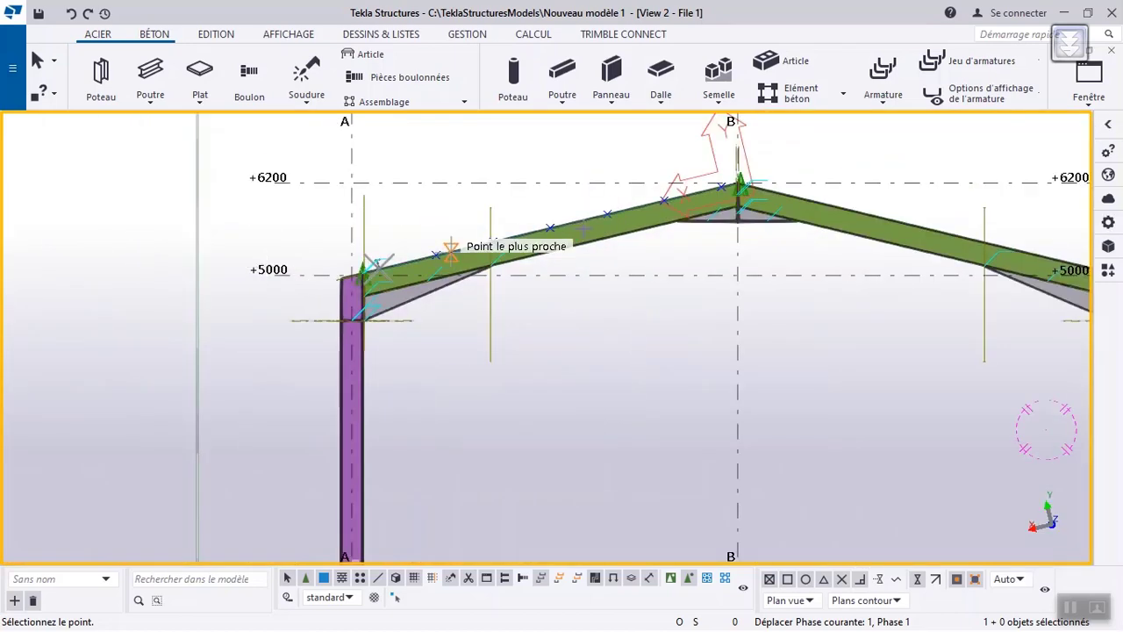
click(1088, 84)
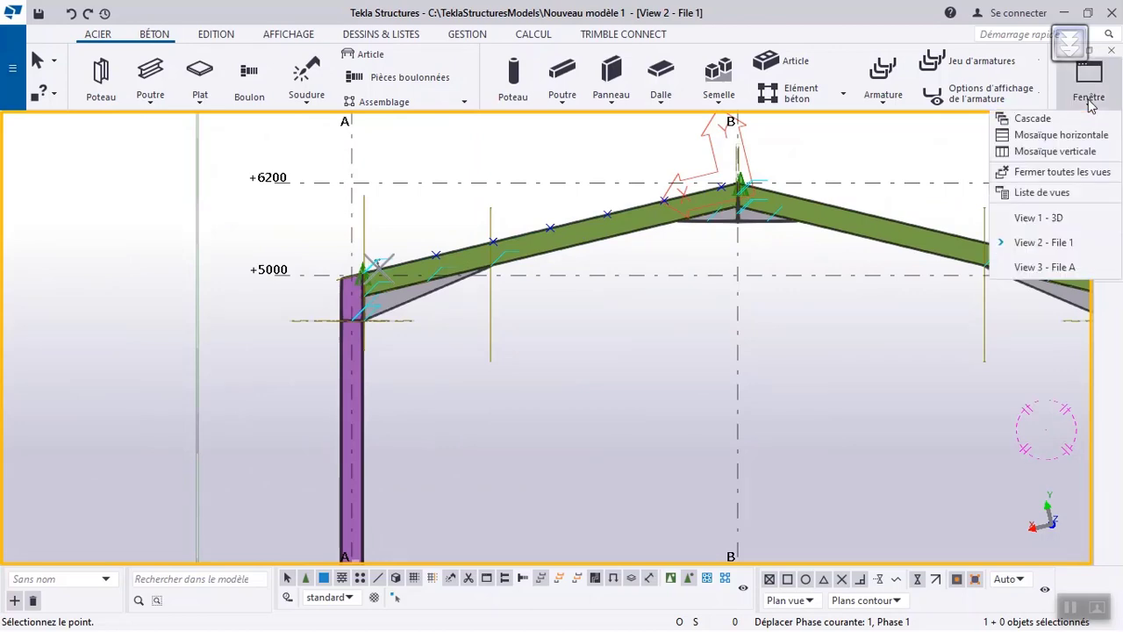
click(1058, 216)
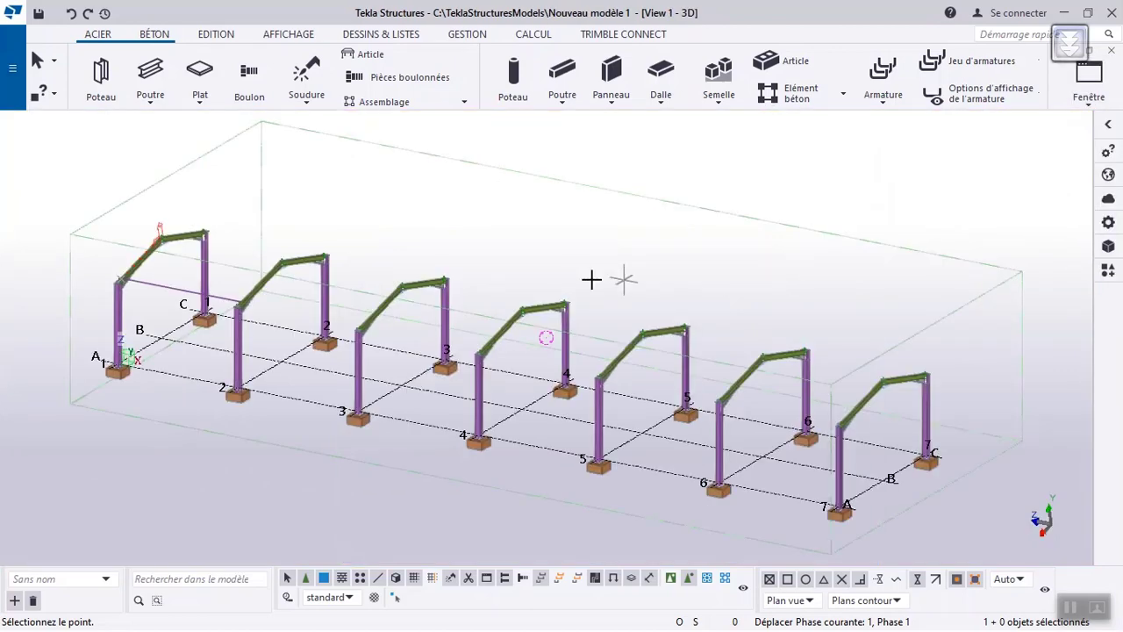
scroll(114, 285, up, 5)
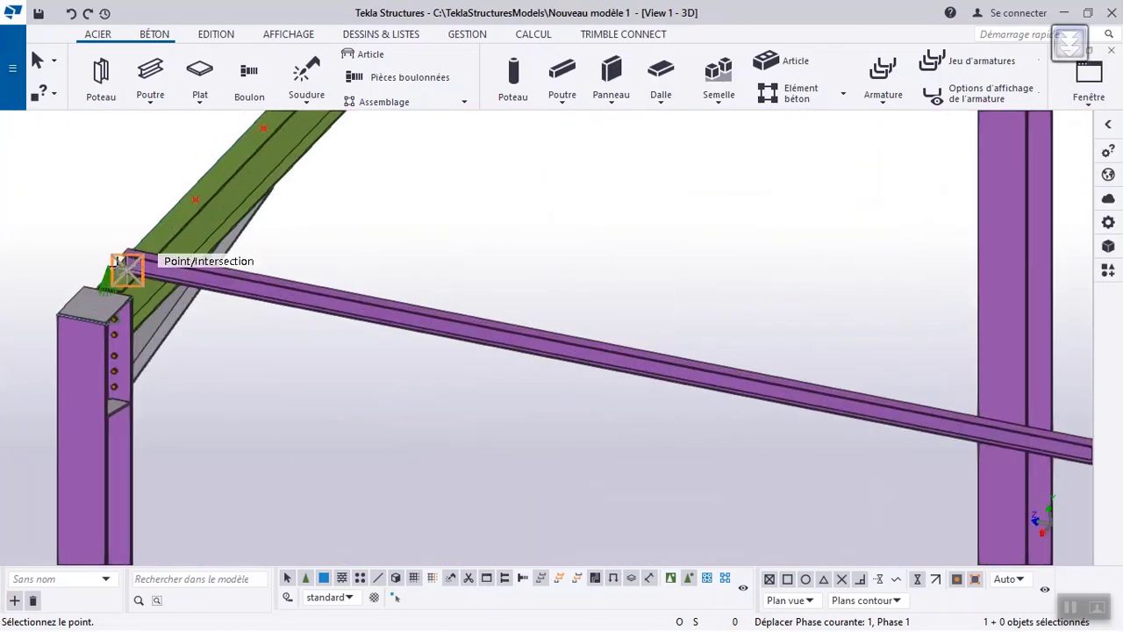
scroll(105, 259, down, 5)
scroll(690, 376, up, 5)
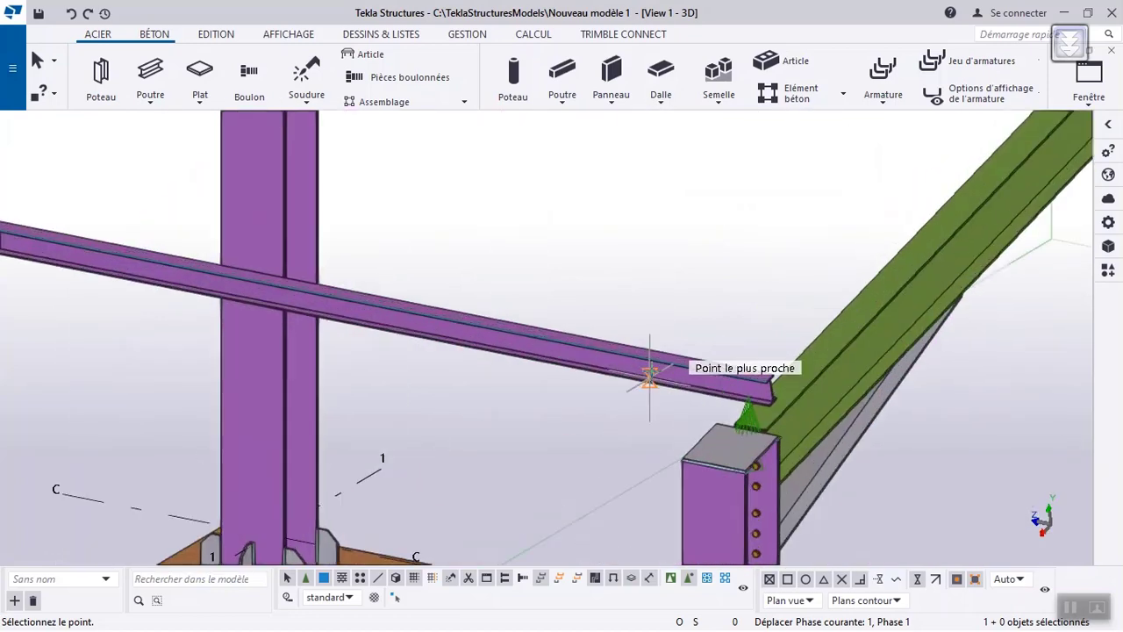
scroll(852, 441, up, 3)
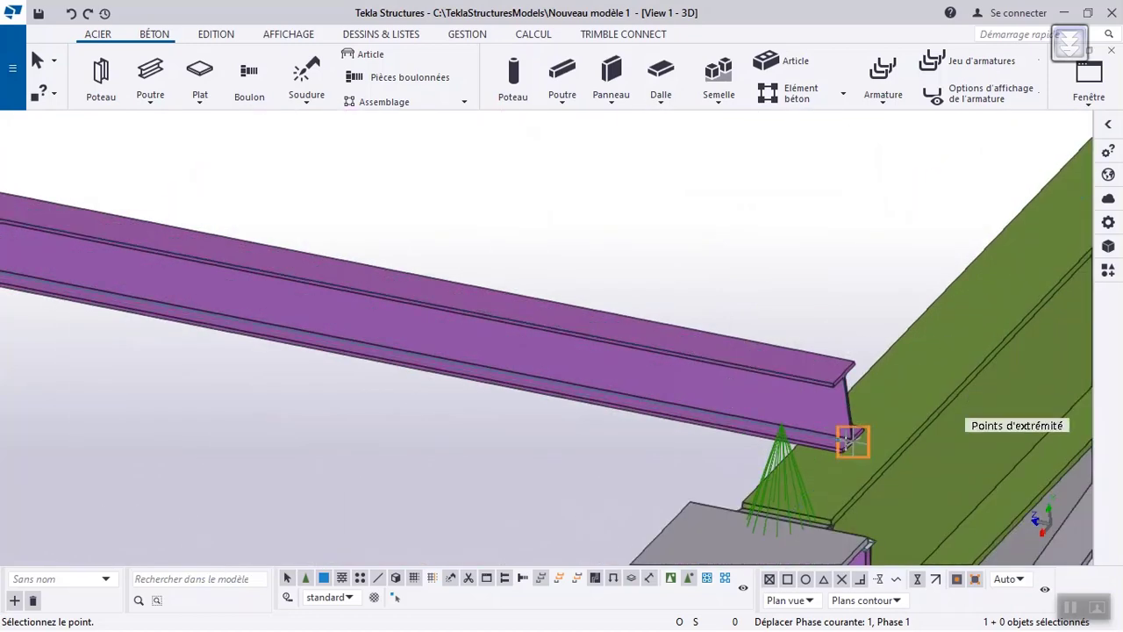
Step: Inspect both ends of the IPE120 purlin on the rafters of frames 1 and 2, and switch to the view "View 2 - File 1"
scroll(878, 434, down, 5)
scroll(932, 422, down, 5)
scroll(681, 395, up, 6)
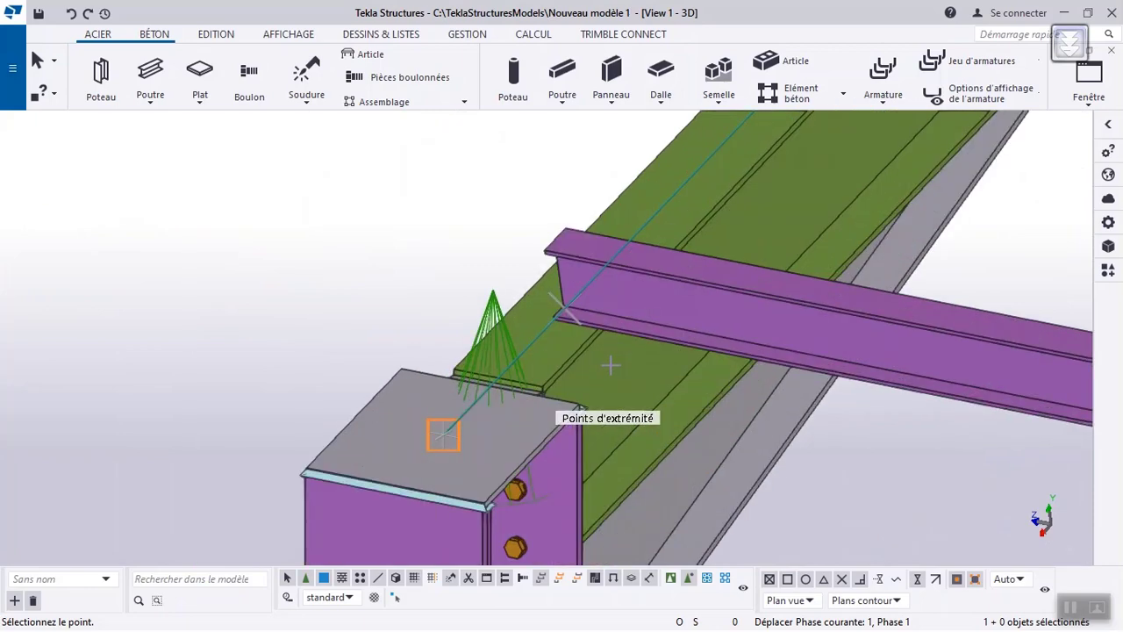
scroll(545, 326, up, 3)
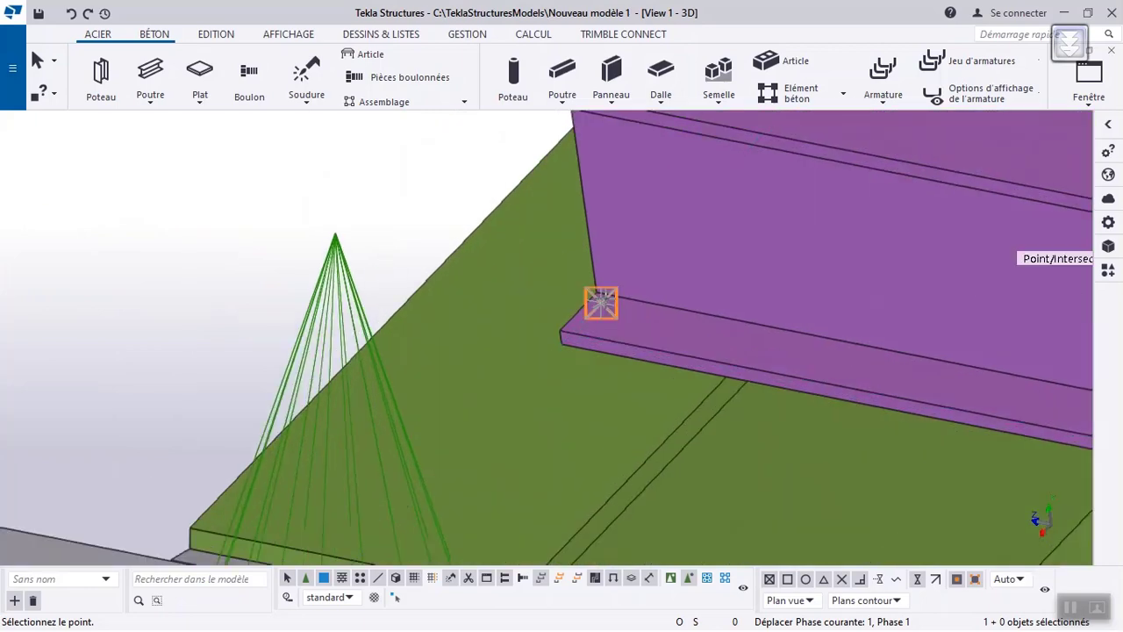
scroll(451, 303, down, 8)
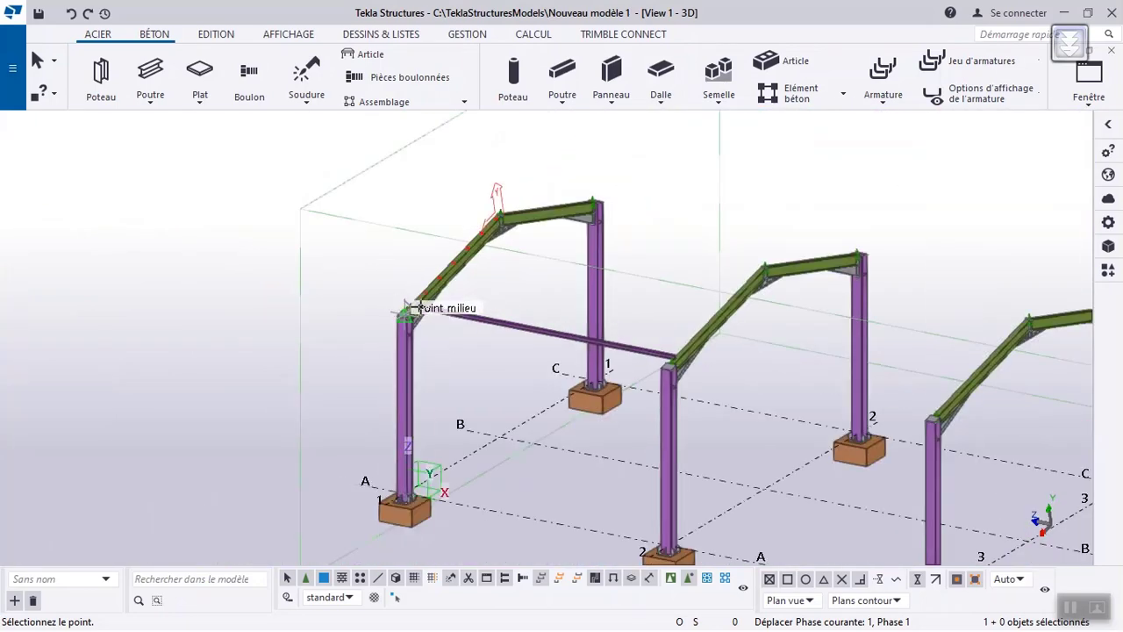
click(1091, 113)
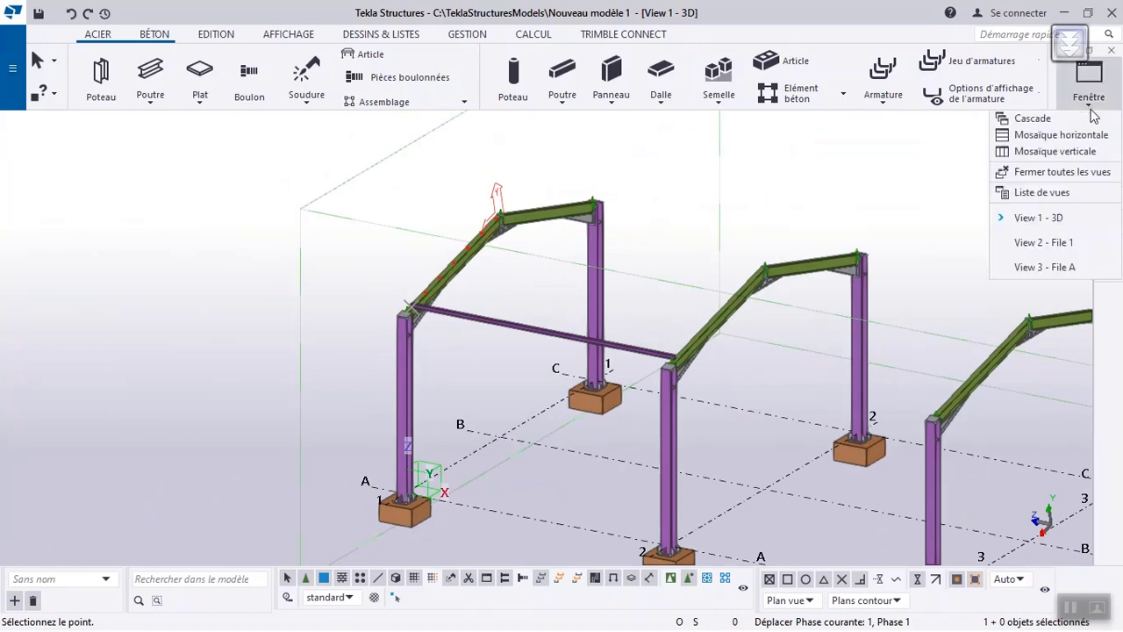
click(1057, 243)
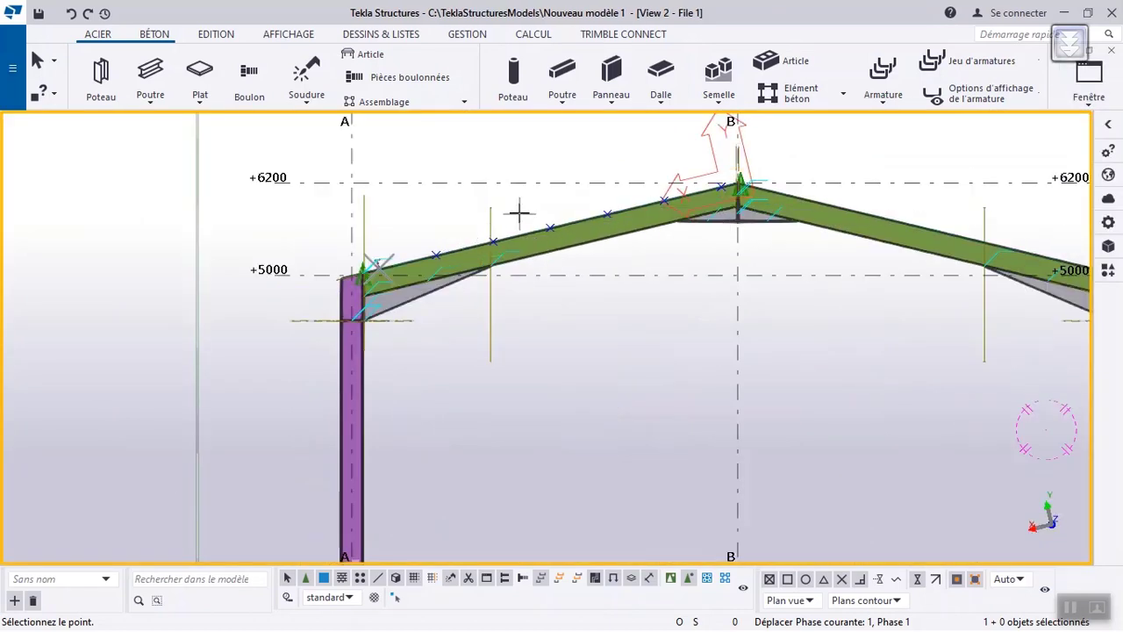
Step: Copy the eave purlin from the base of its profile on the rafter's top edge to the second construction point
scroll(370, 256, up, 3)
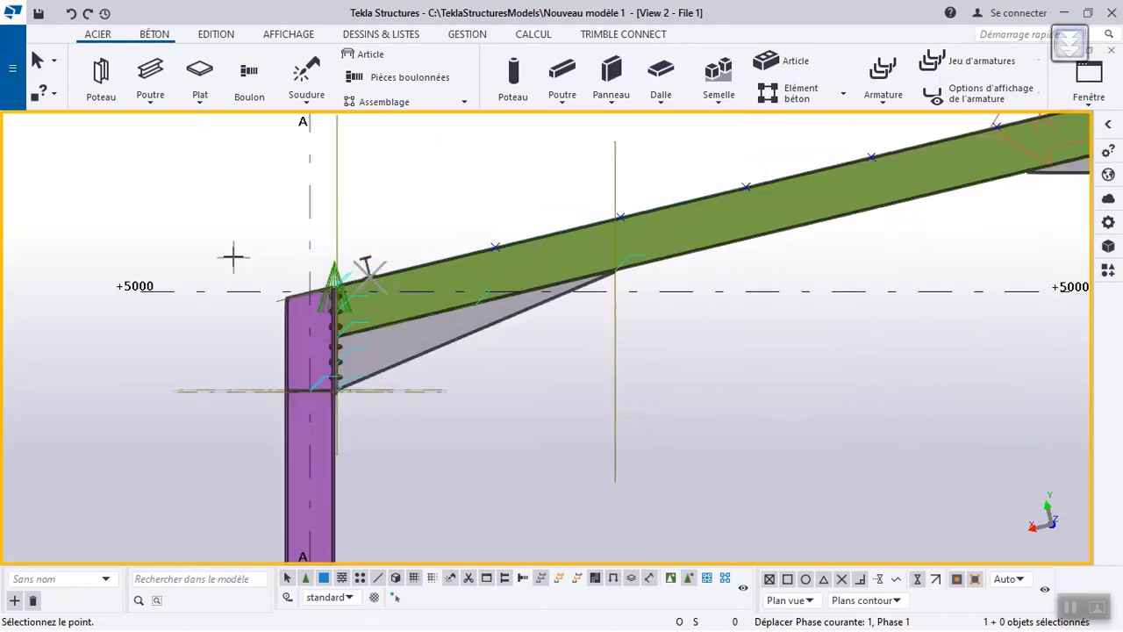
scroll(264, 233, down, 3)
scroll(349, 225, up, 5)
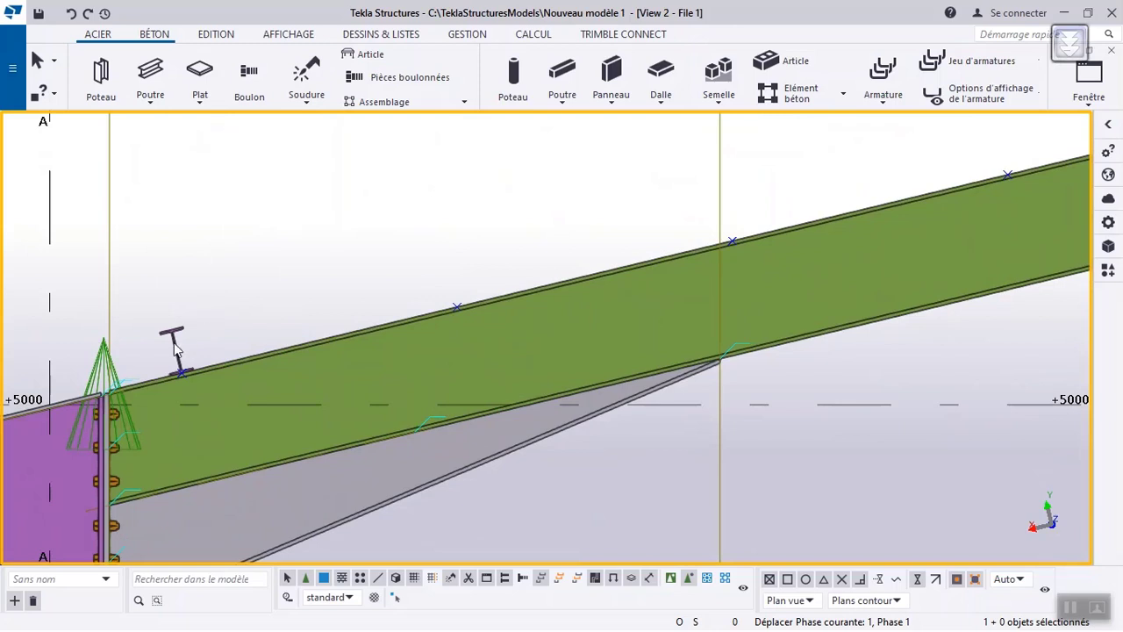
click(175, 348)
right_click(244, 294)
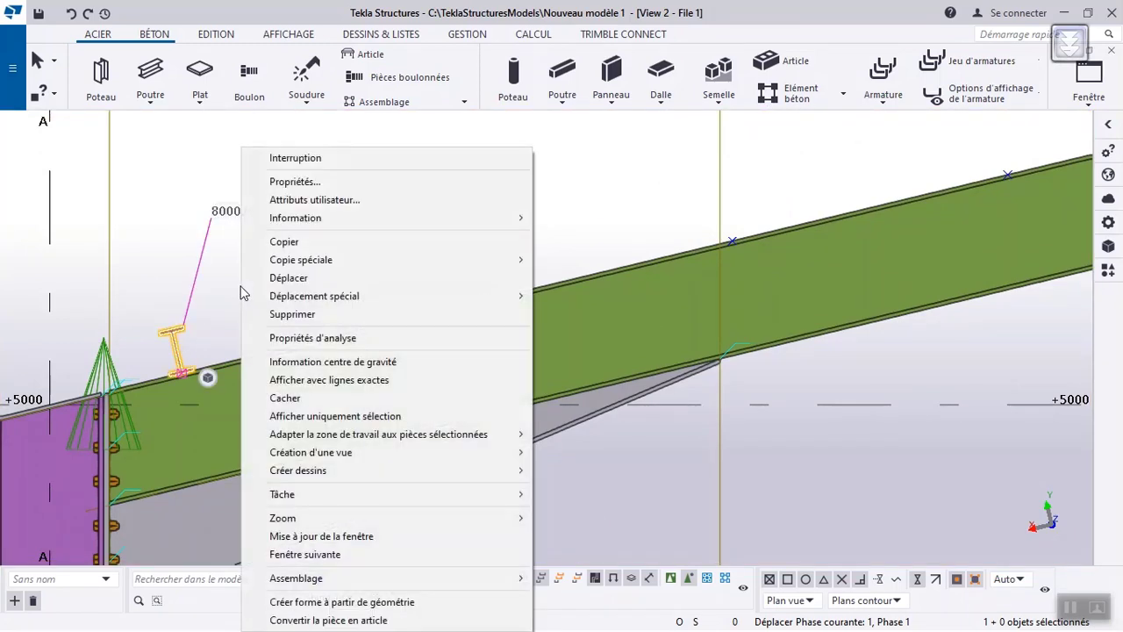
click(292, 243)
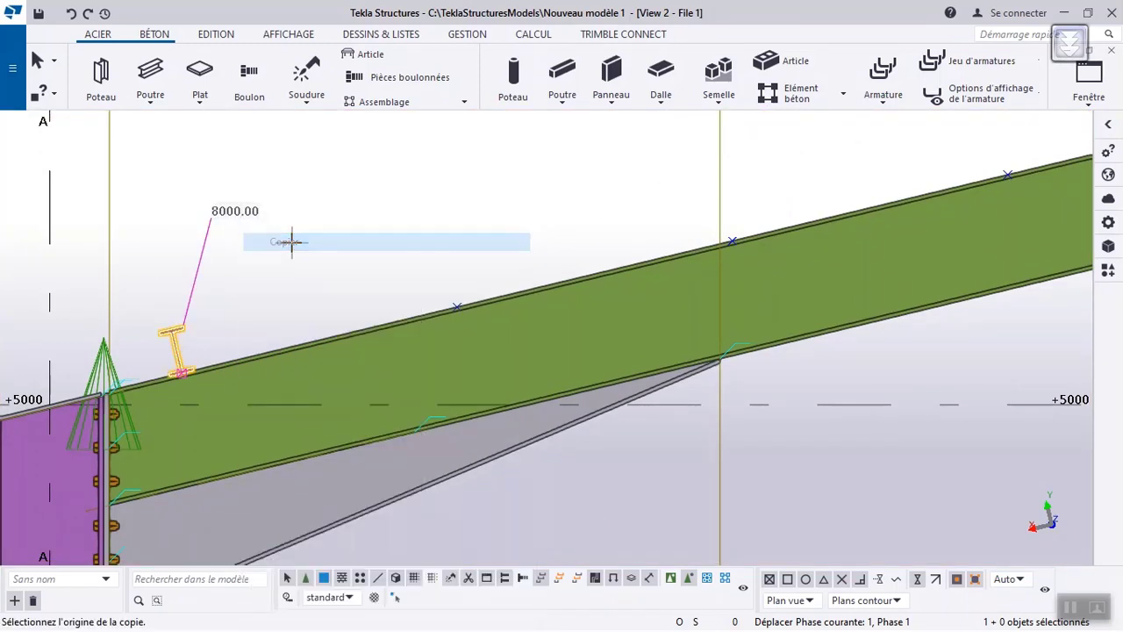
scroll(178, 360, up, 3)
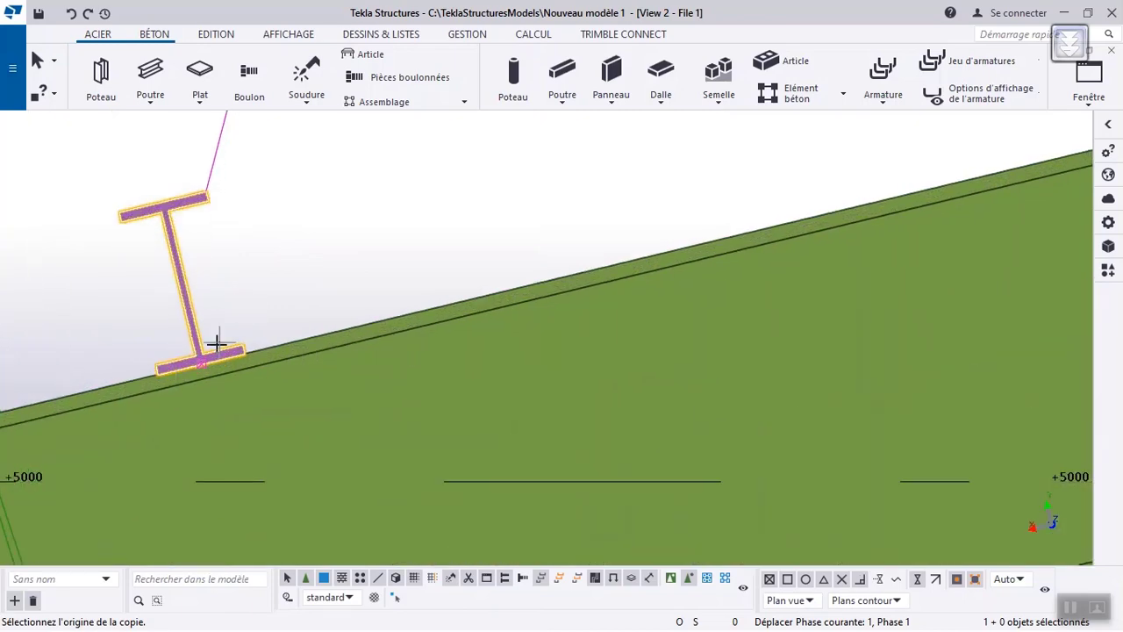
click(200, 363)
scroll(372, 323, down, 3)
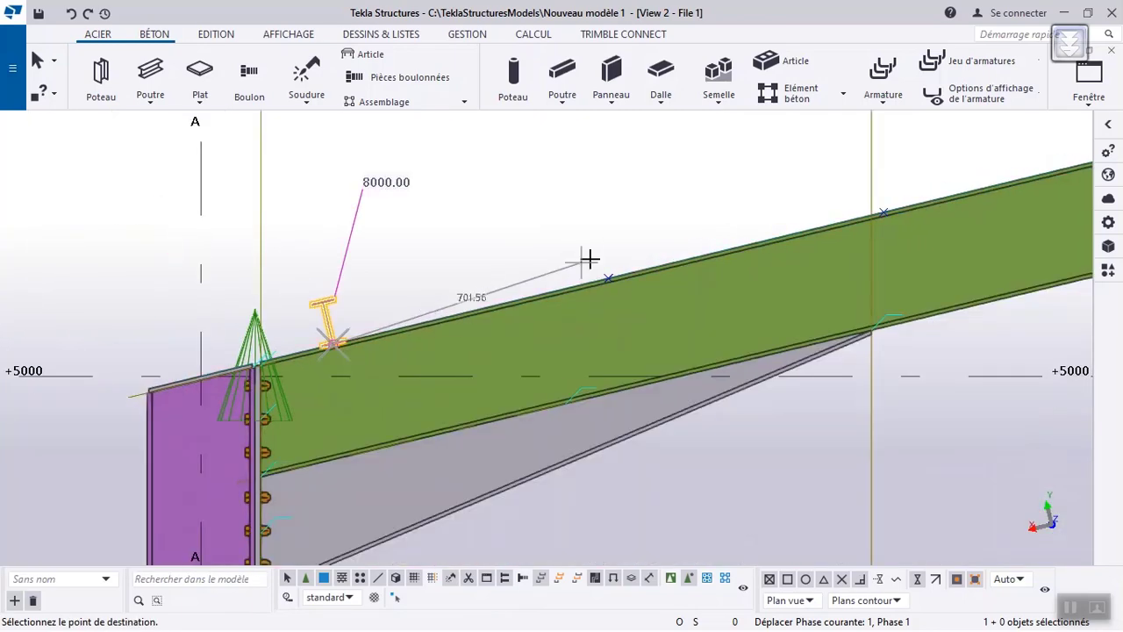
scroll(606, 256, up, 5)
click(617, 348)
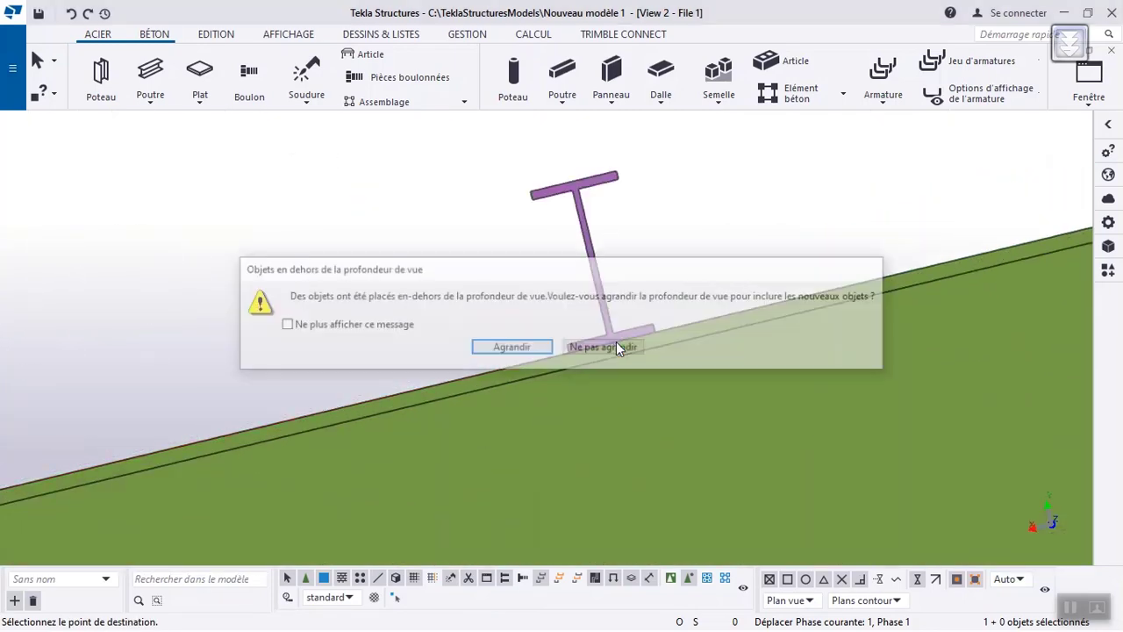
click(474, 349)
key(Home)
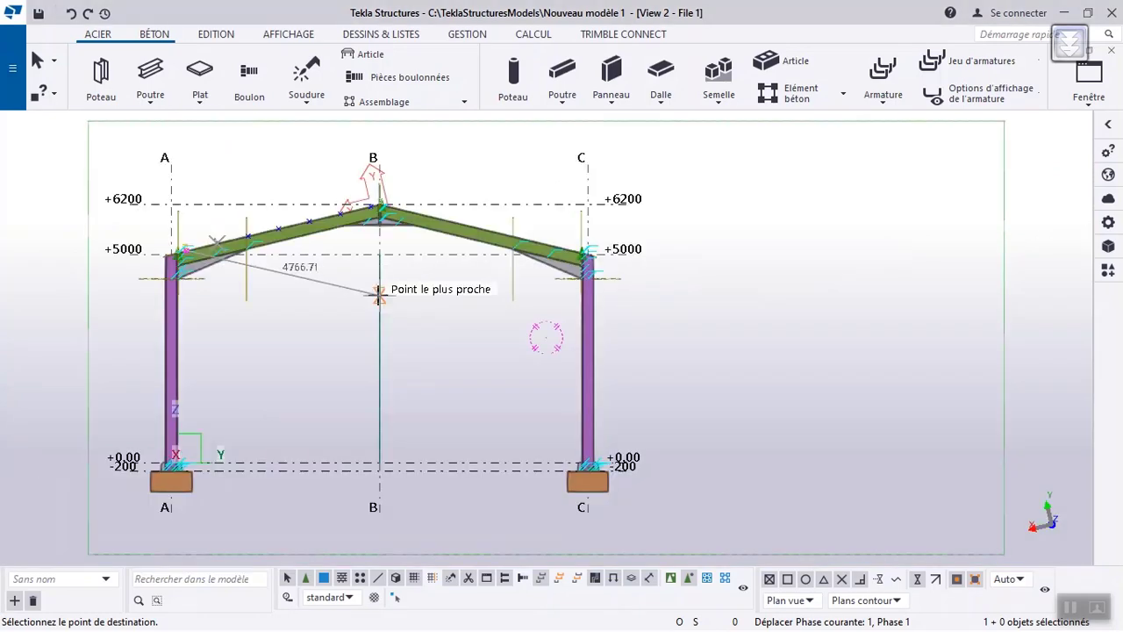
Step: Place further copies of the purlin at the third, fourth and fifth construction points along the grid A–B rafter
scroll(238, 211, up, 5)
scroll(272, 329, up, 3)
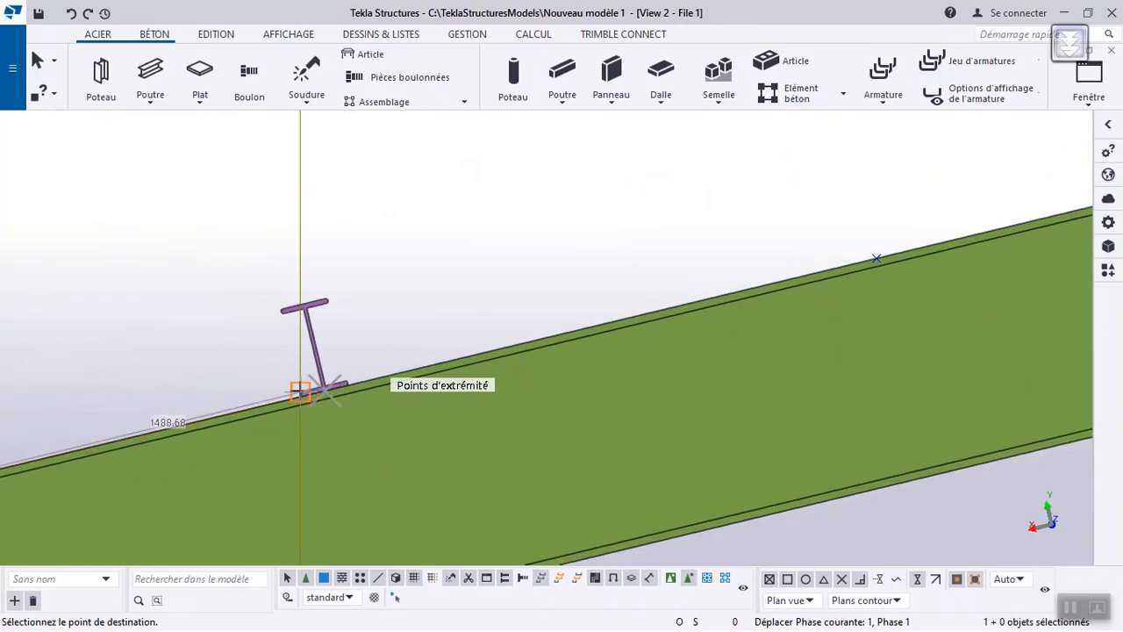
scroll(281, 373, down, 3)
scroll(501, 306, up, 4)
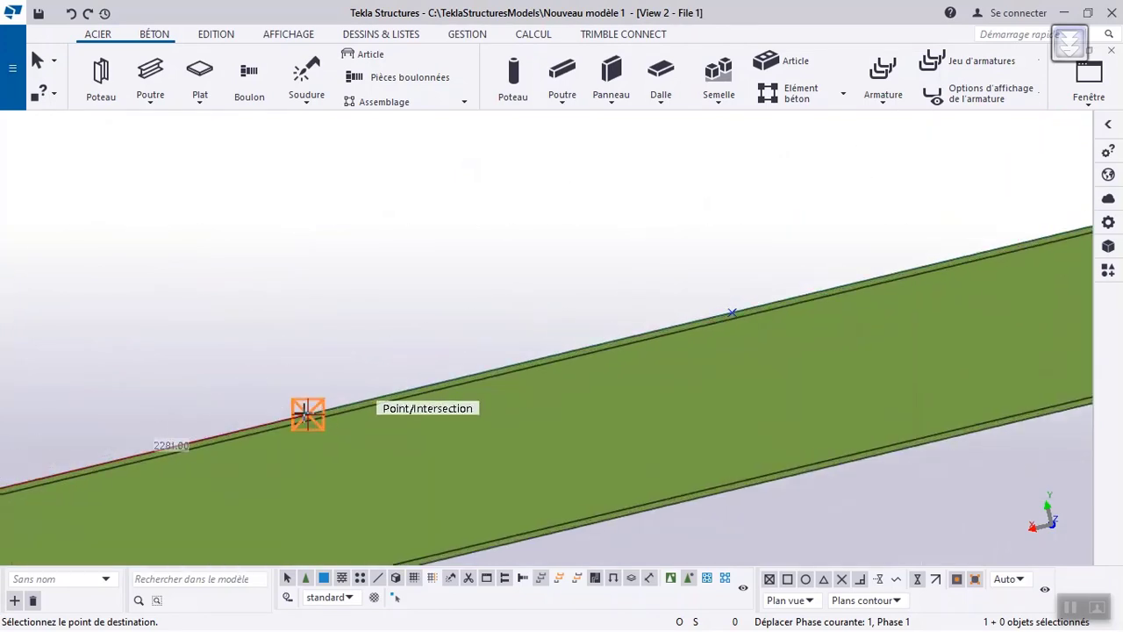
click(307, 413)
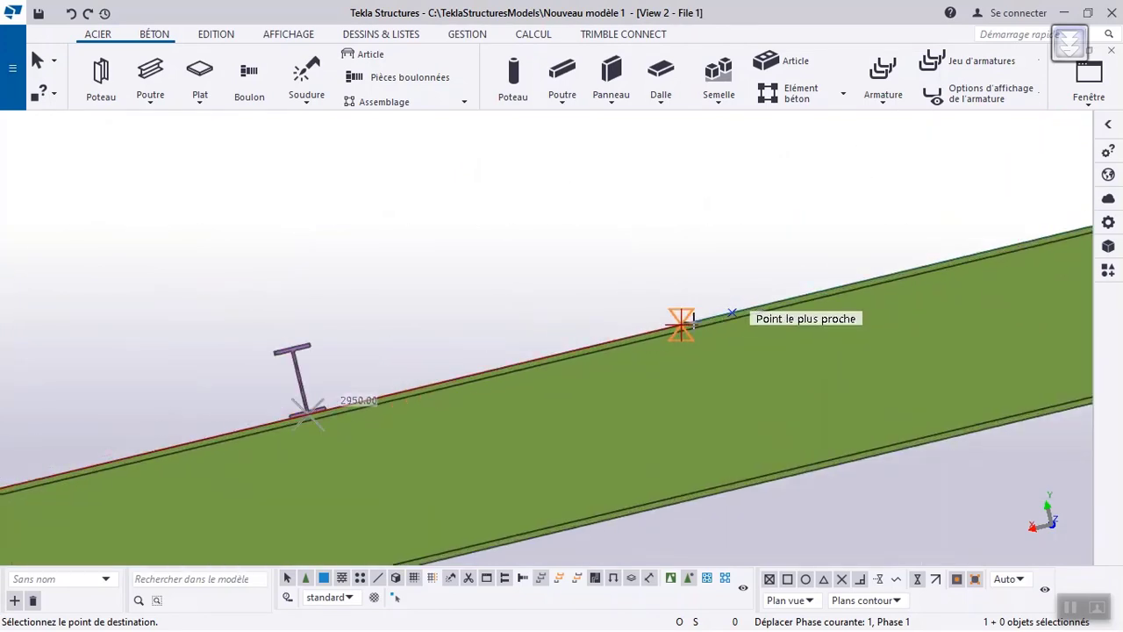
click(733, 313)
Step: Place purlin copies at the last two construction points near the ridge and end the copy command
scroll(587, 316, down, 3)
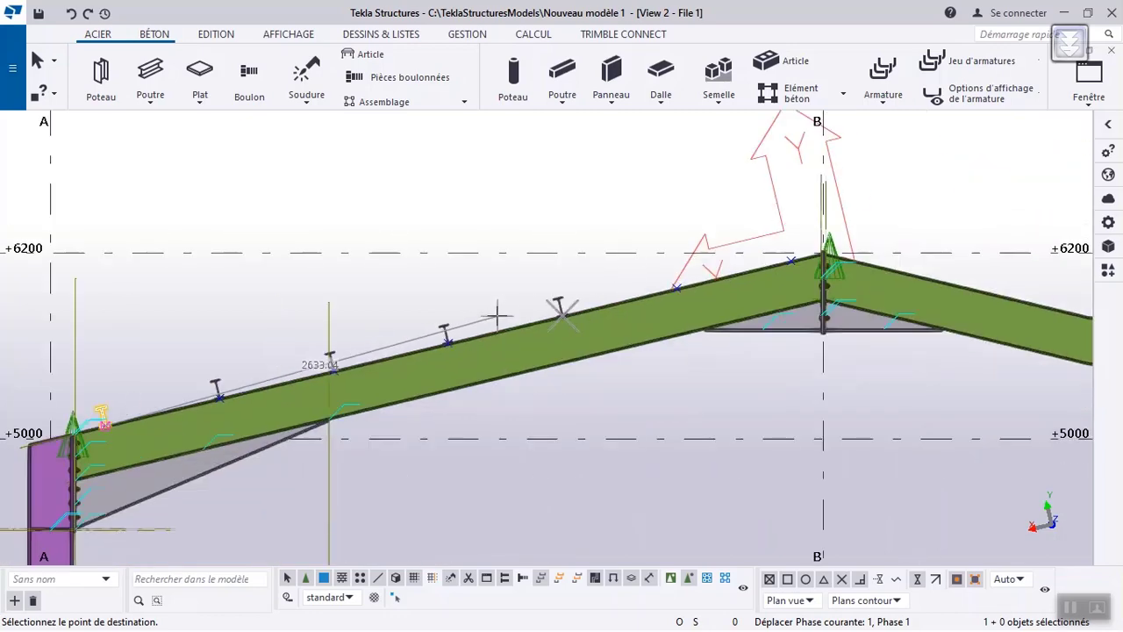
scroll(529, 272, up, 3)
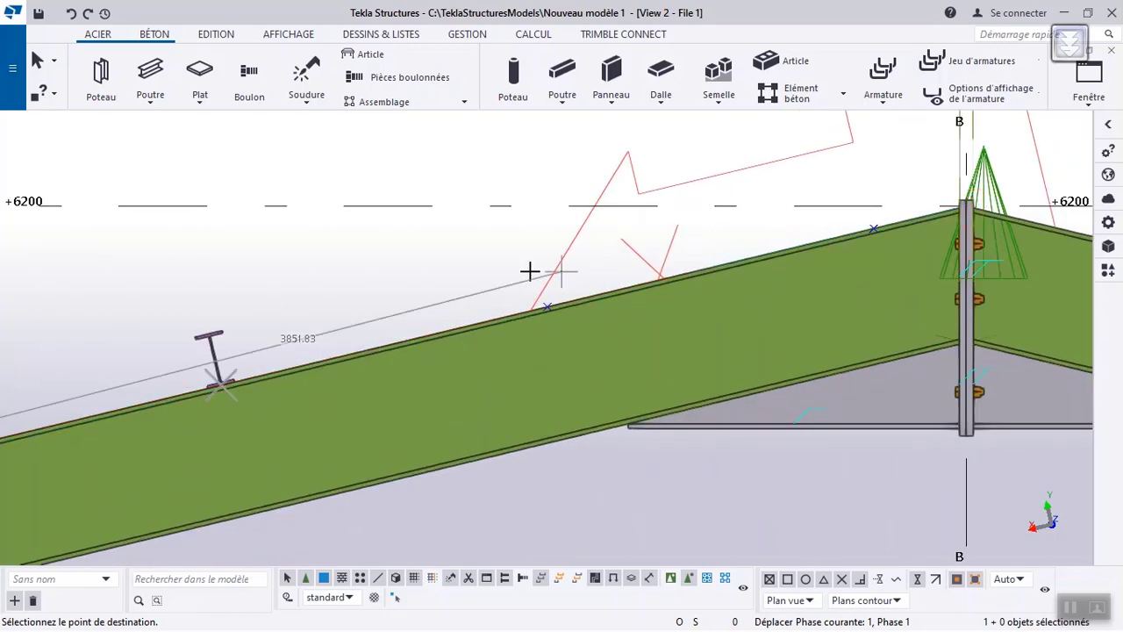
click(548, 312)
scroll(912, 199, up, 3)
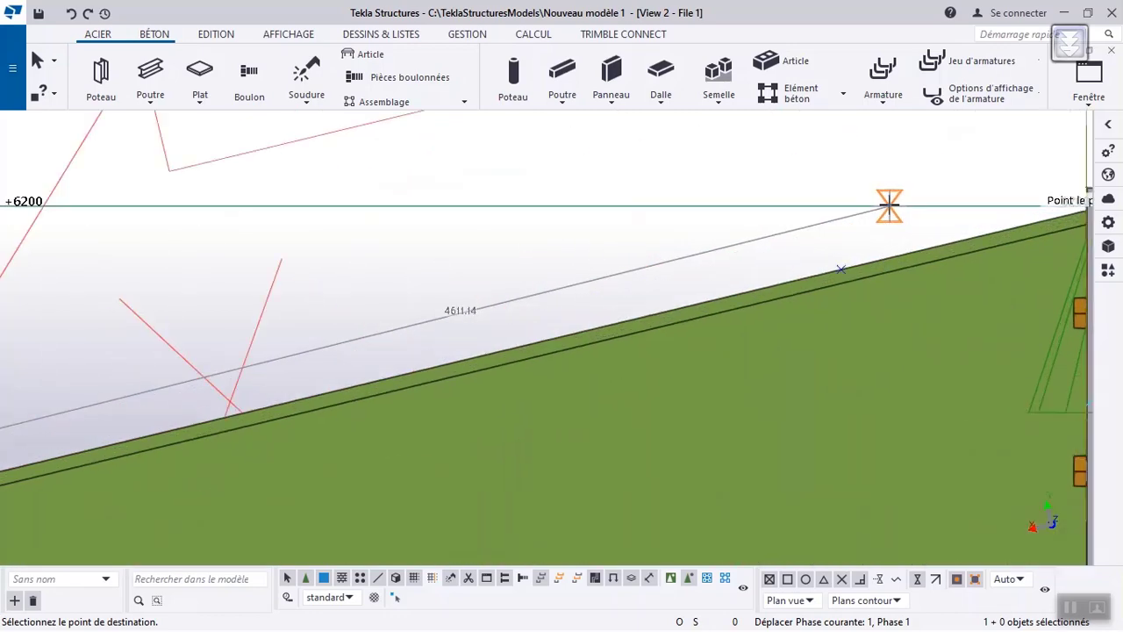
click(827, 286)
scroll(584, 261, down, 5)
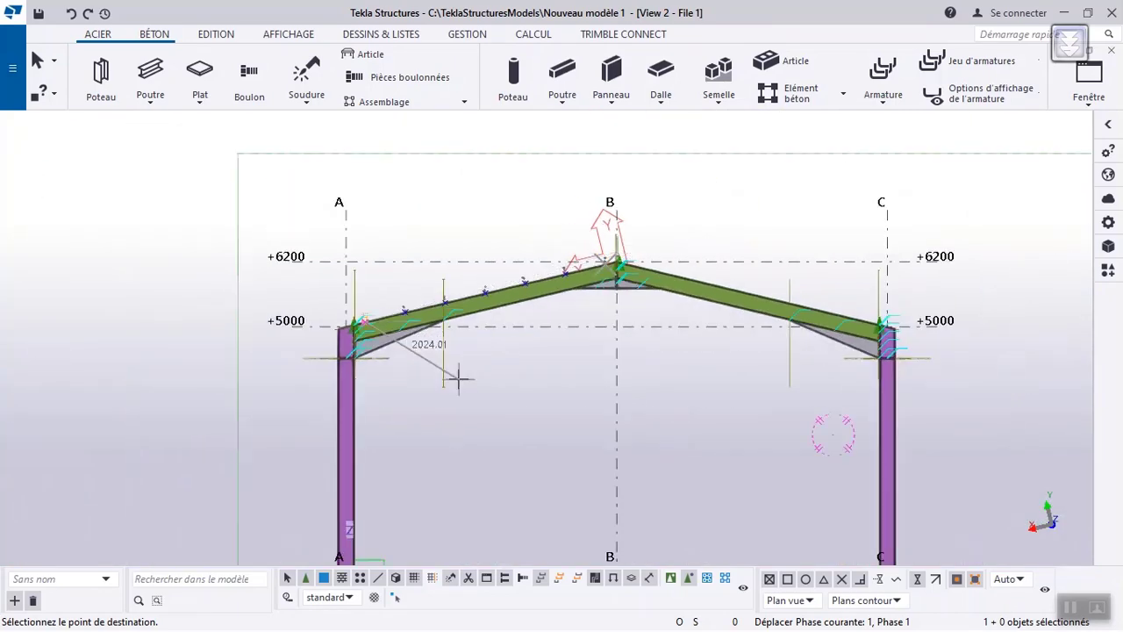
key(Escape)
Step: Switch to the view "View 1 - 3D" and select all seven purlins between frames 1 and 2
click(1097, 103)
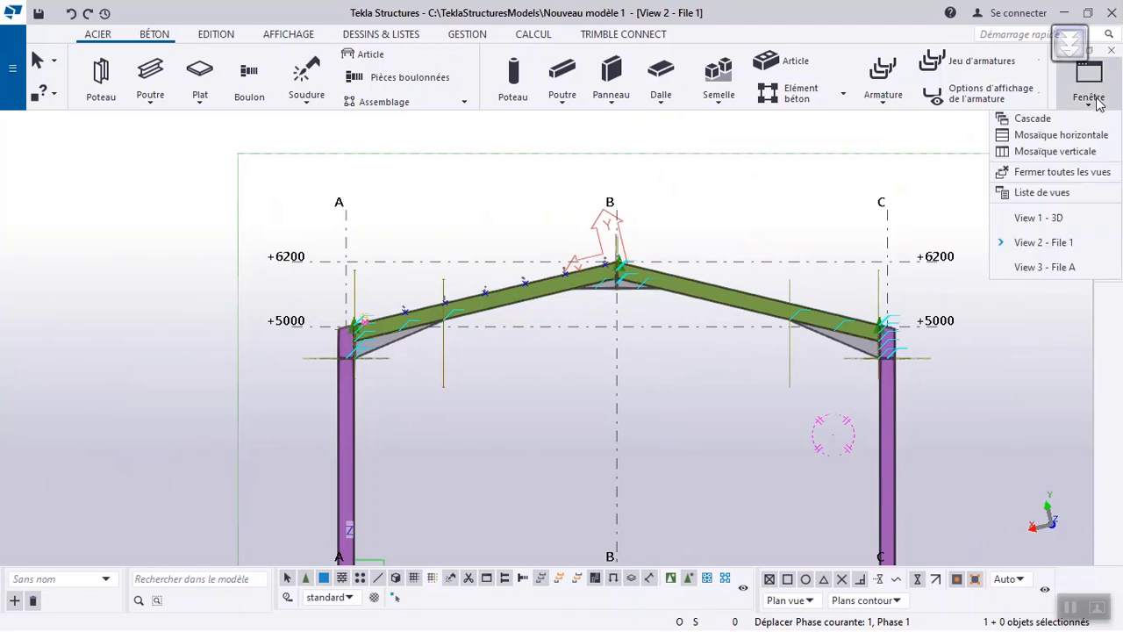
click(1063, 218)
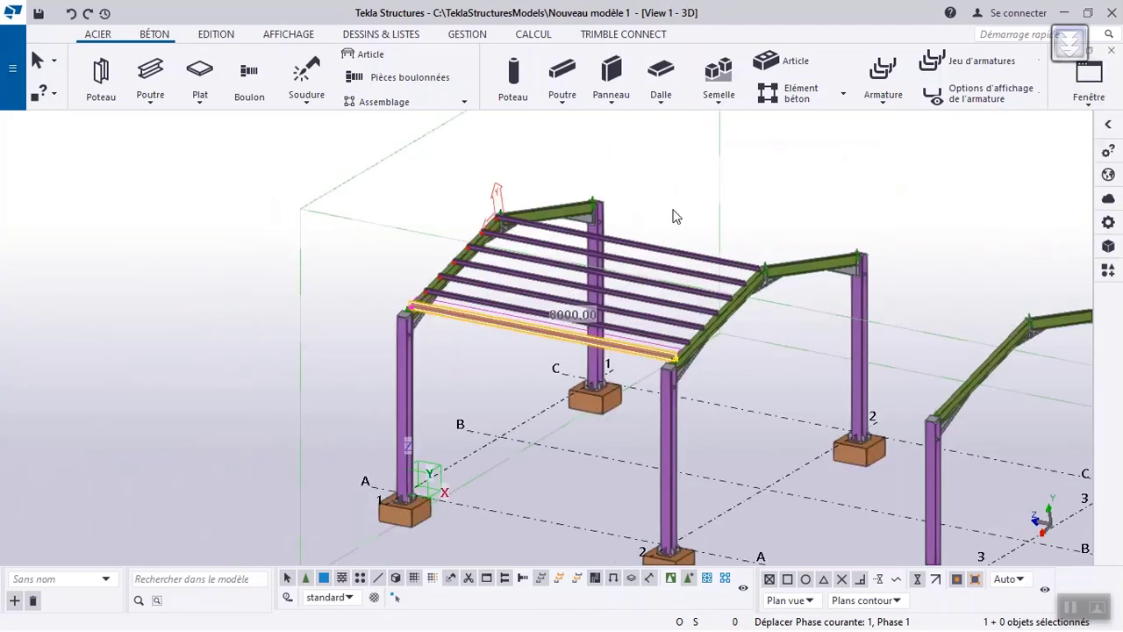
scroll(566, 235, up, 3)
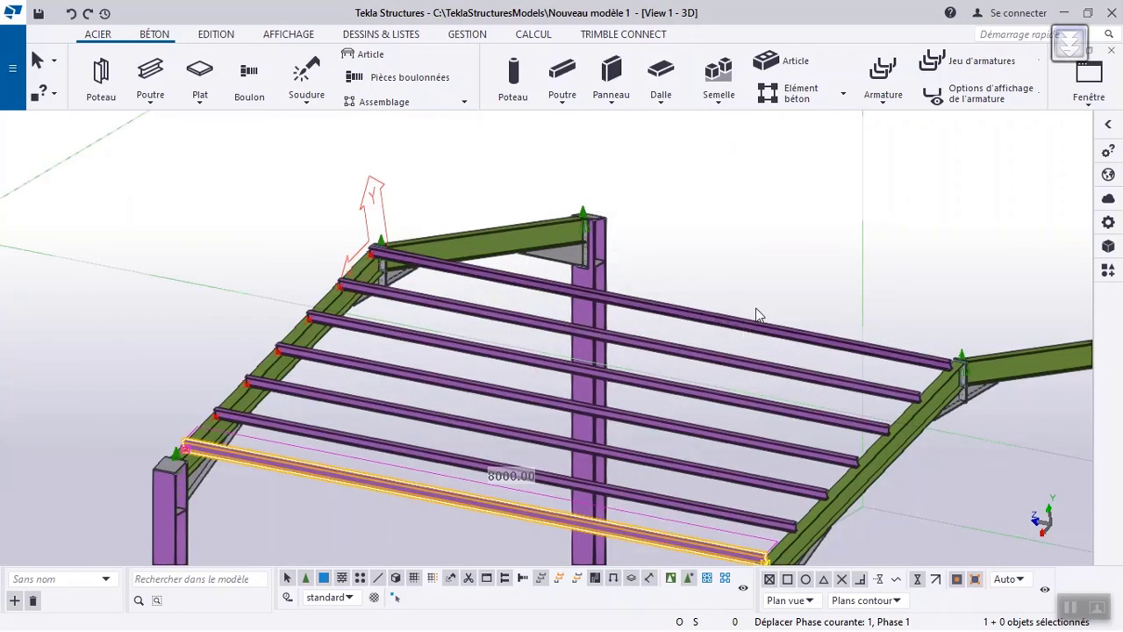
scroll(778, 260, down, 3)
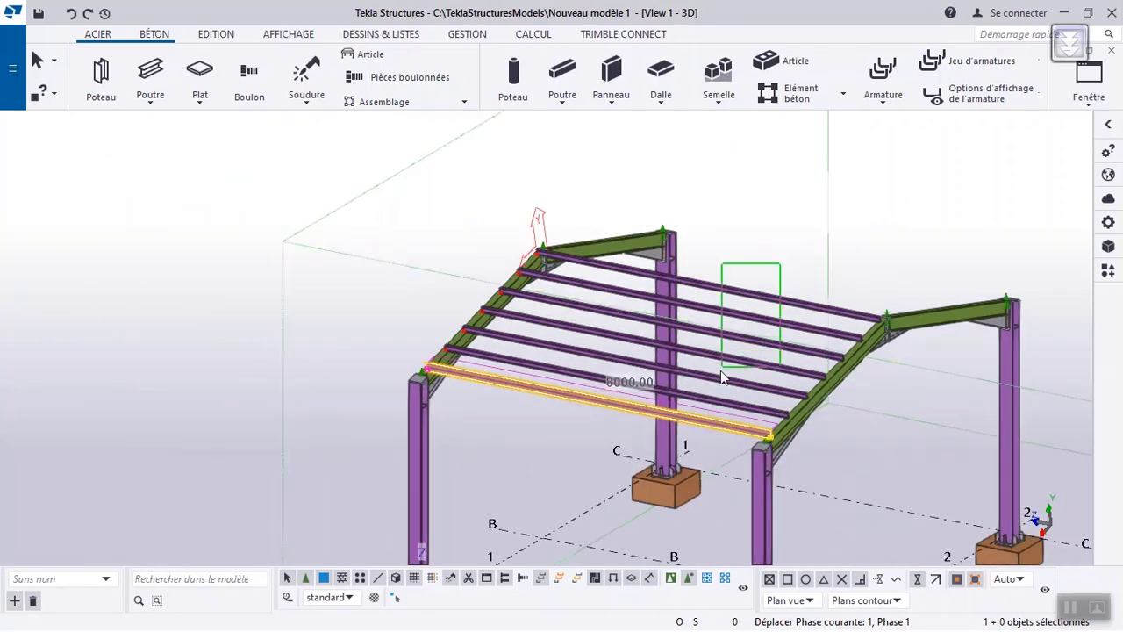
drag(722, 372, 707, 406)
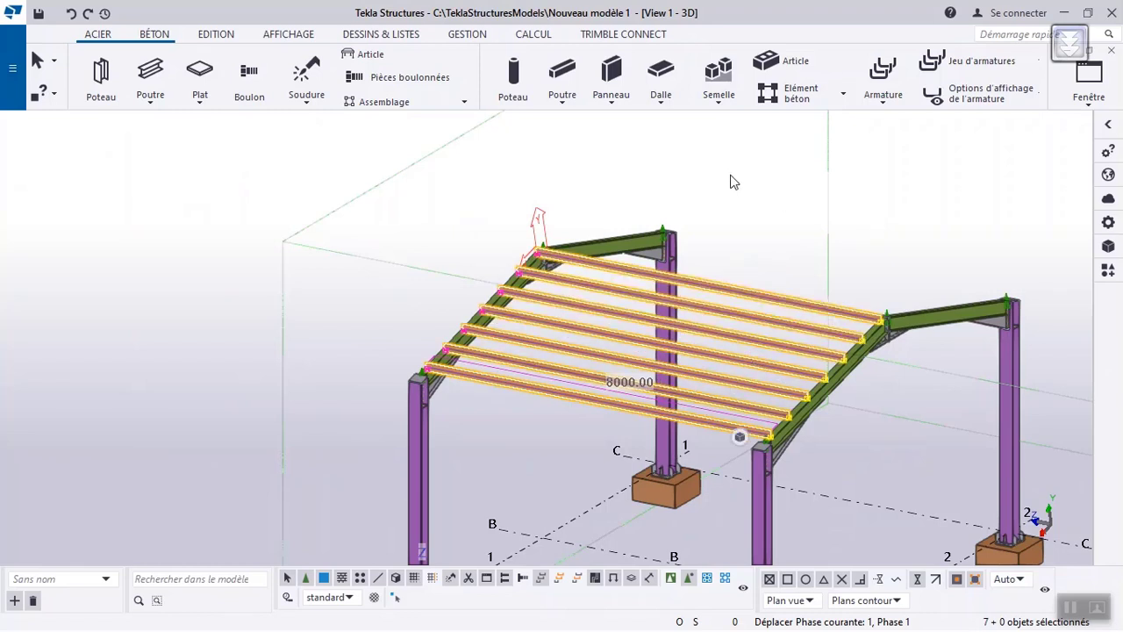
Step: Switch to the view "View 2 - File 1" and start a special mirror copy (Miroir) of the selected purlins
click(1087, 83)
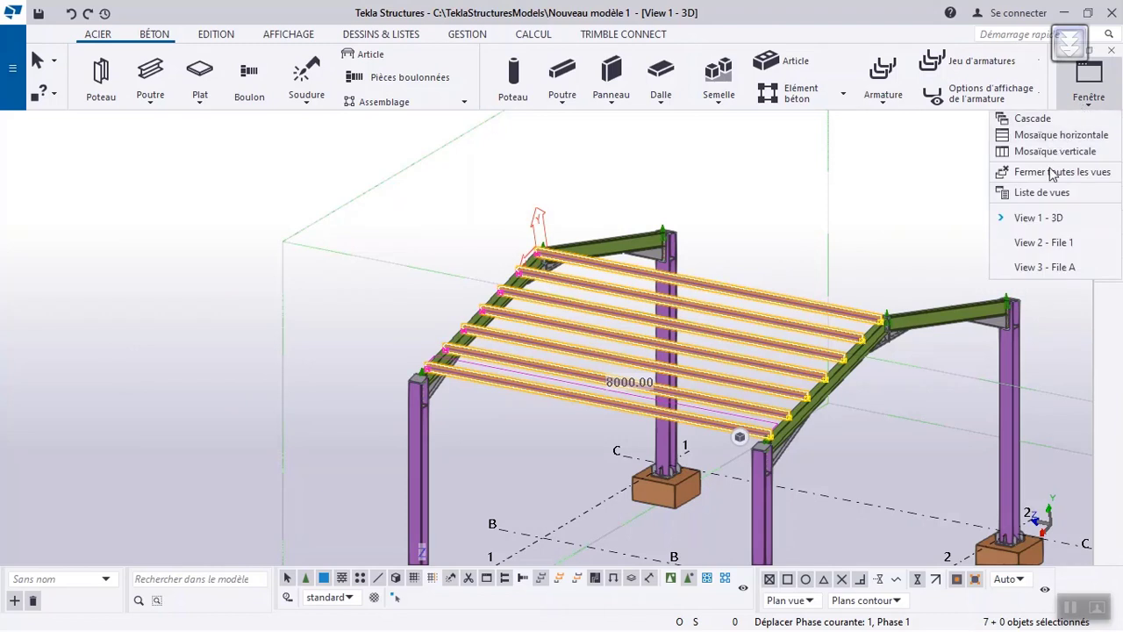
click(1051, 241)
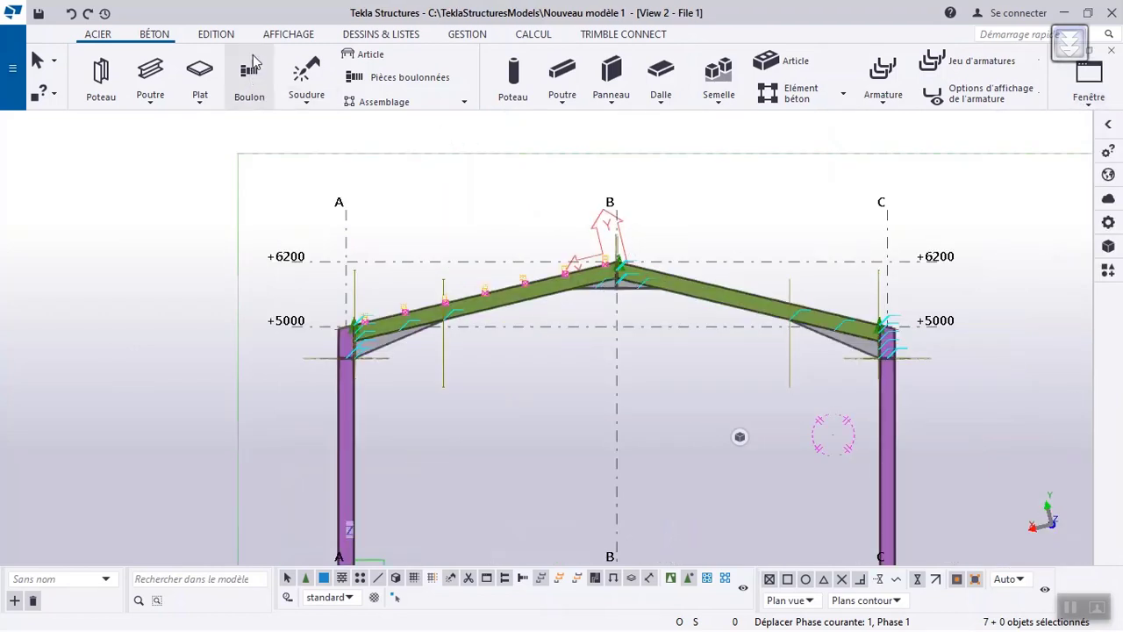
click(219, 35)
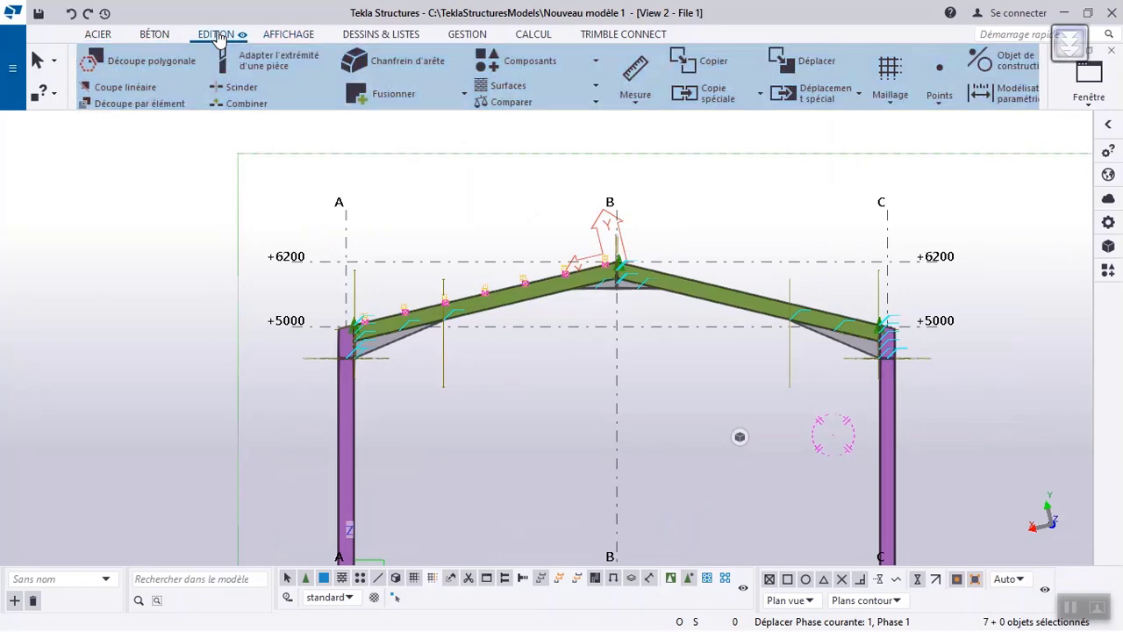
click(761, 94)
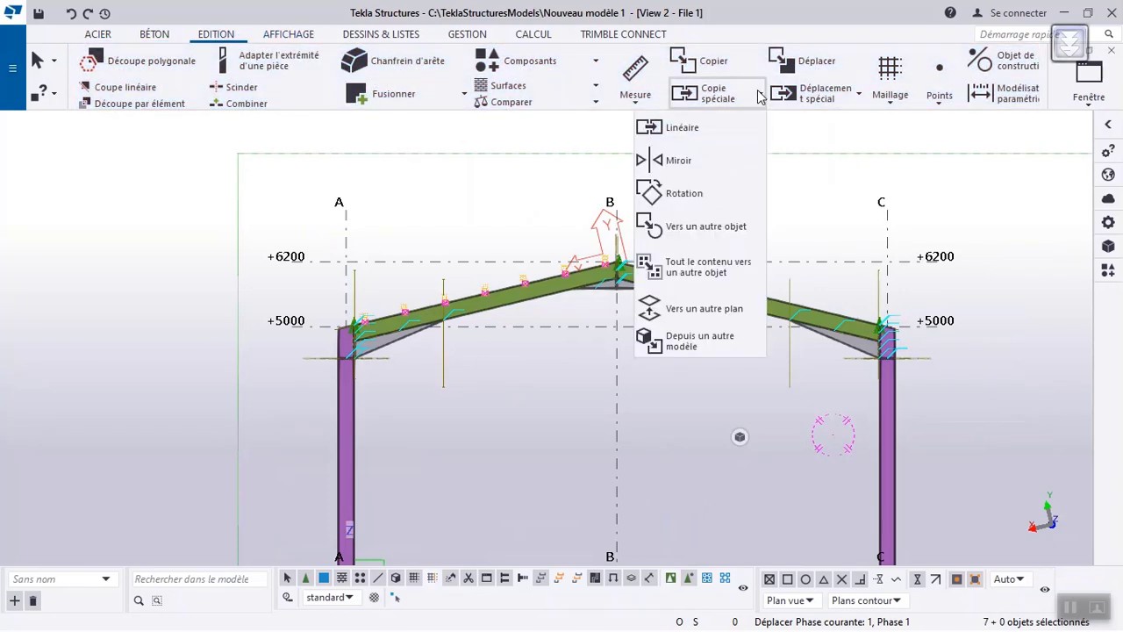
click(712, 165)
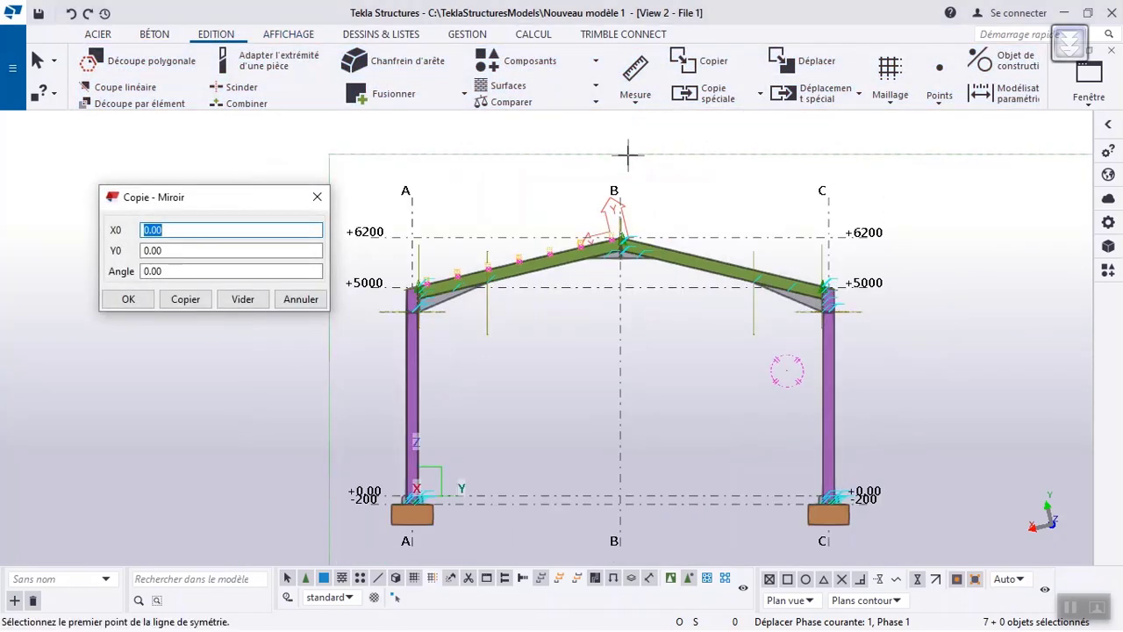
Step: Define the symmetry line along grid line B, from its upper end to its intersection with the -200 level
scroll(652, 226, up, 5)
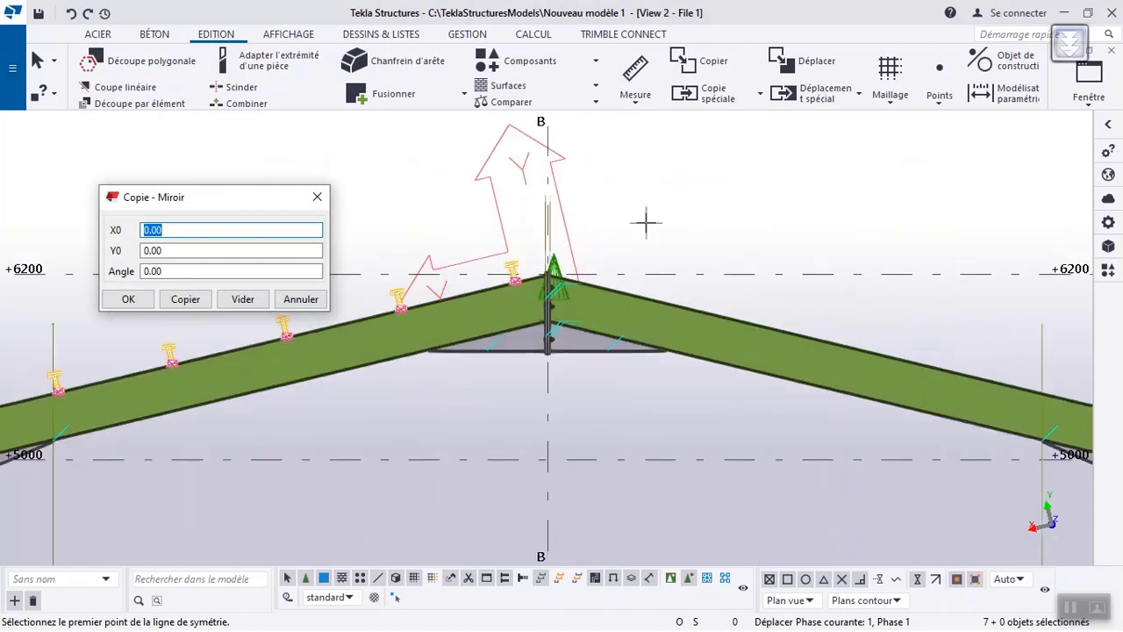
click(548, 123)
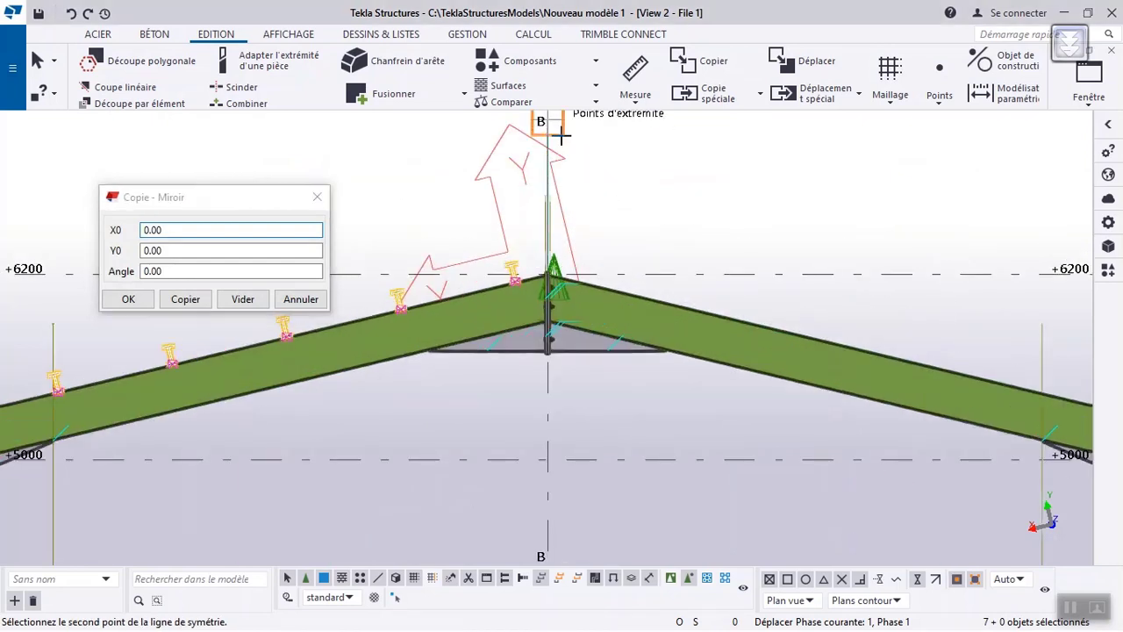
scroll(585, 234, down, 8)
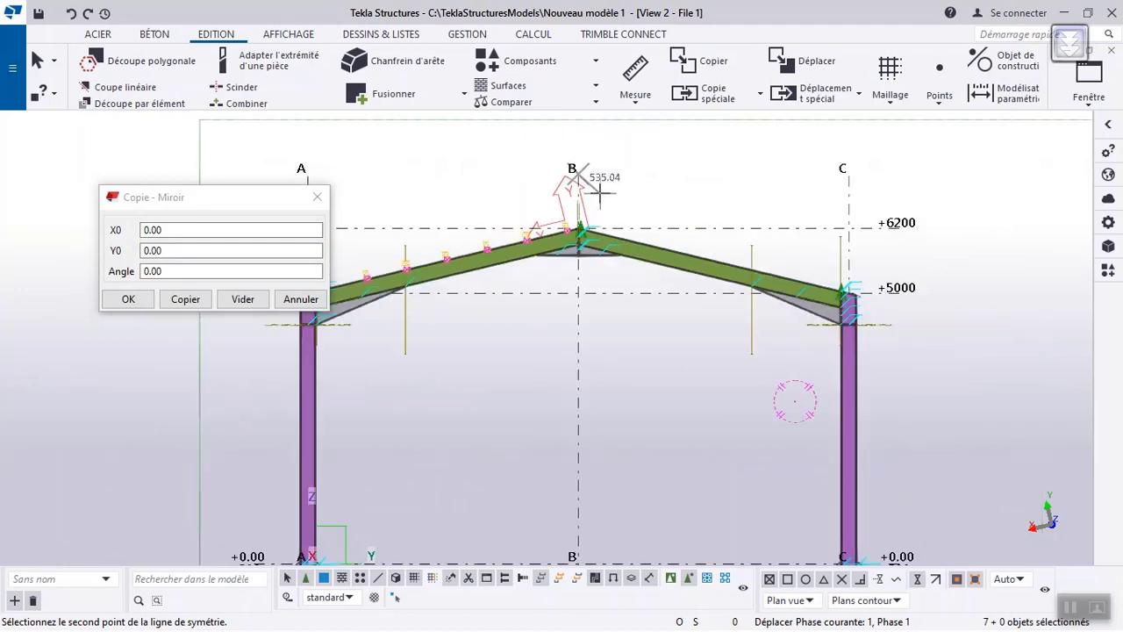
scroll(588, 392, up, 5)
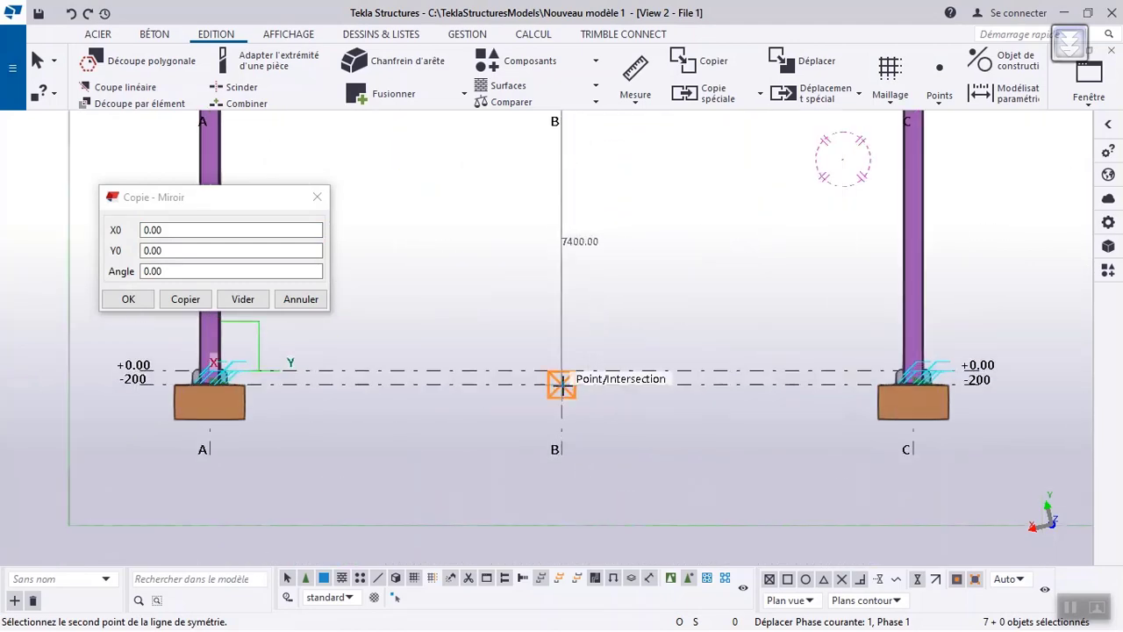
click(561, 384)
scroll(634, 388, down, 4)
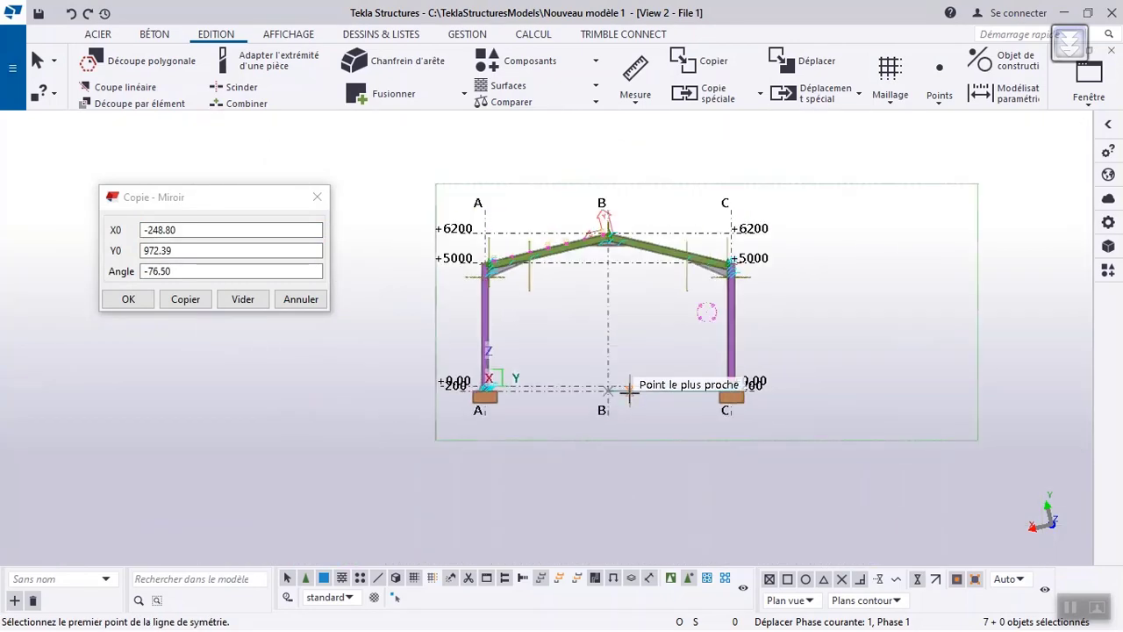
Step: Apply the mirror copy of the seven purlins about grid line B, close the mirror settings and check the copies near the ridge
click(189, 300)
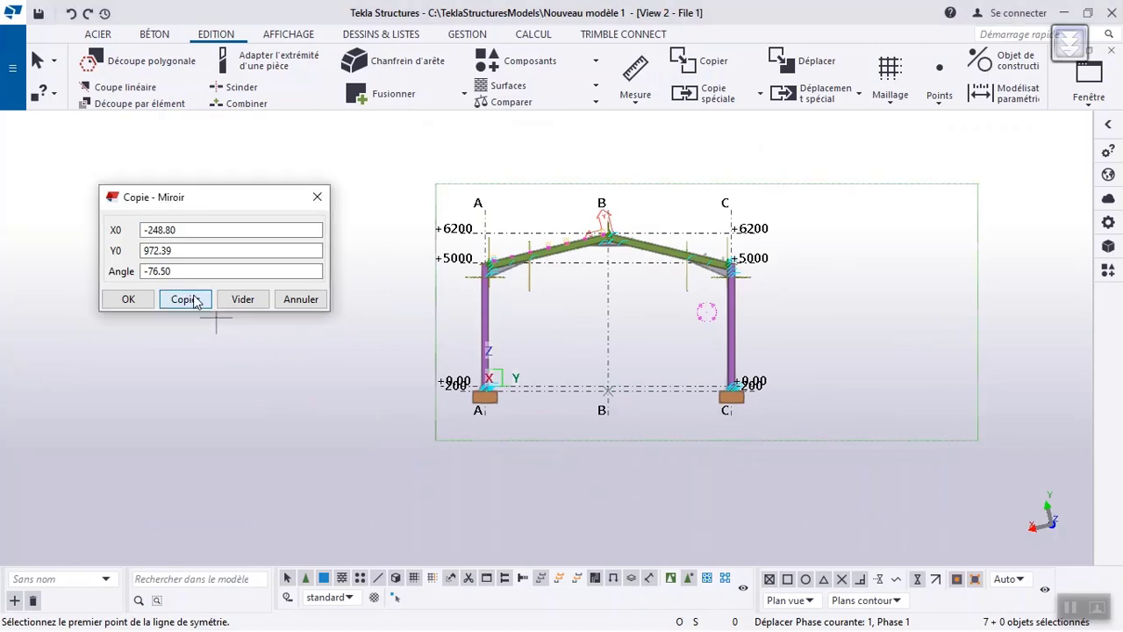
click(128, 299)
scroll(569, 274, up, 5)
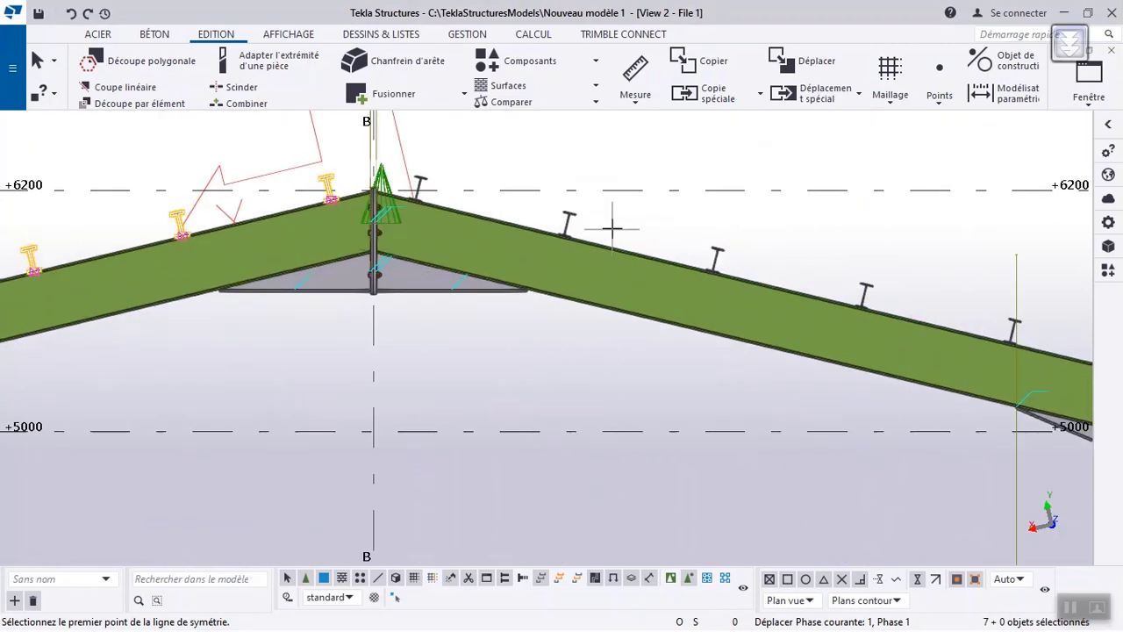
scroll(410, 176, up, 2)
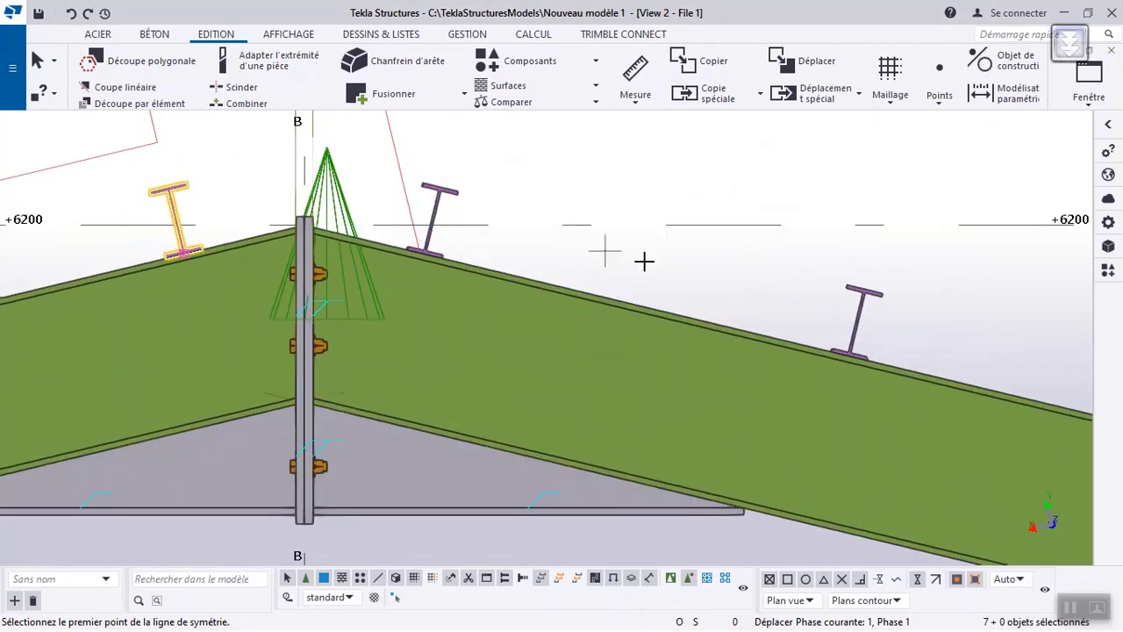
scroll(519, 260, down, 4)
scroll(519, 261, down, 6)
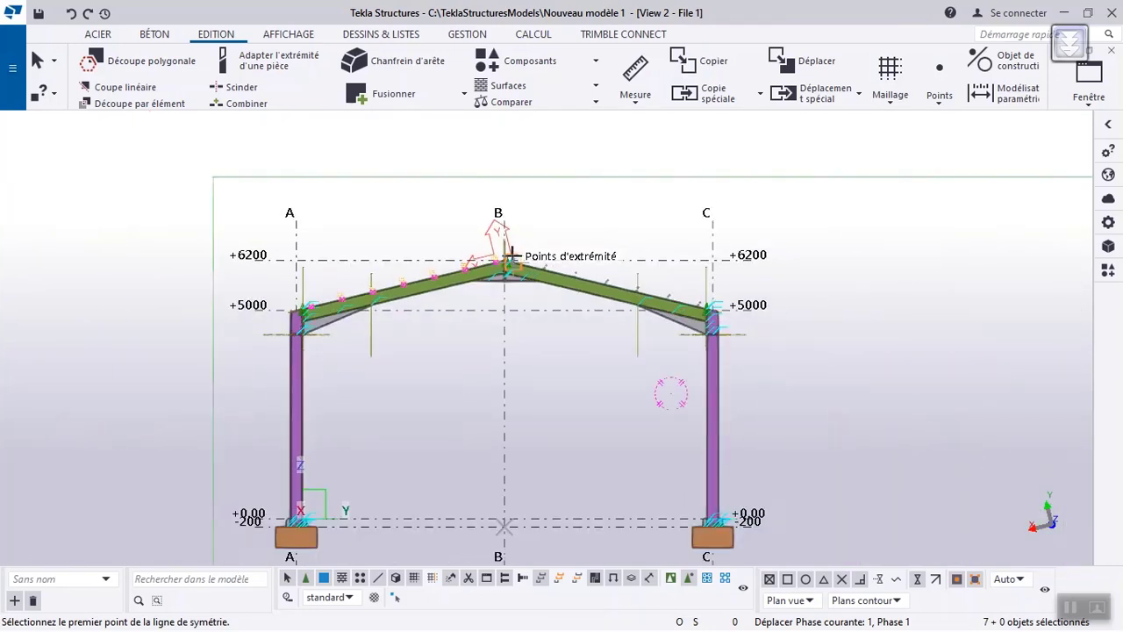
Step: Switch to the view "View 1 - 3D", inspect the purlins on both roof slopes and end the mirror command
click(1090, 104)
click(1042, 216)
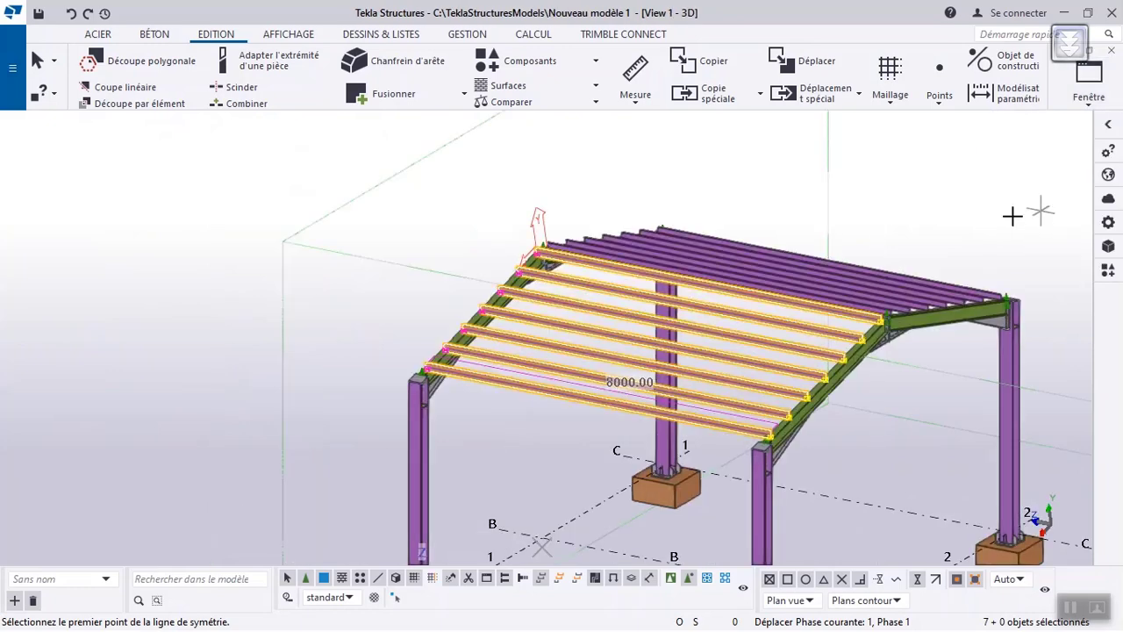
scroll(419, 226, down, 5)
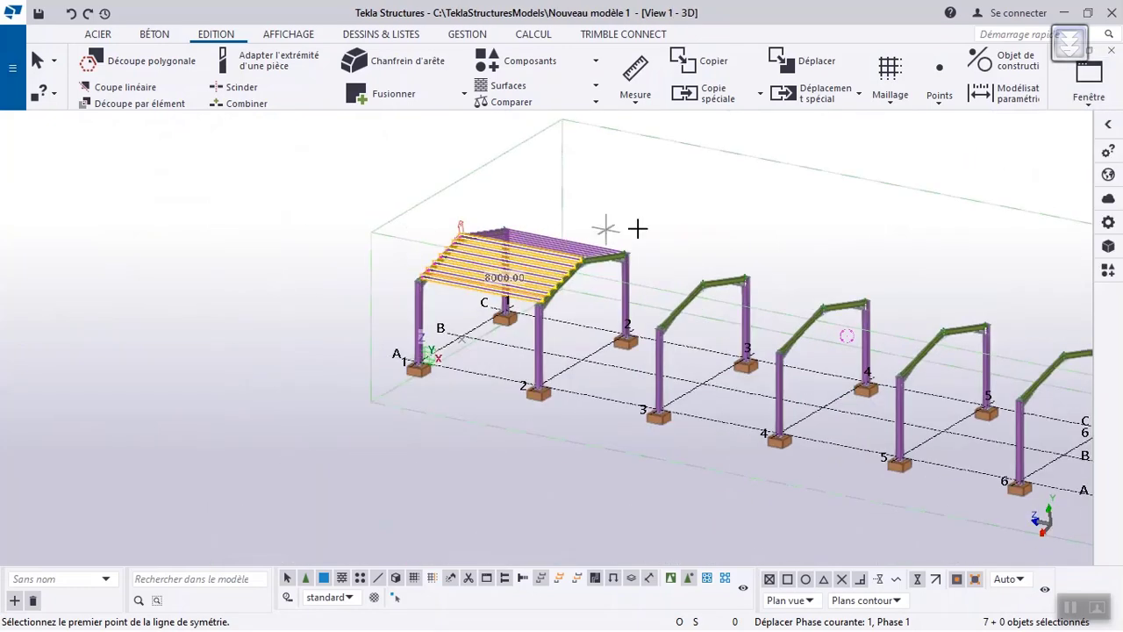
scroll(656, 215, up, 5)
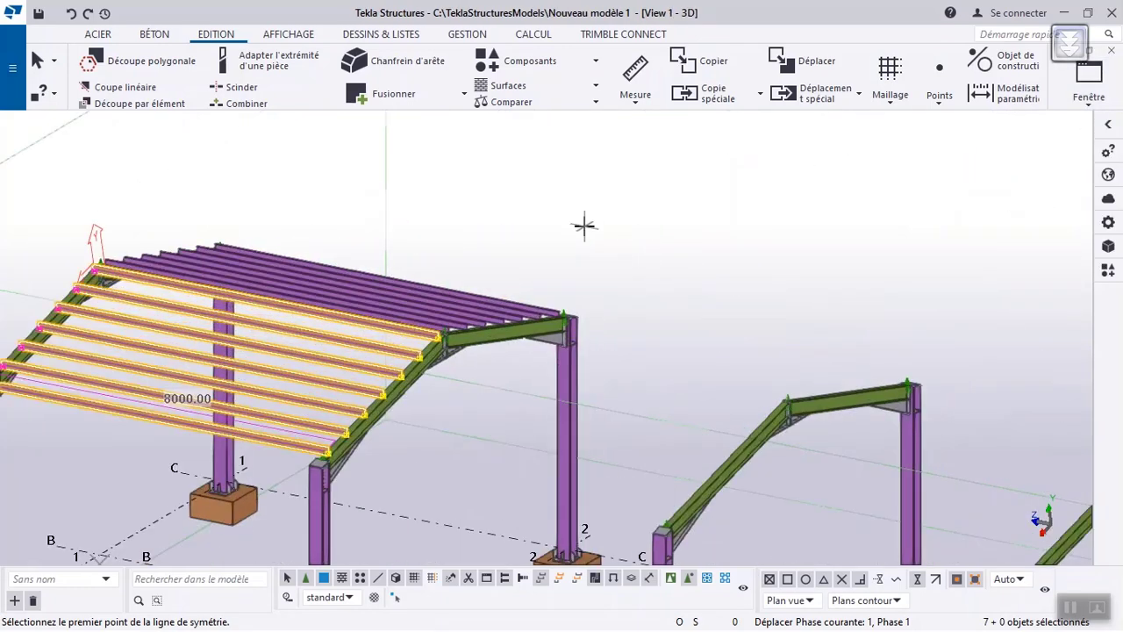
scroll(414, 210, down, 3)
scroll(492, 219, down, 3)
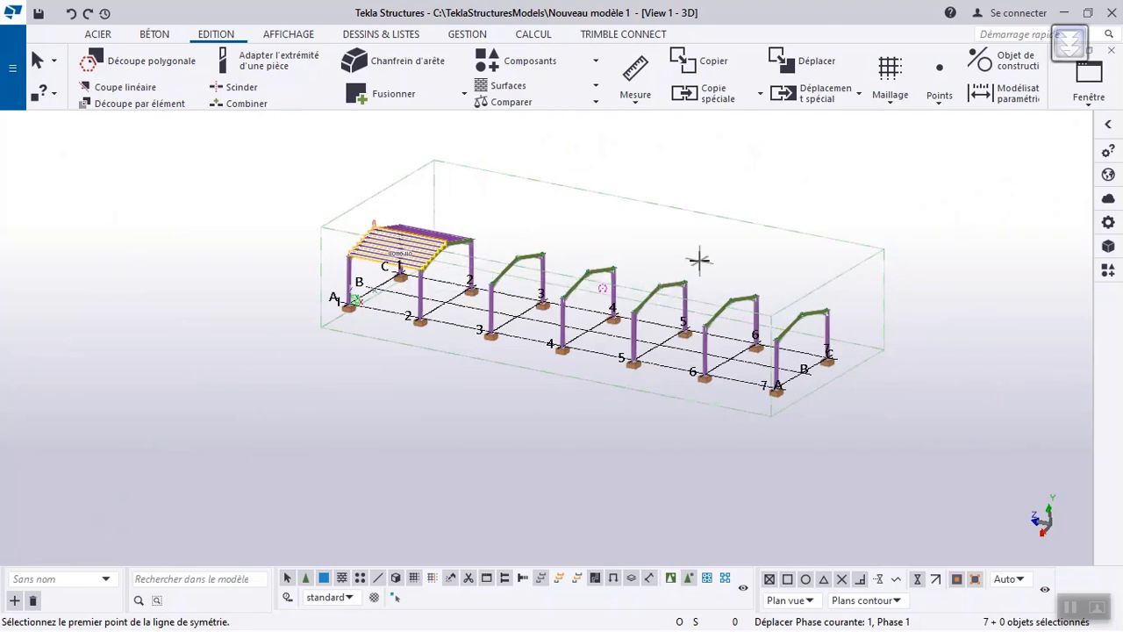
scroll(413, 184, up, 3)
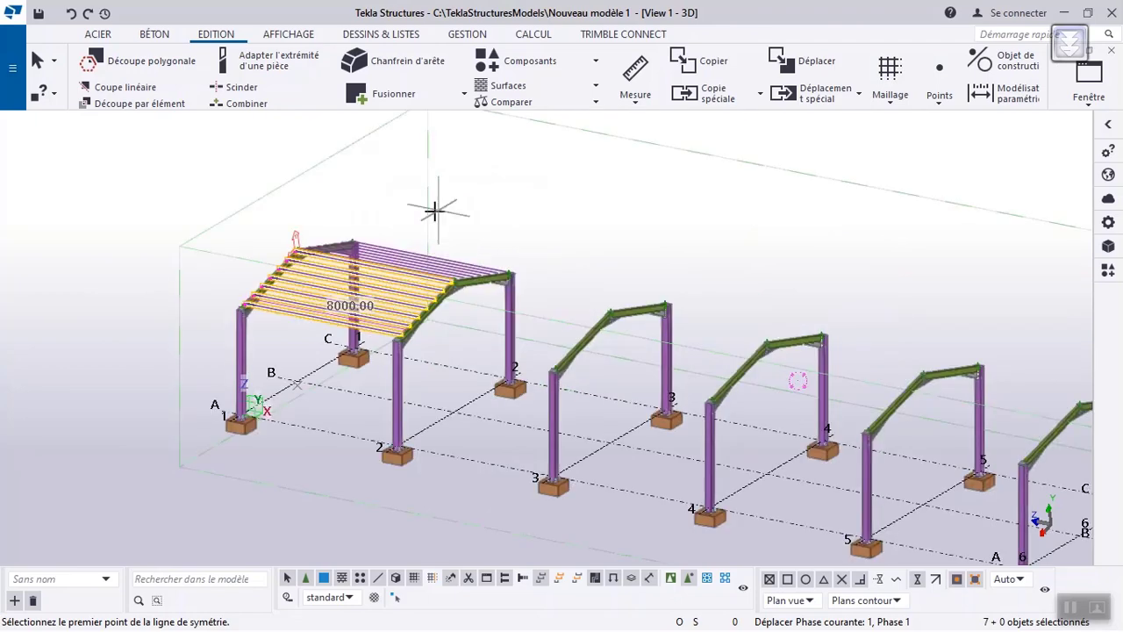
key(Escape)
Step: Select all fourteen purlins on both roof slopes between frames 1 and 2
scroll(318, 211, up, 4)
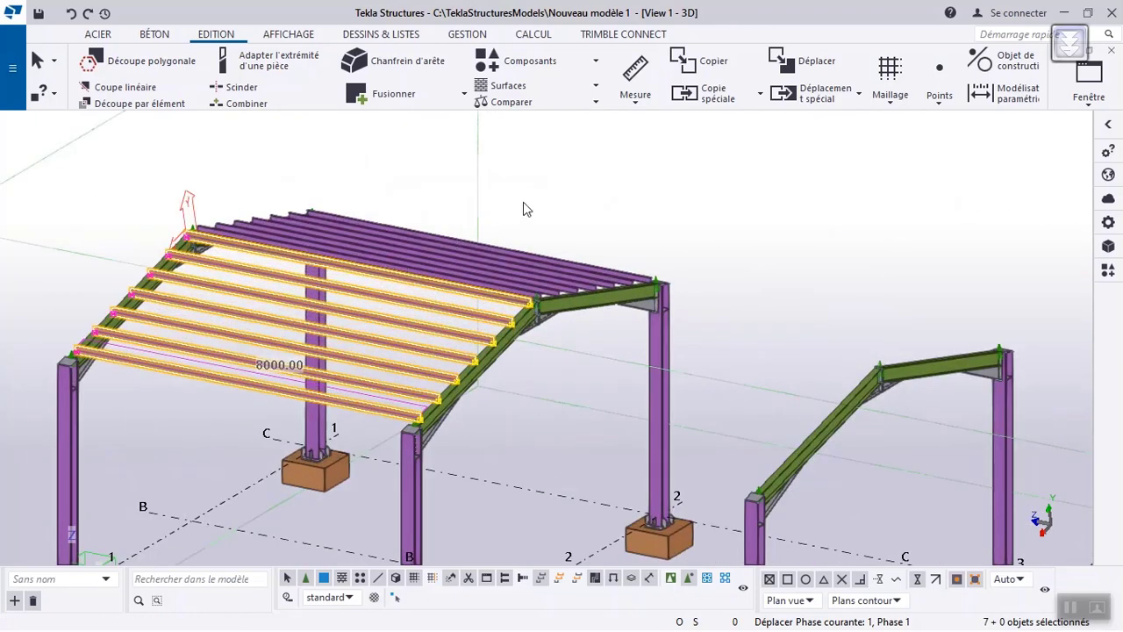
drag(523, 203, 428, 274)
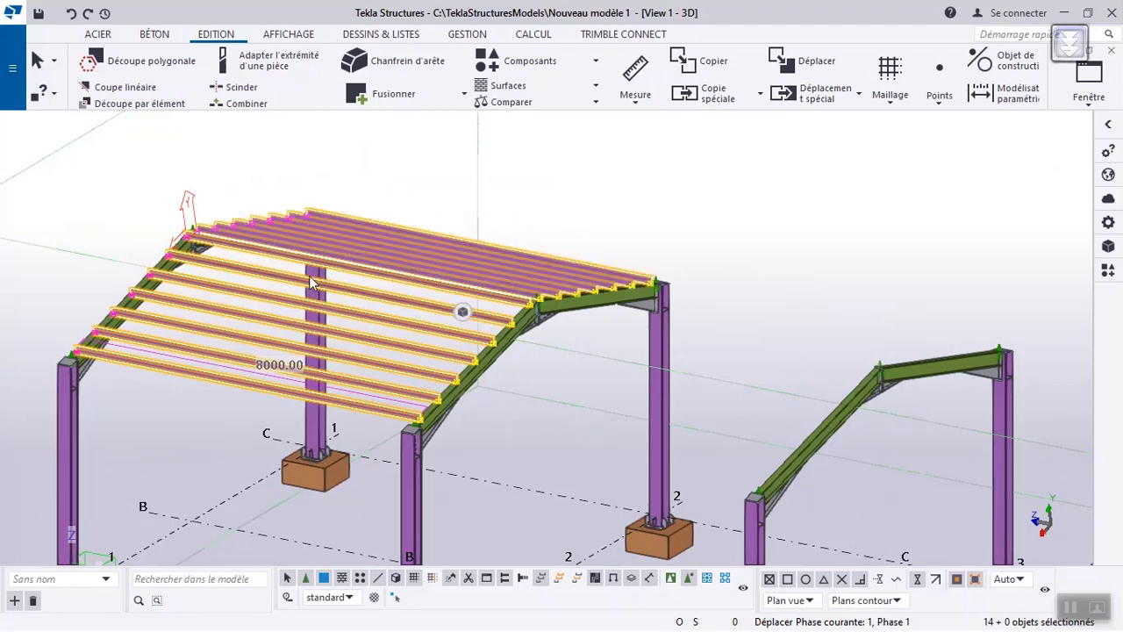
scroll(301, 234, up, 5)
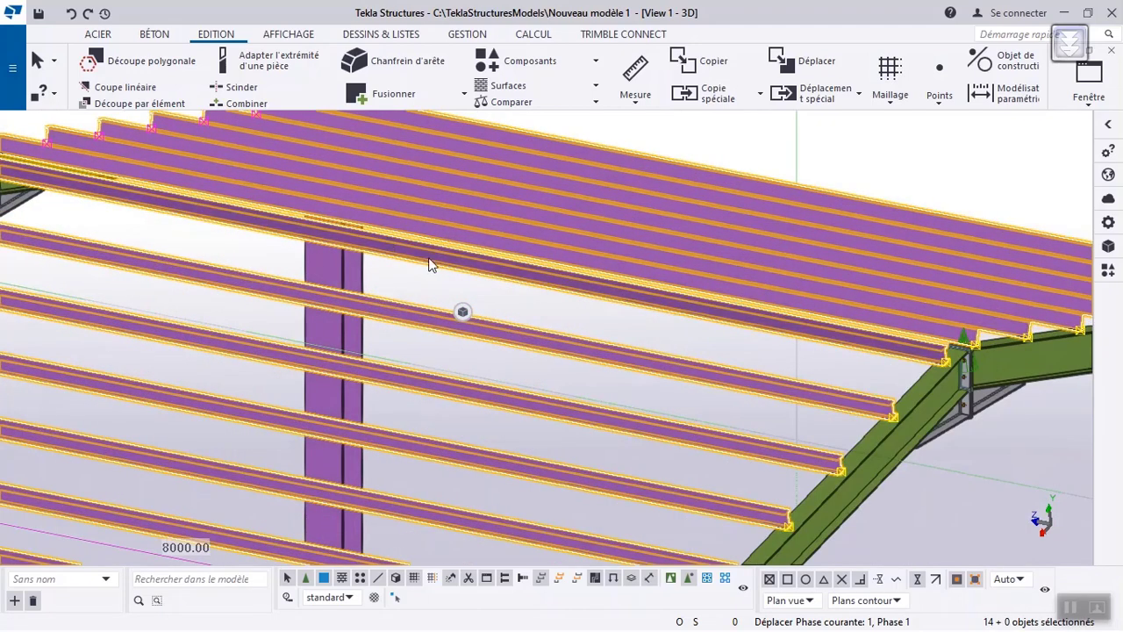
scroll(428, 257, down, 5)
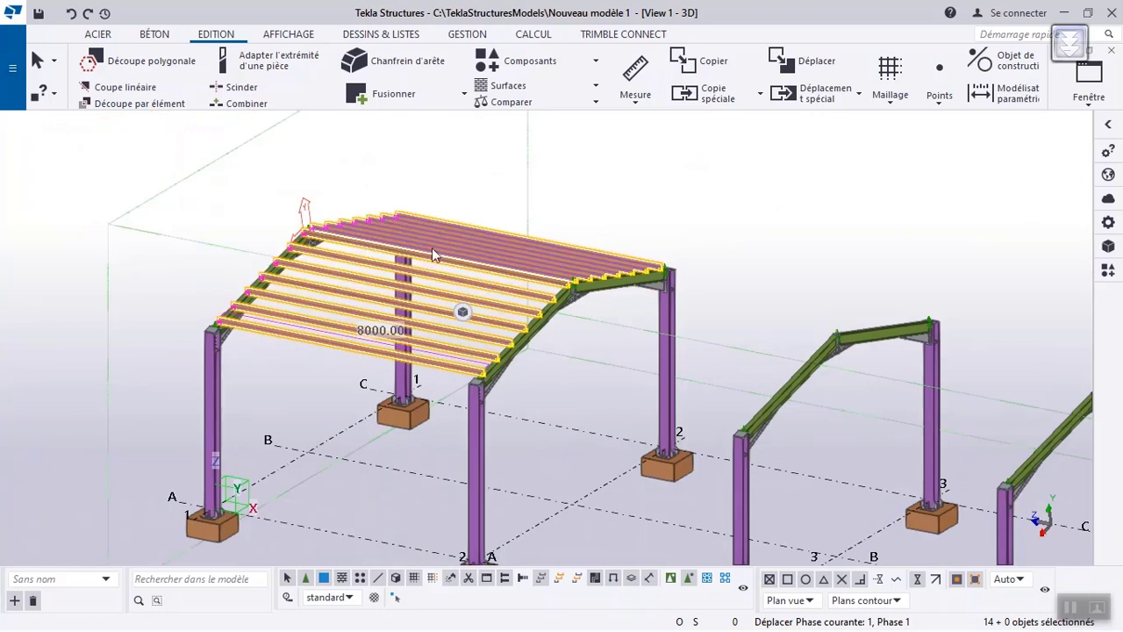
scroll(432, 248, up, 3)
scroll(327, 188, down, 5)
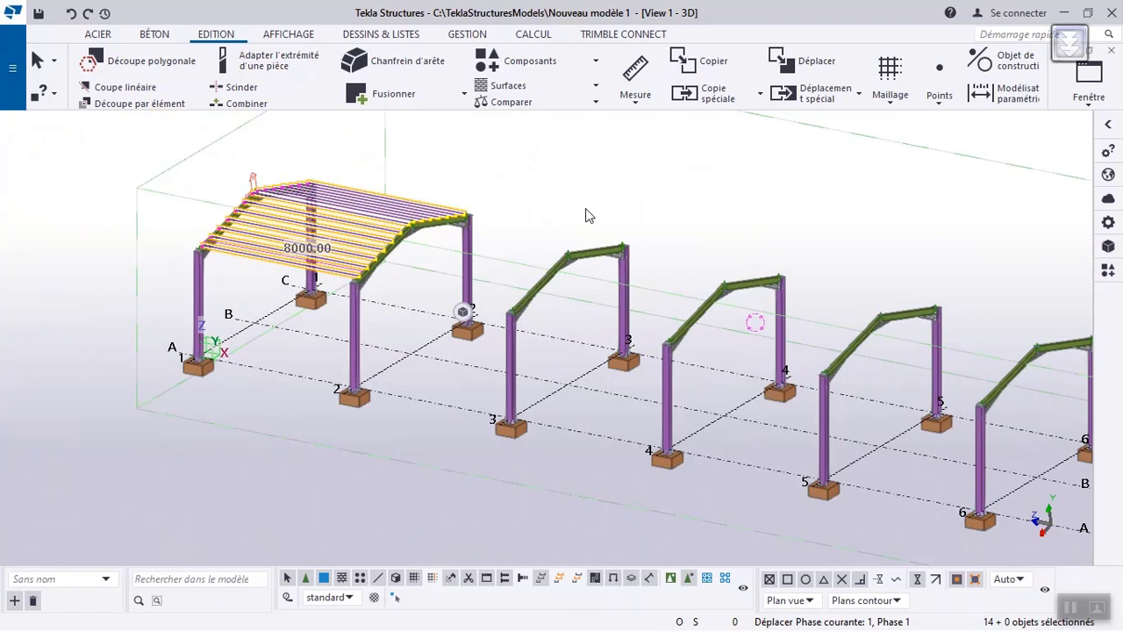
Step: Try to copy the fourteen purlins linearly with dX 8000 and 5 copies, without enlarging the work area
click(715, 93)
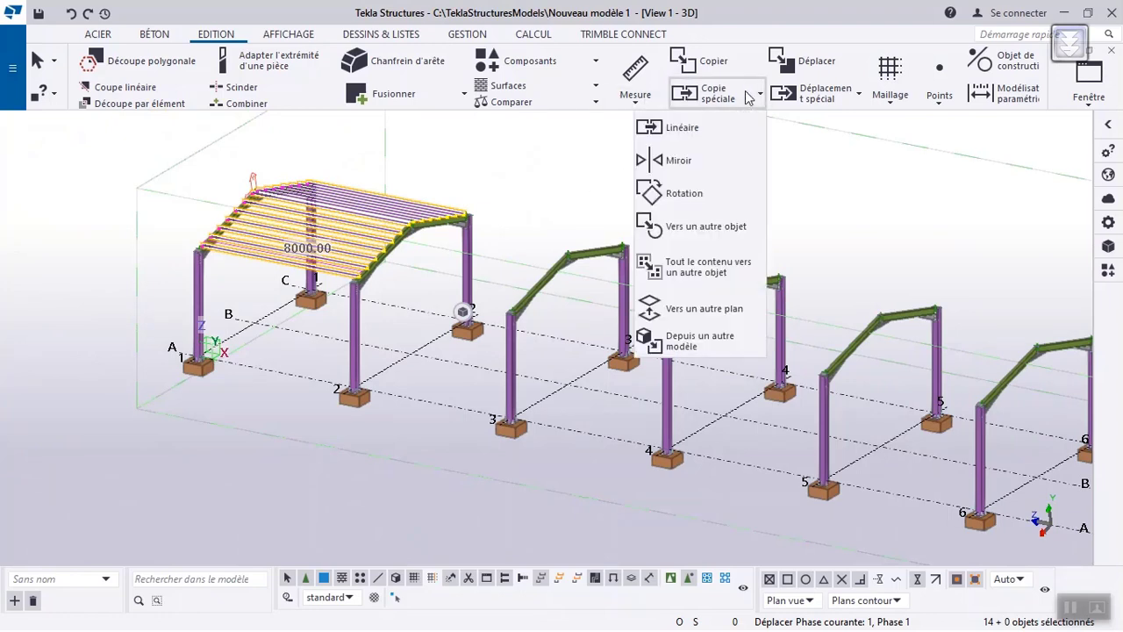
click(686, 131)
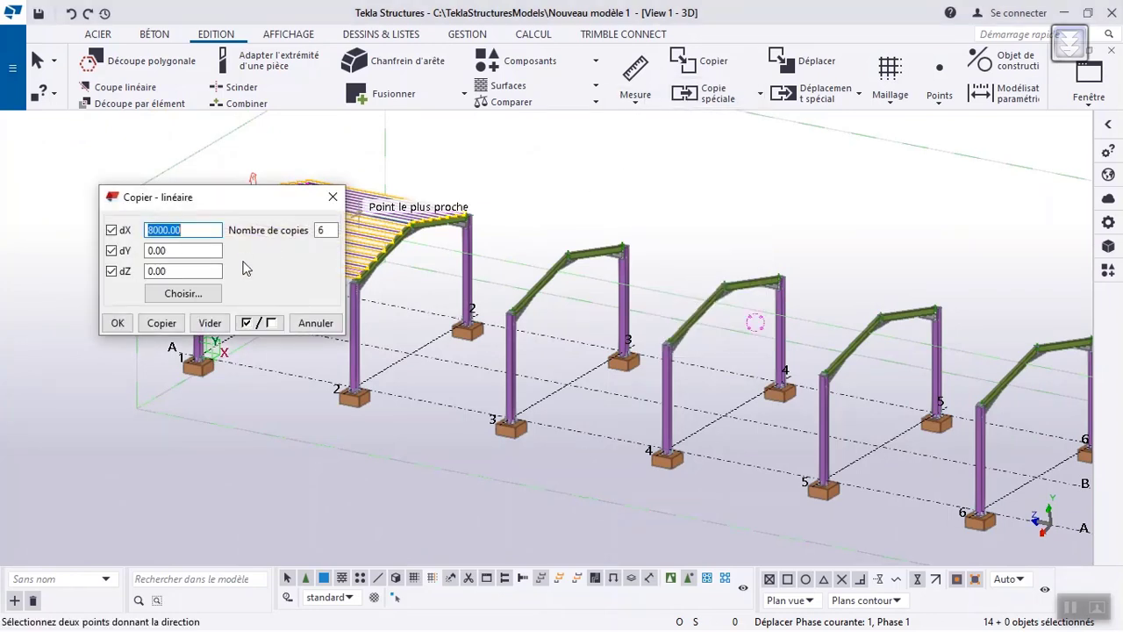
drag(328, 235, 310, 235)
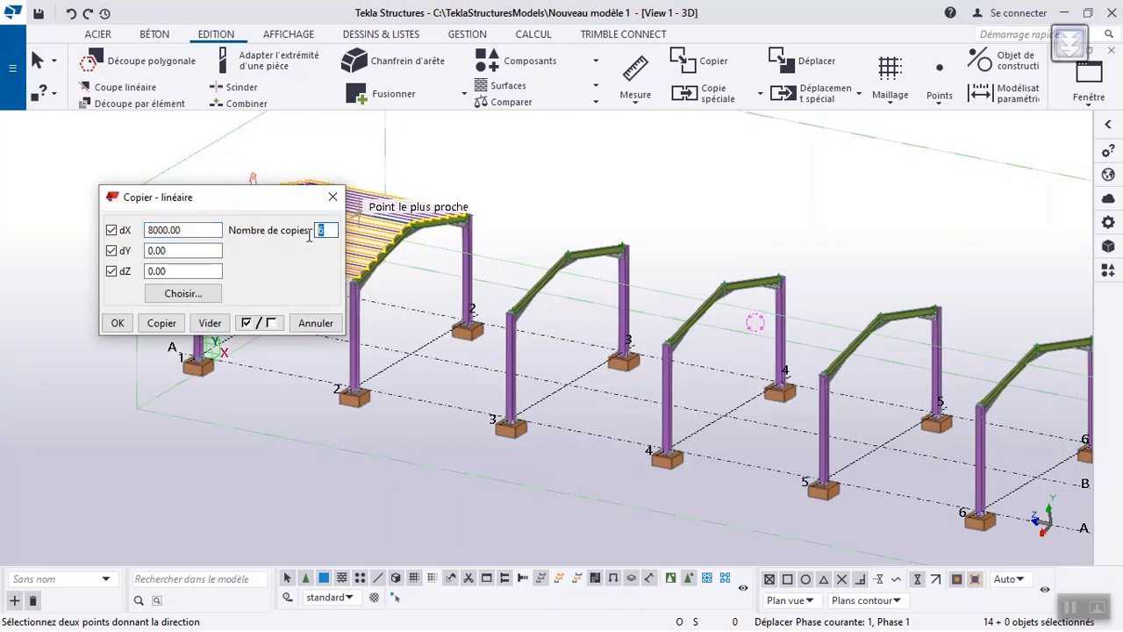
text(5)
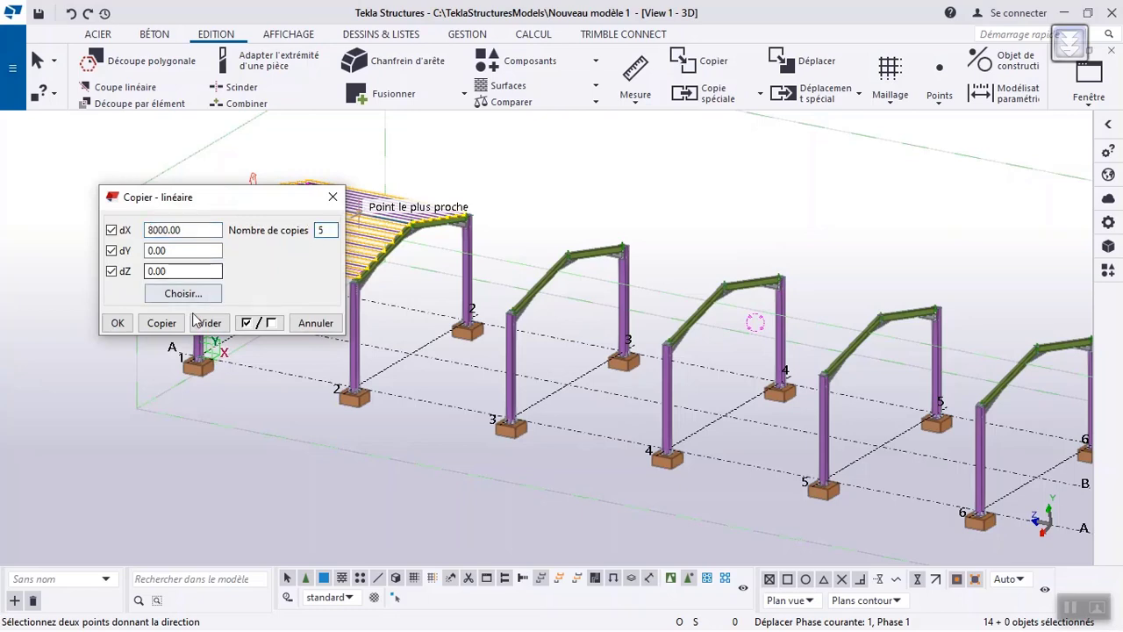
click(149, 324)
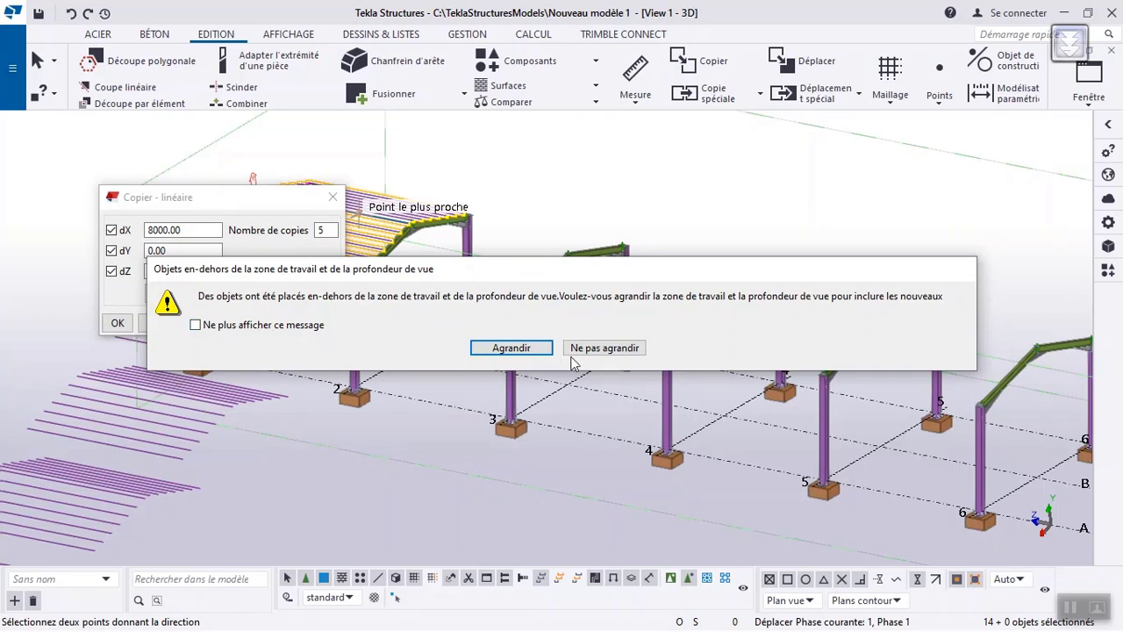
click(600, 349)
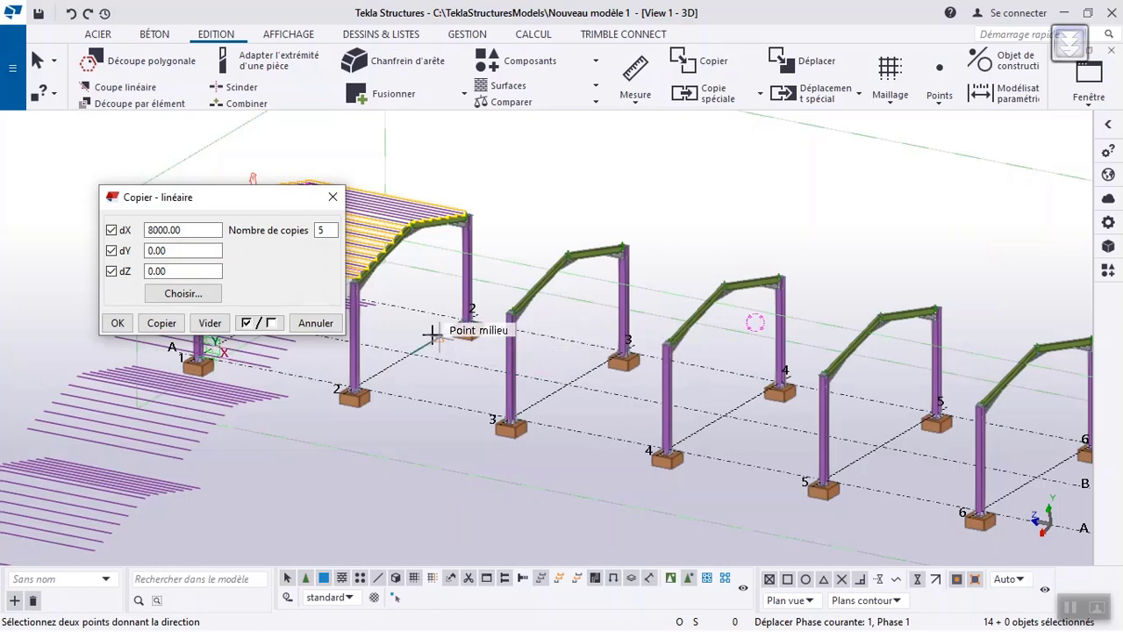
Step: Close the linear copy settings and undo the misplaced purlin copies
scroll(434, 272, down, 5)
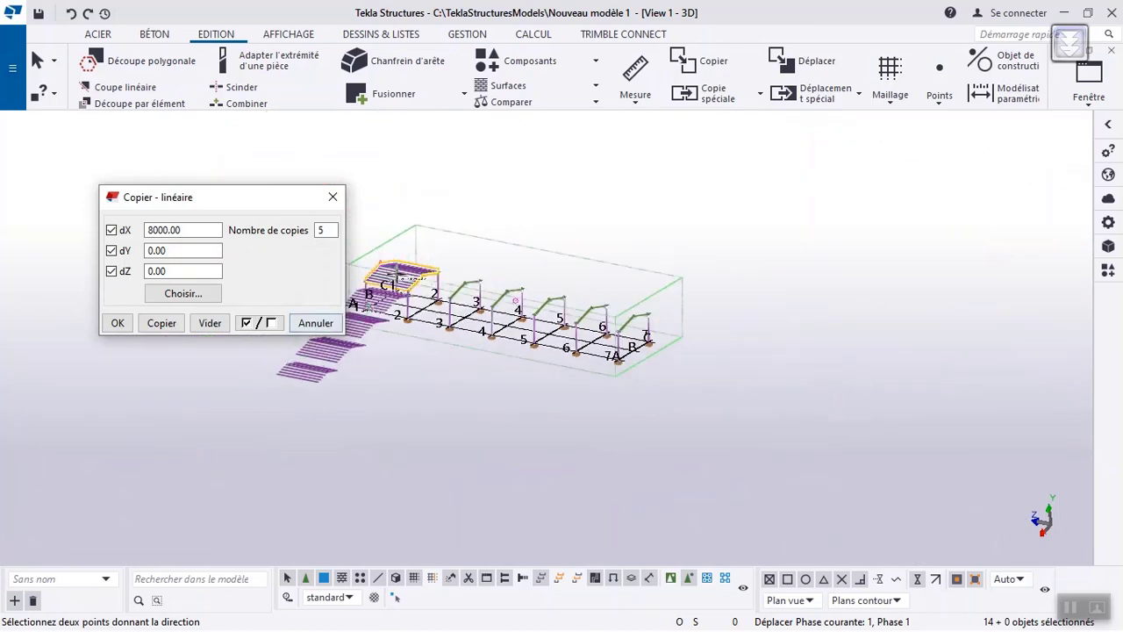
scroll(259, 404, up, 4)
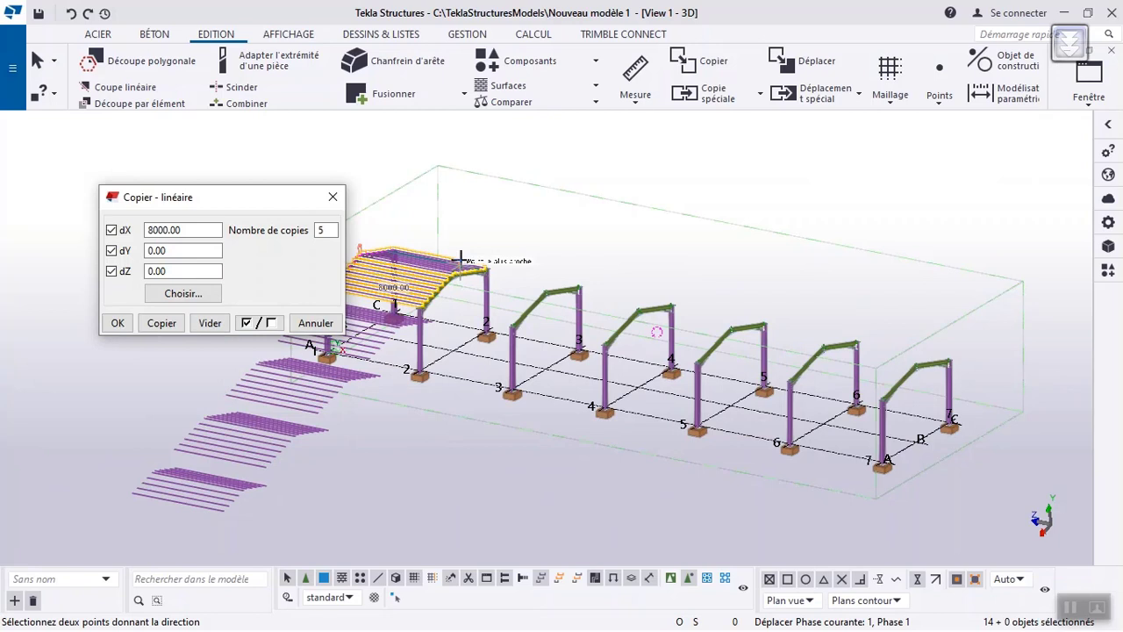
click(333, 197)
click(71, 14)
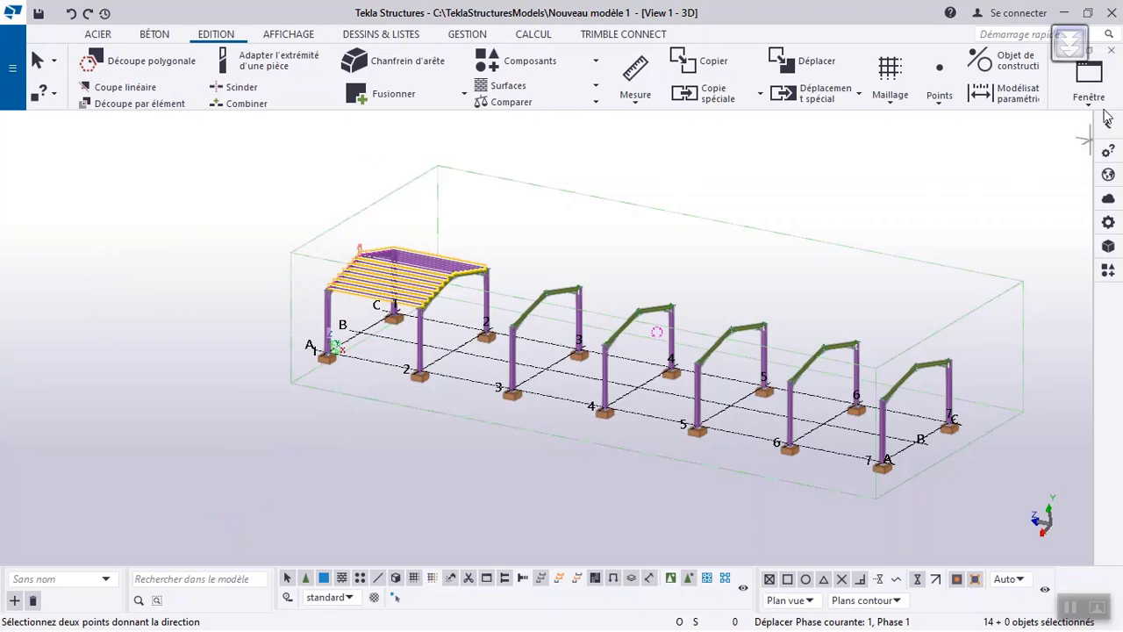
Step: Switch to the view "View 3 - File A", showing the frames along grid line A
click(1088, 79)
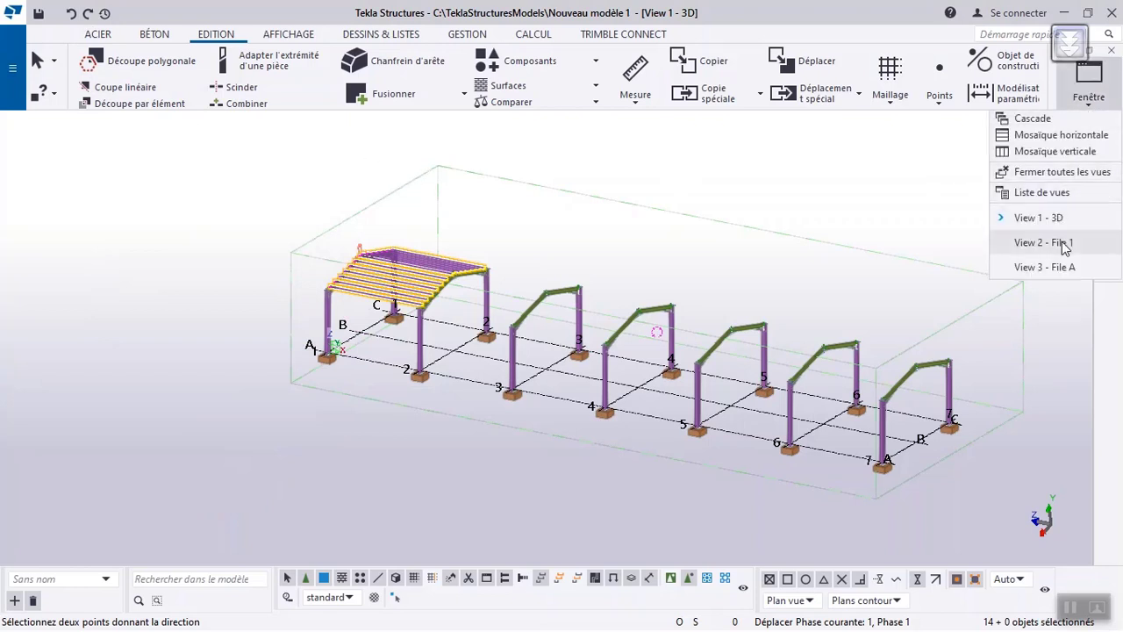
click(1045, 268)
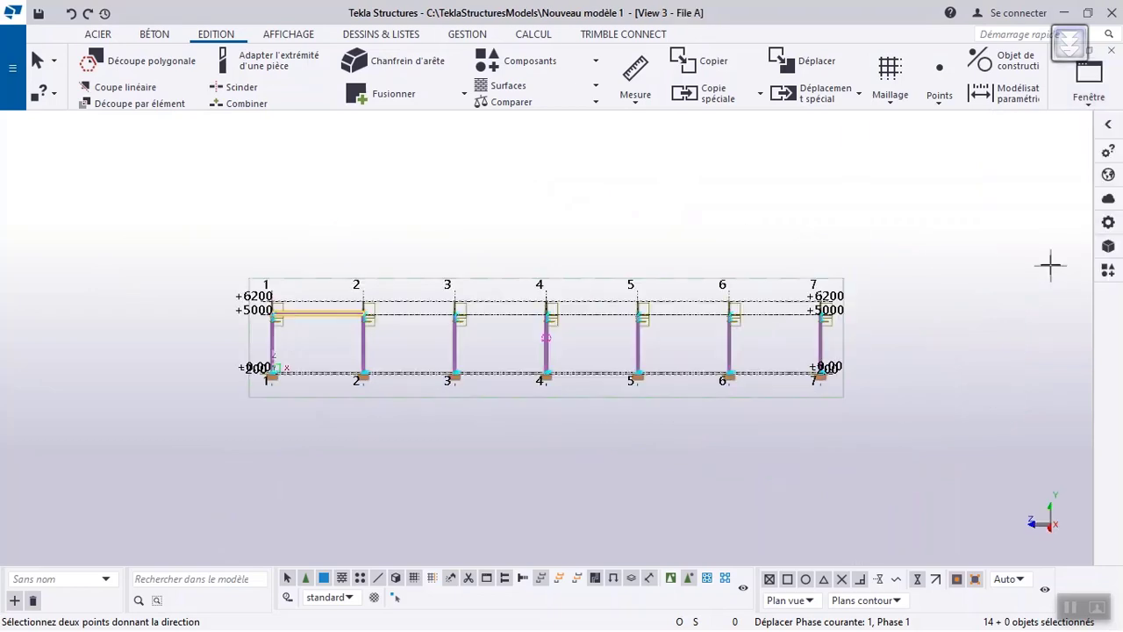
scroll(334, 349, up, 2)
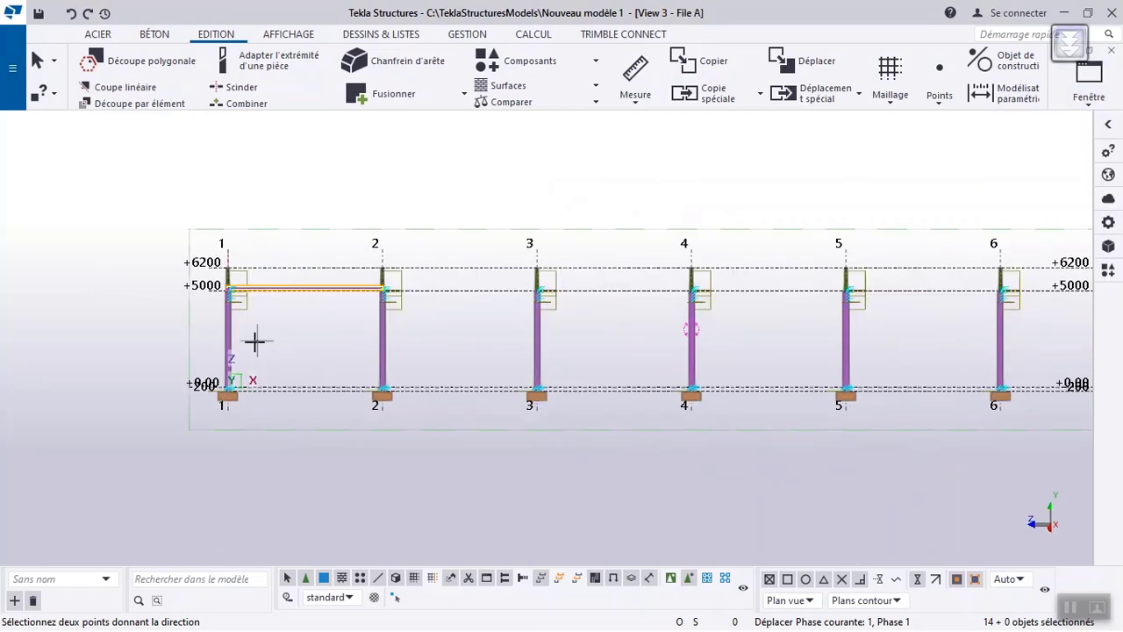
scroll(255, 336, up, 1)
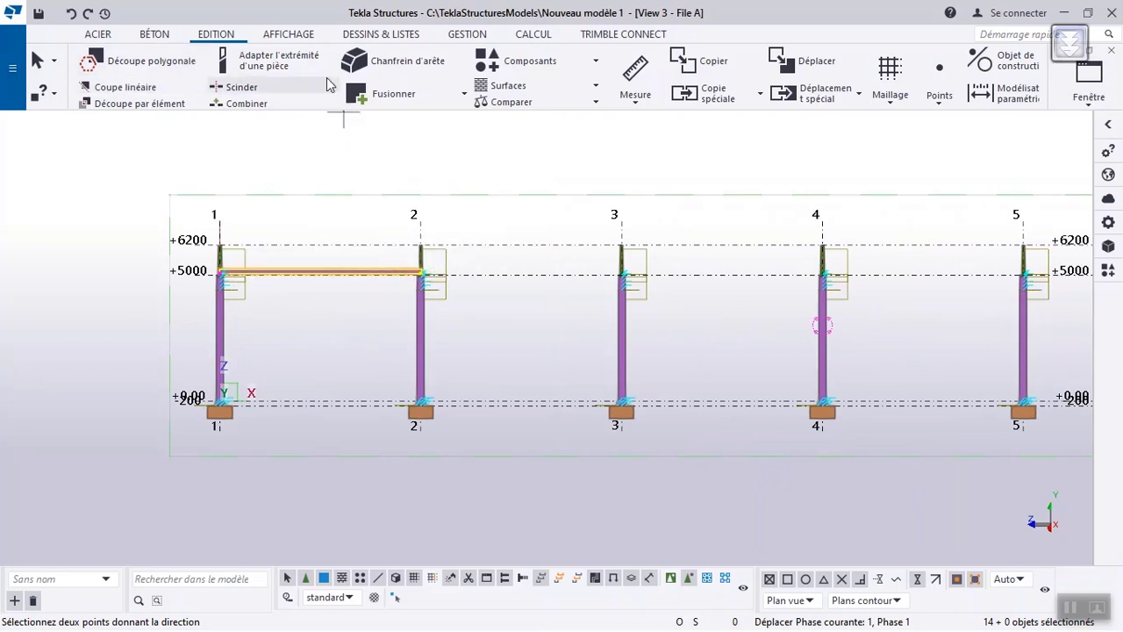
Step: Start a three-point work plane with its origin at the base of the grid line 1 column, at level -200
click(298, 35)
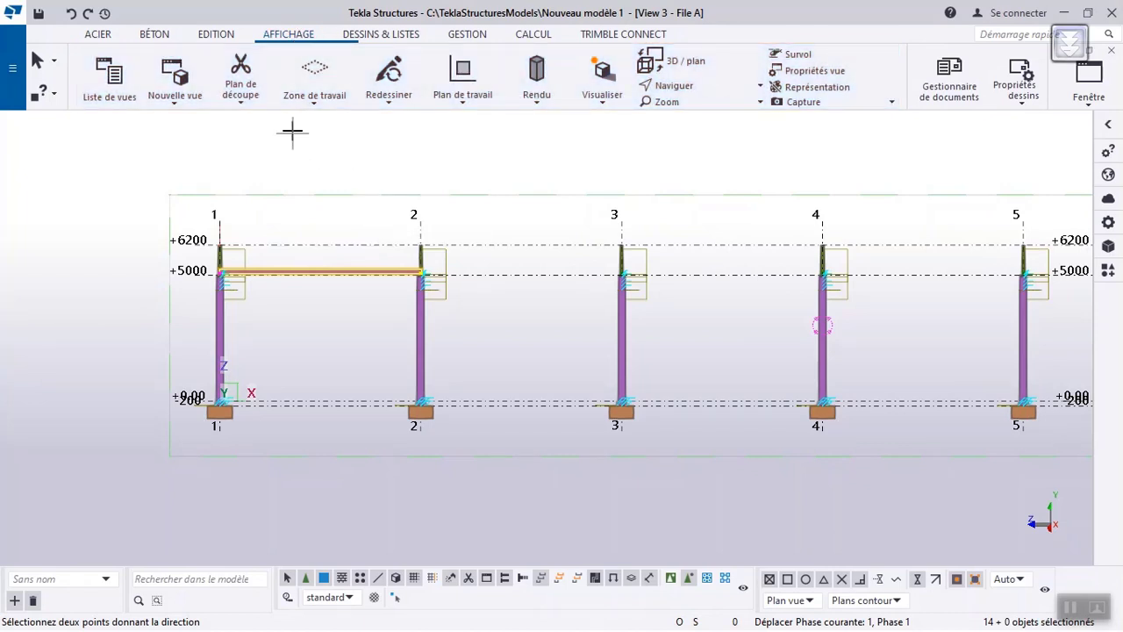
click(470, 101)
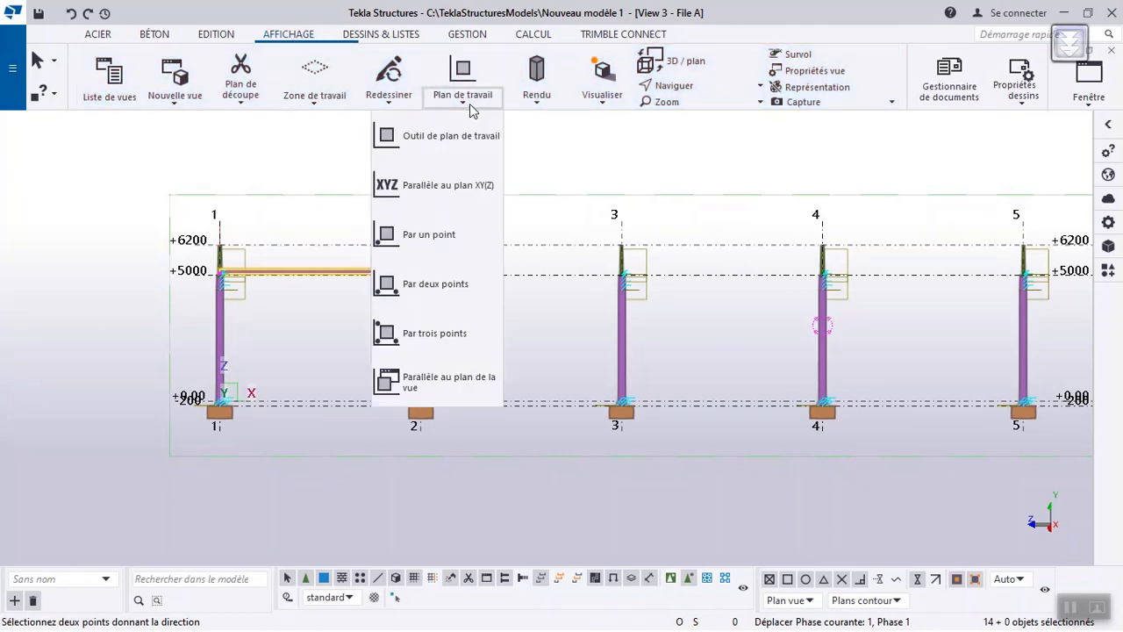
click(434, 336)
scroll(225, 405, up, 5)
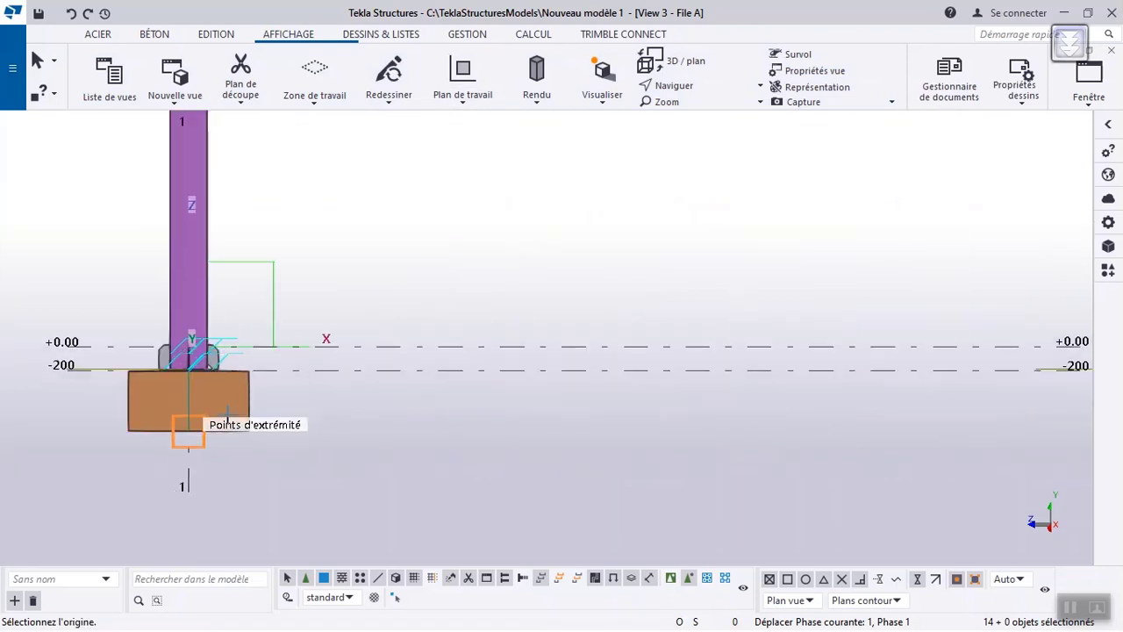
scroll(225, 413, up, 3)
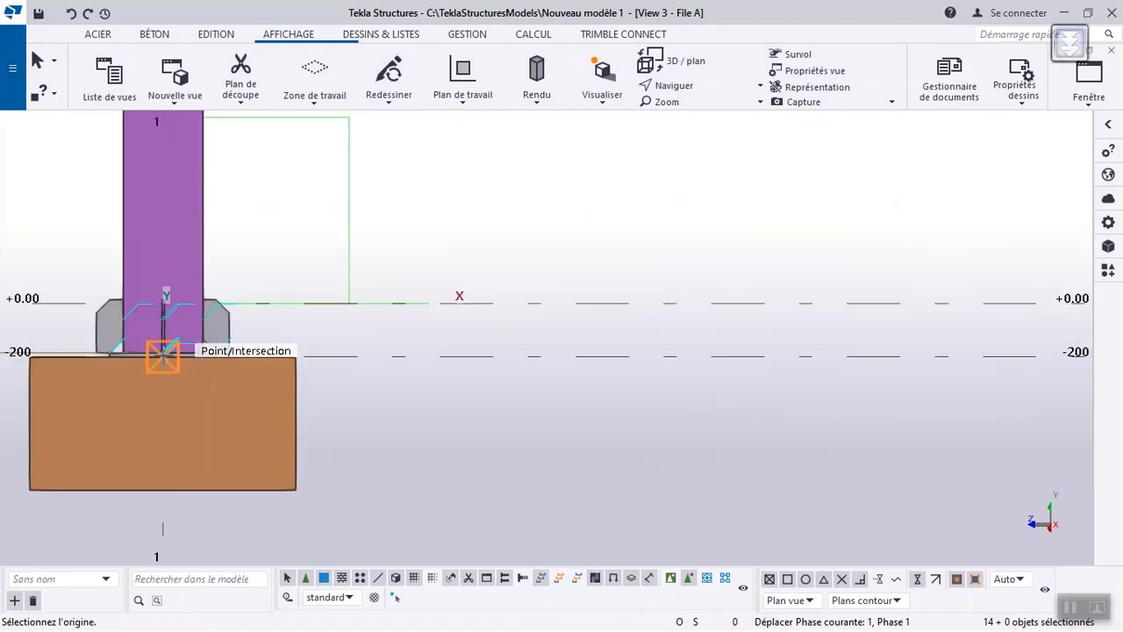
click(163, 355)
Step: Set the work plane's positive X direction towards the base of the grid line 2 column, at level -200
scroll(158, 351, down, 4)
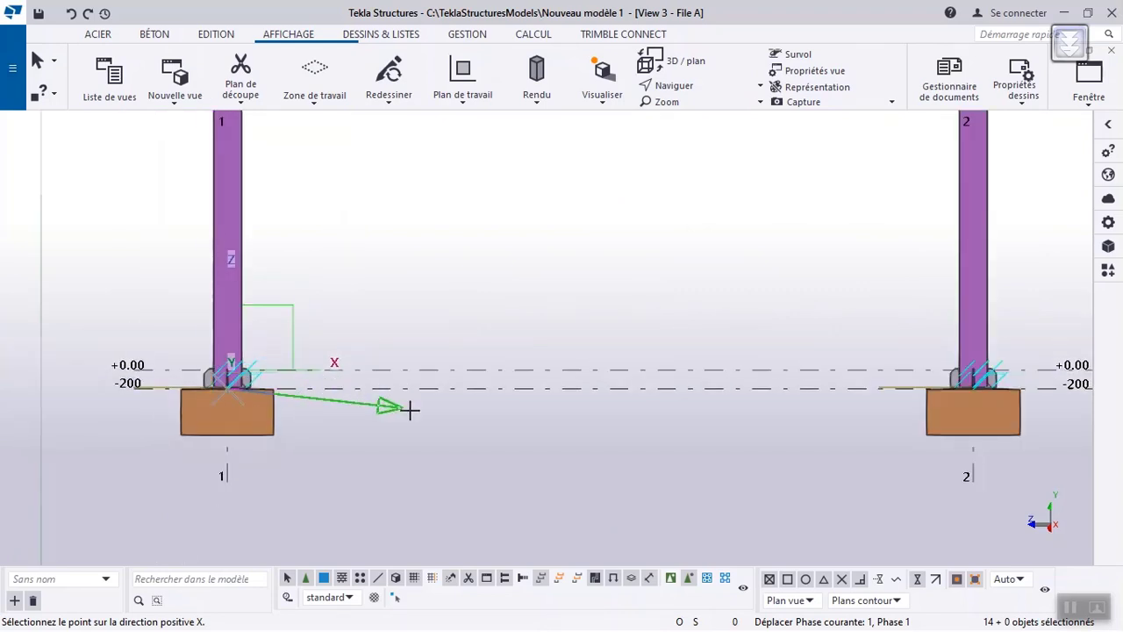
scroll(283, 383, up, 5)
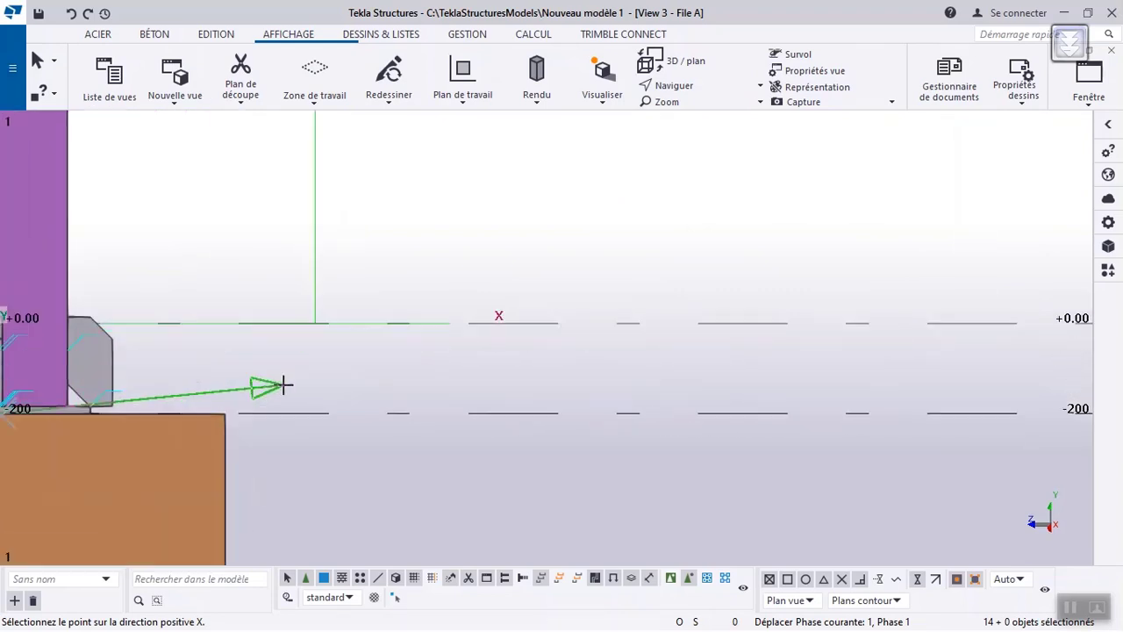
scroll(307, 401, down, 2)
scroll(153, 399, up, 4)
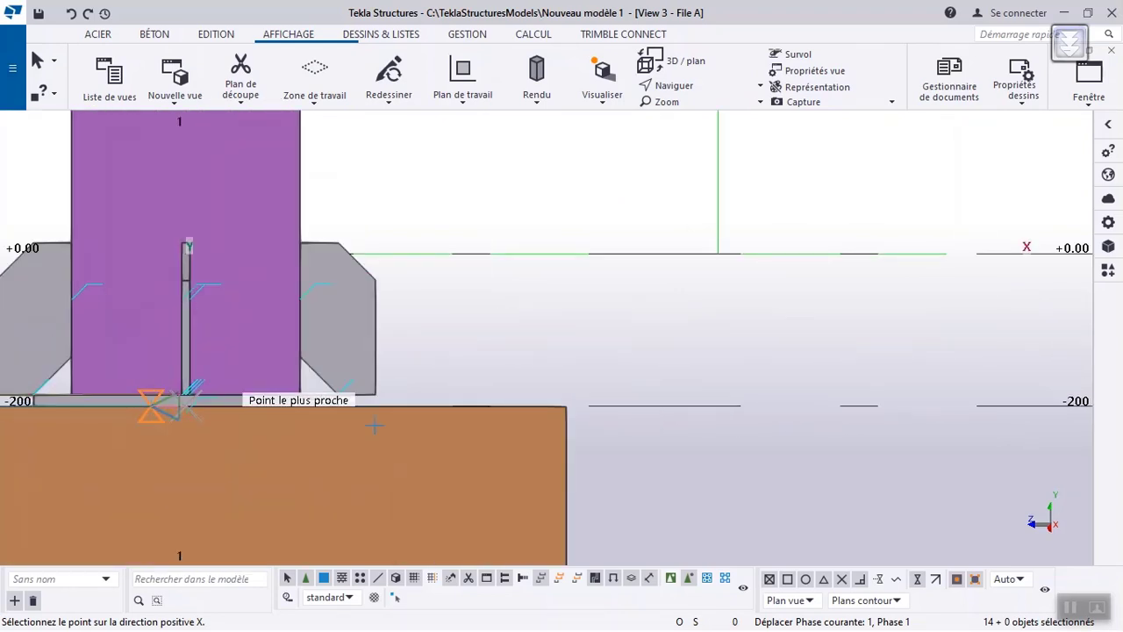
scroll(250, 383, down, 3)
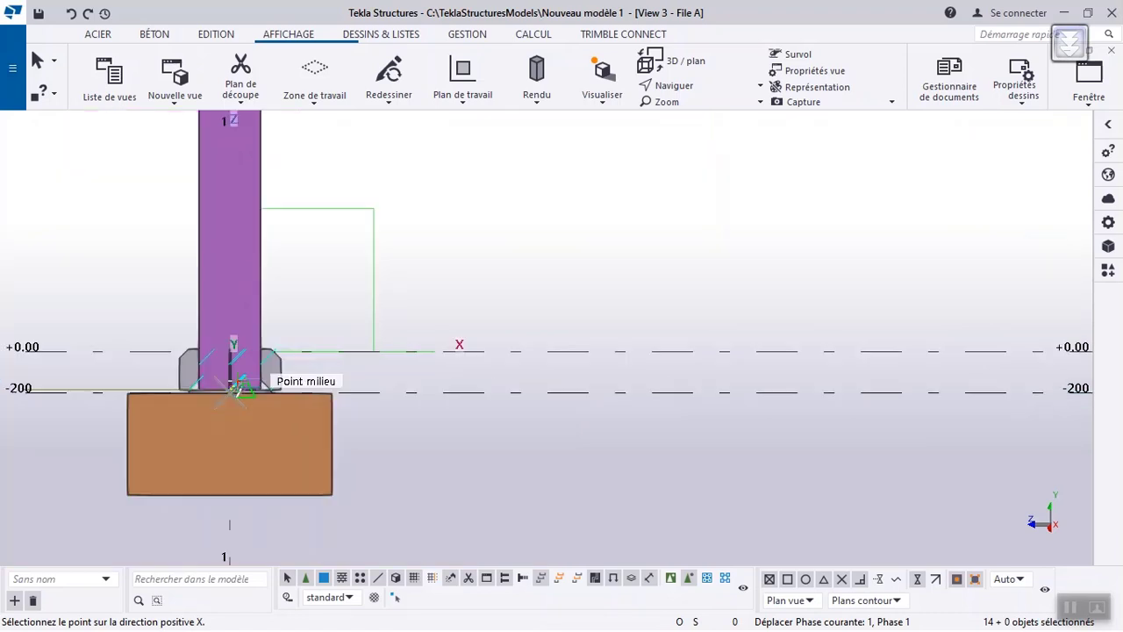
scroll(527, 413, down, 2)
scroll(978, 395, up, 4)
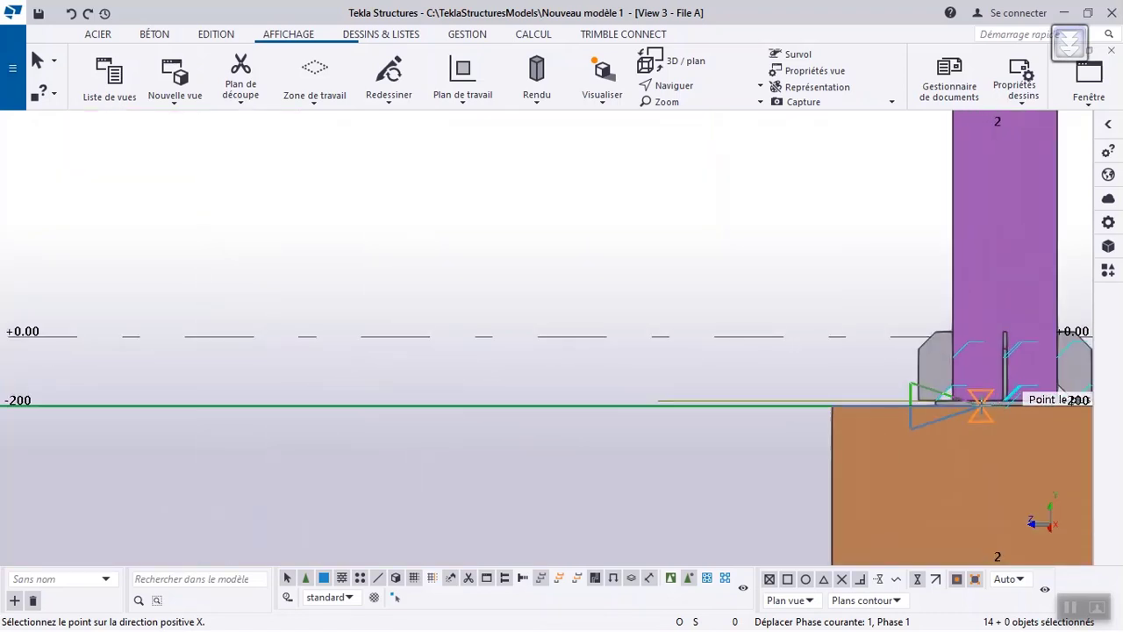
scroll(983, 397, down, 3)
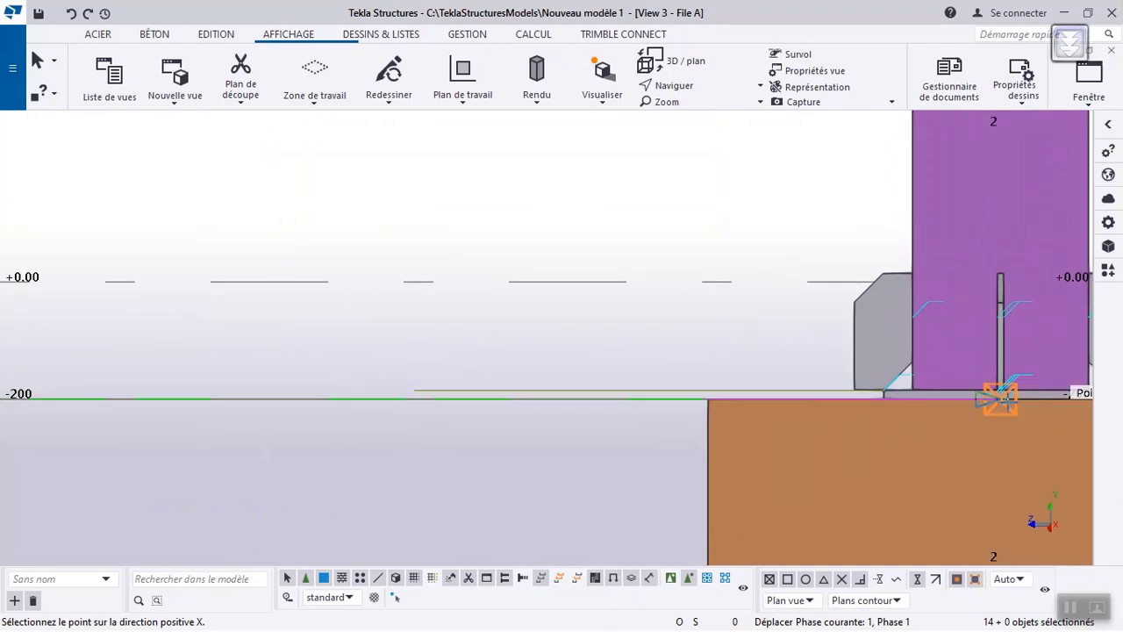
click(1001, 400)
Step: Set the work plane's positive Y direction vertically upward, using a point on the axis of the grid line 1 column
scroll(991, 396, down, 5)
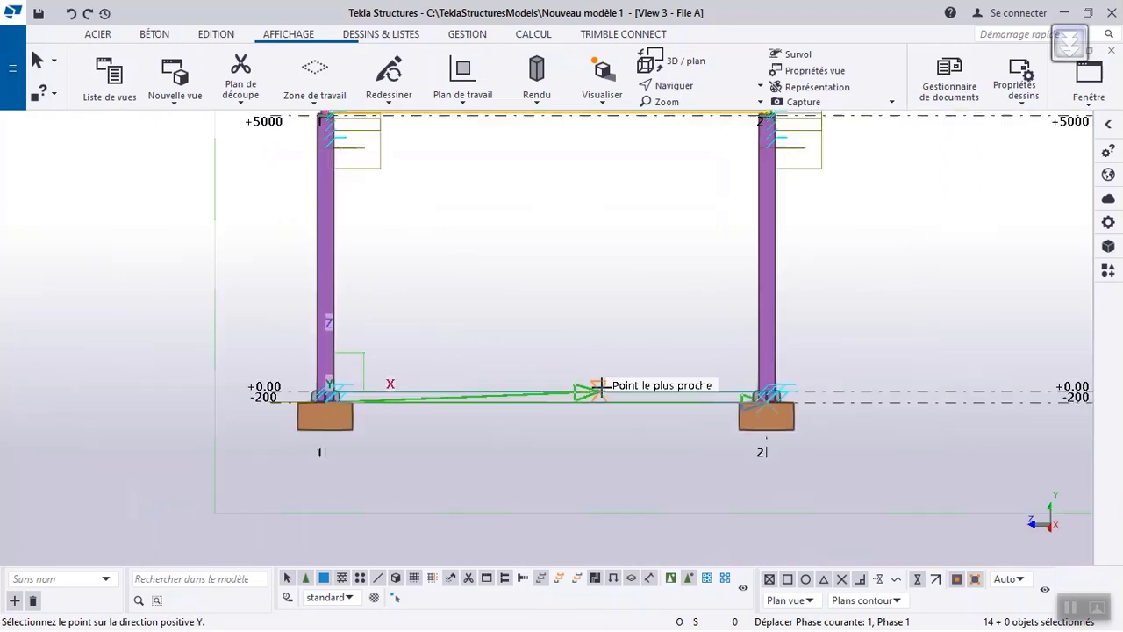
scroll(599, 385, down, 4)
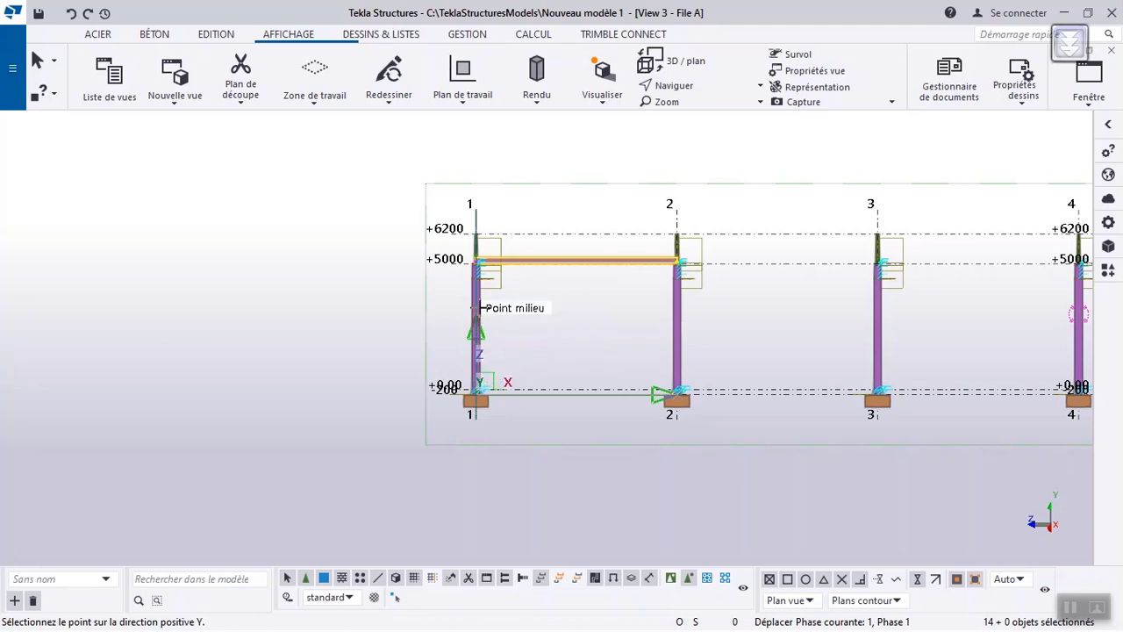
scroll(479, 307, up, 5)
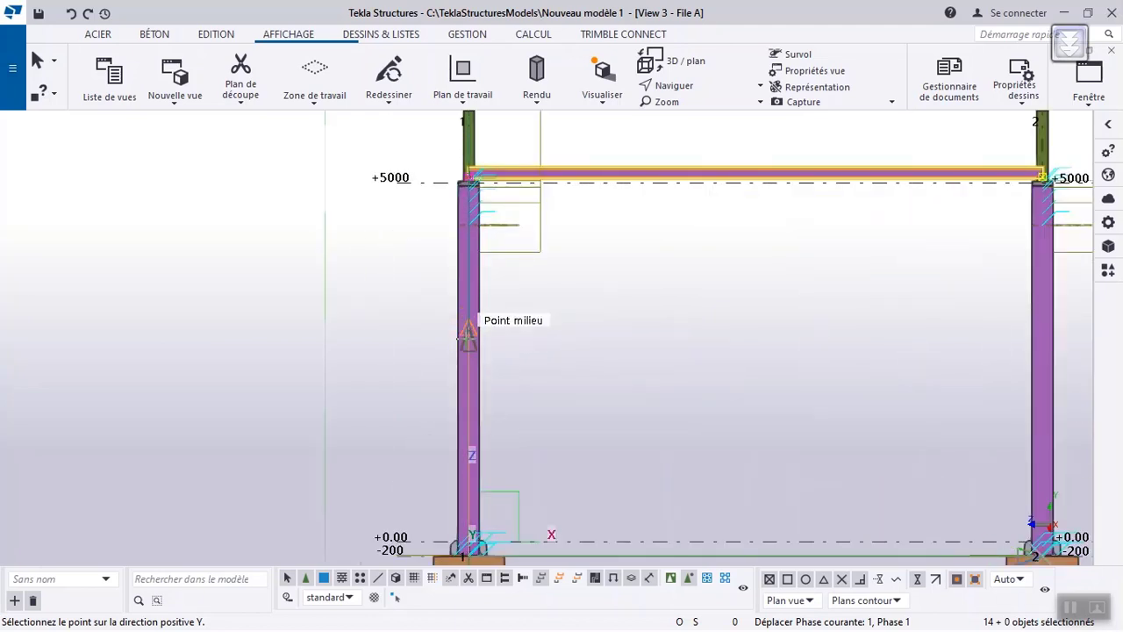
scroll(467, 335, up, 3)
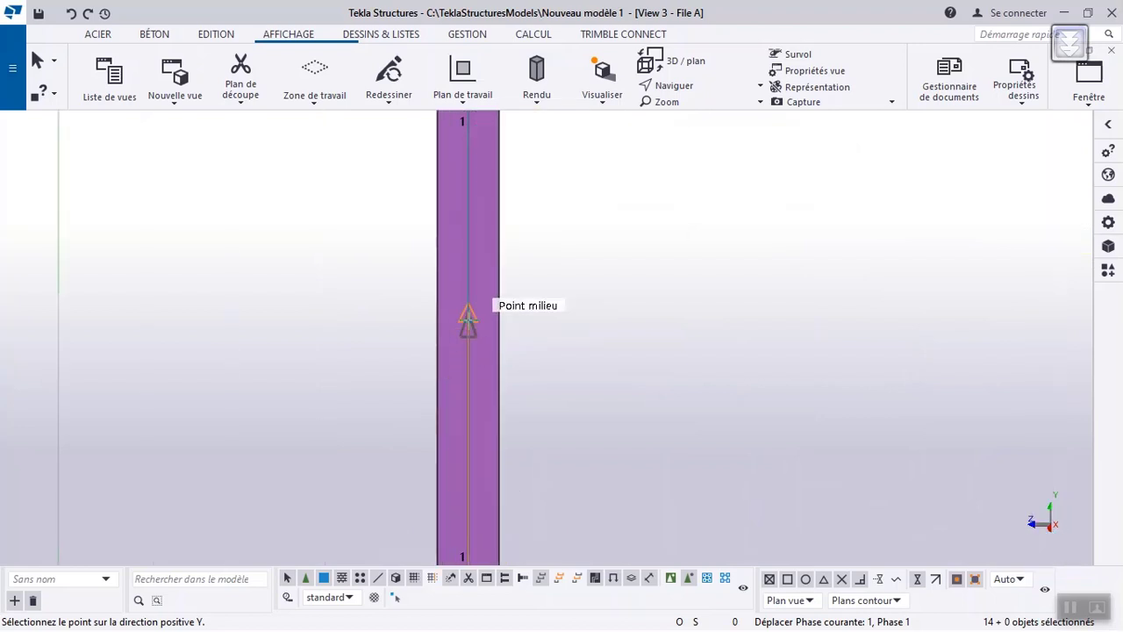
scroll(467, 317, up, 2)
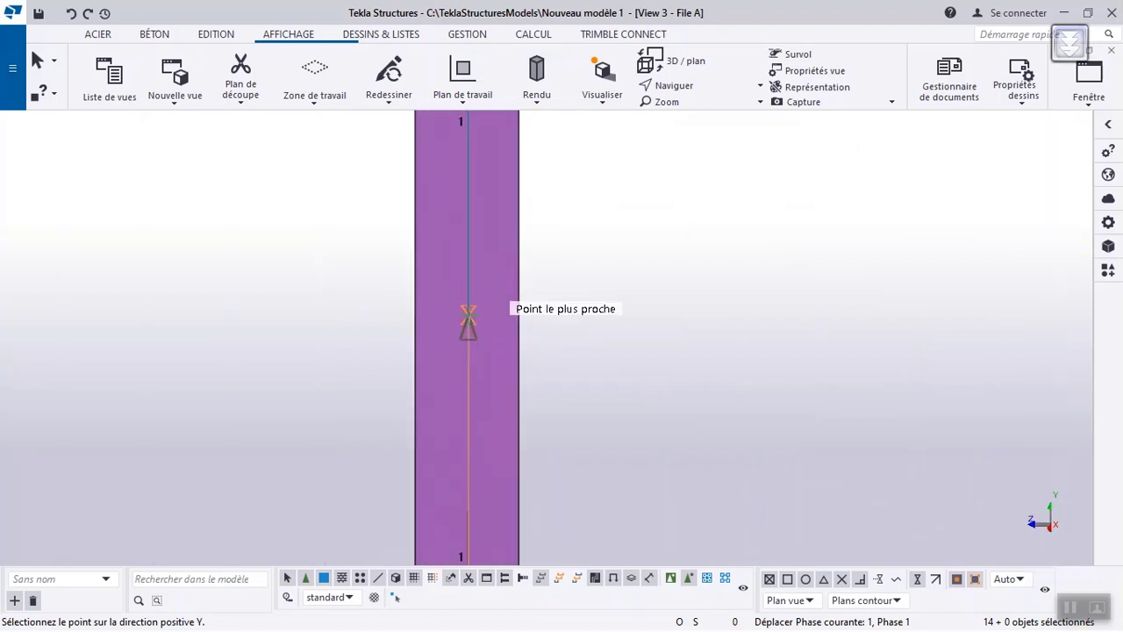
click(467, 312)
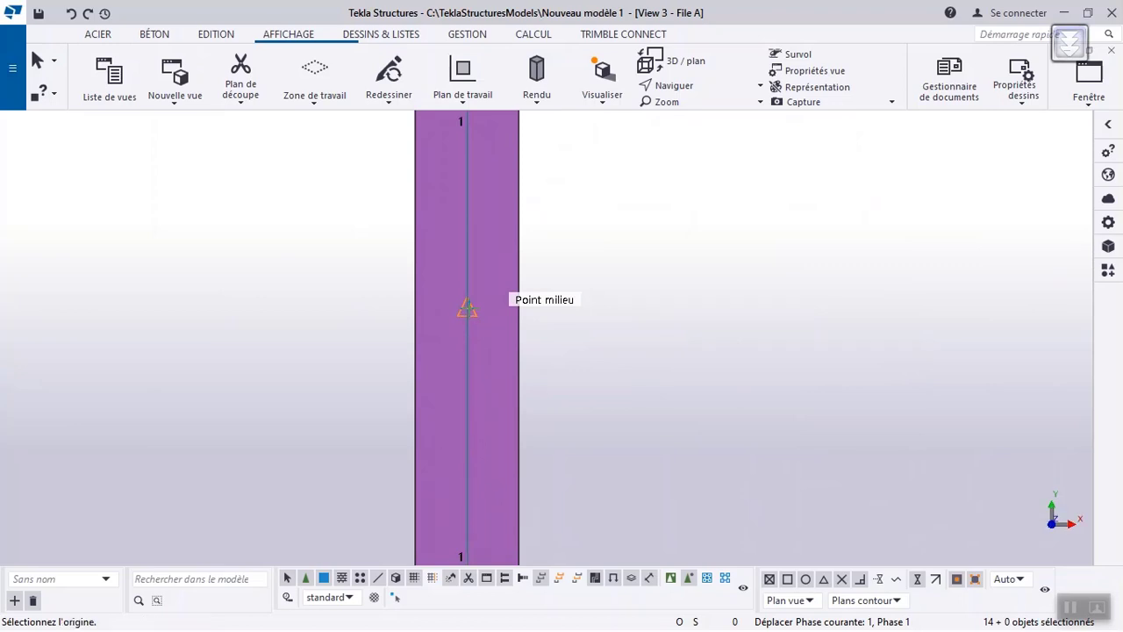
Step: Switch to the view "View 1 - 3D", keeping the fourteen purlins selected
scroll(367, 274, down, 6)
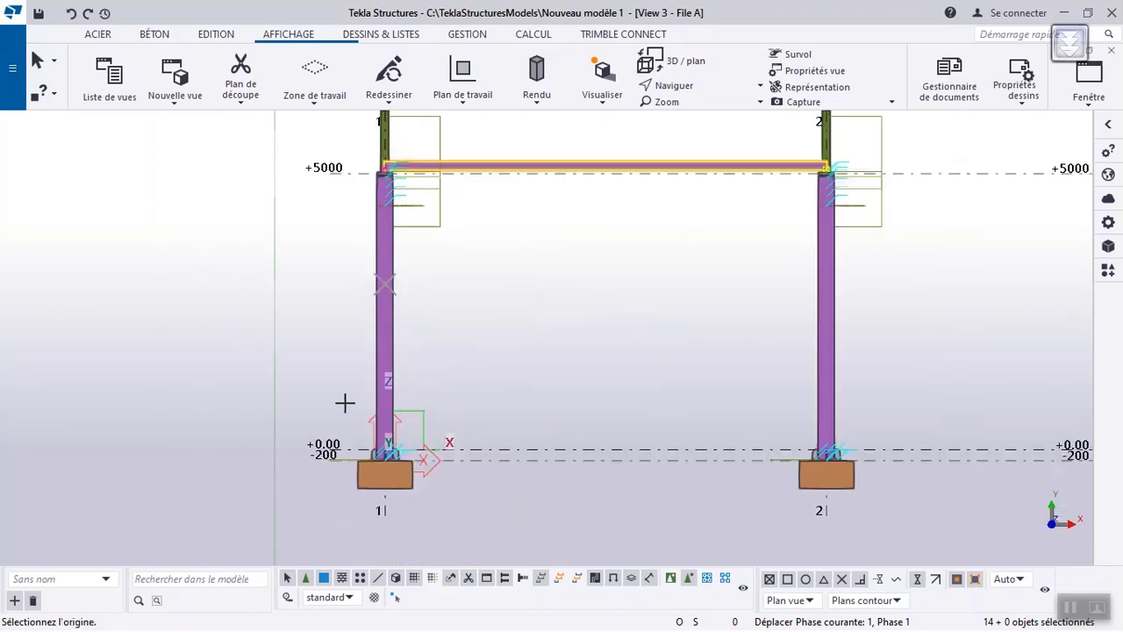
scroll(331, 392, down, 3)
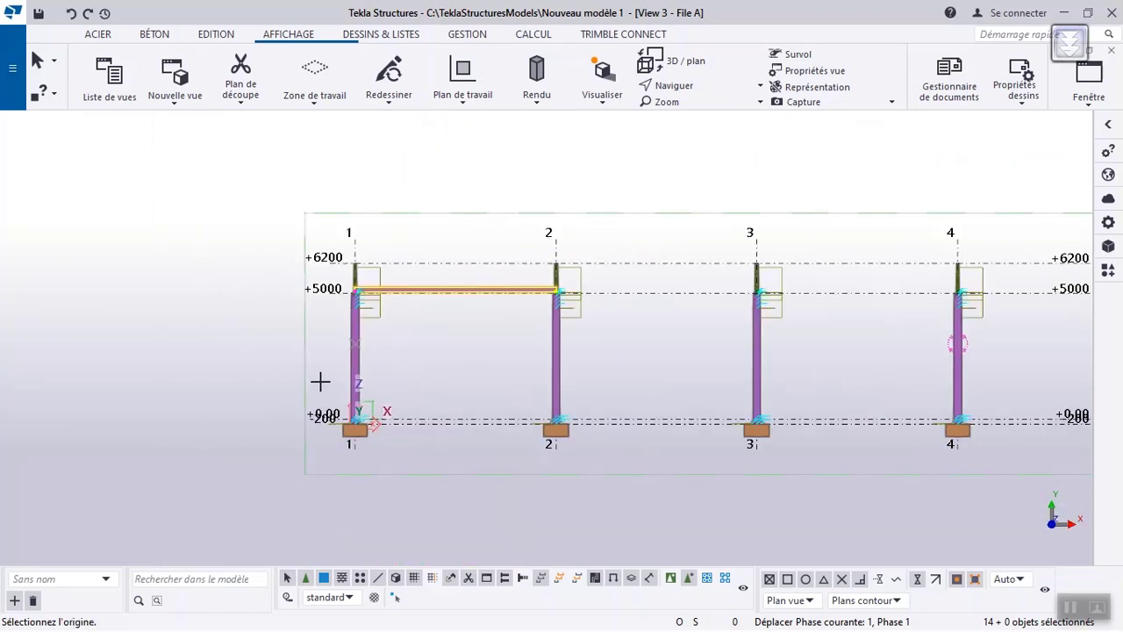
click(1091, 98)
click(1053, 214)
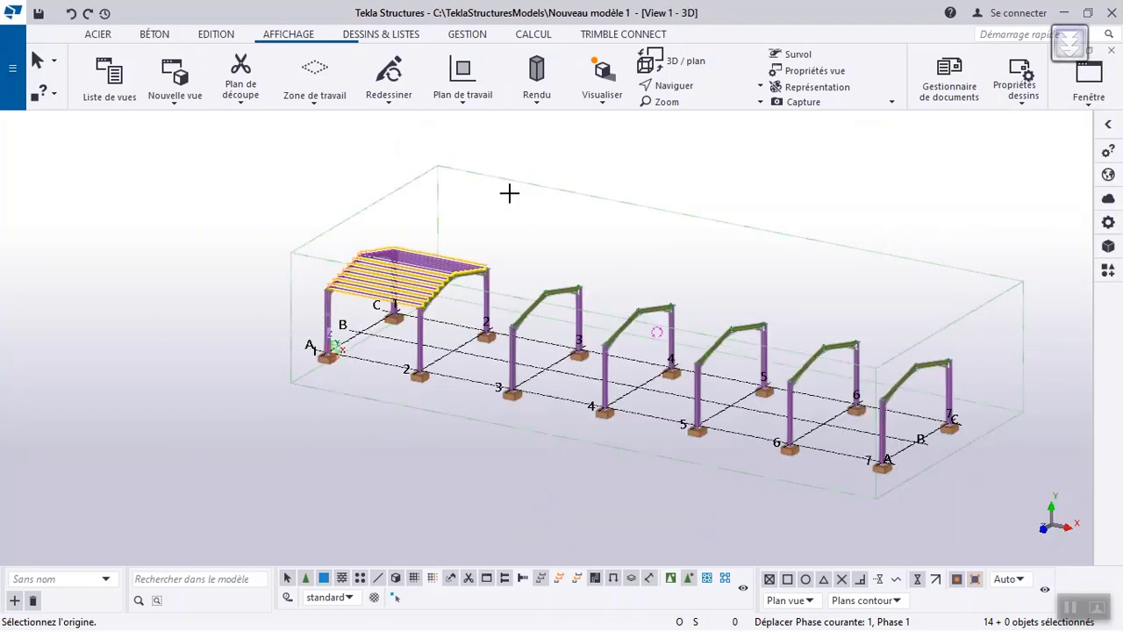
Step: Copy the fourteen selected purlins linearly with dX 8000, dY 0, dZ 0 and 5 copies, and end the copy command
click(219, 35)
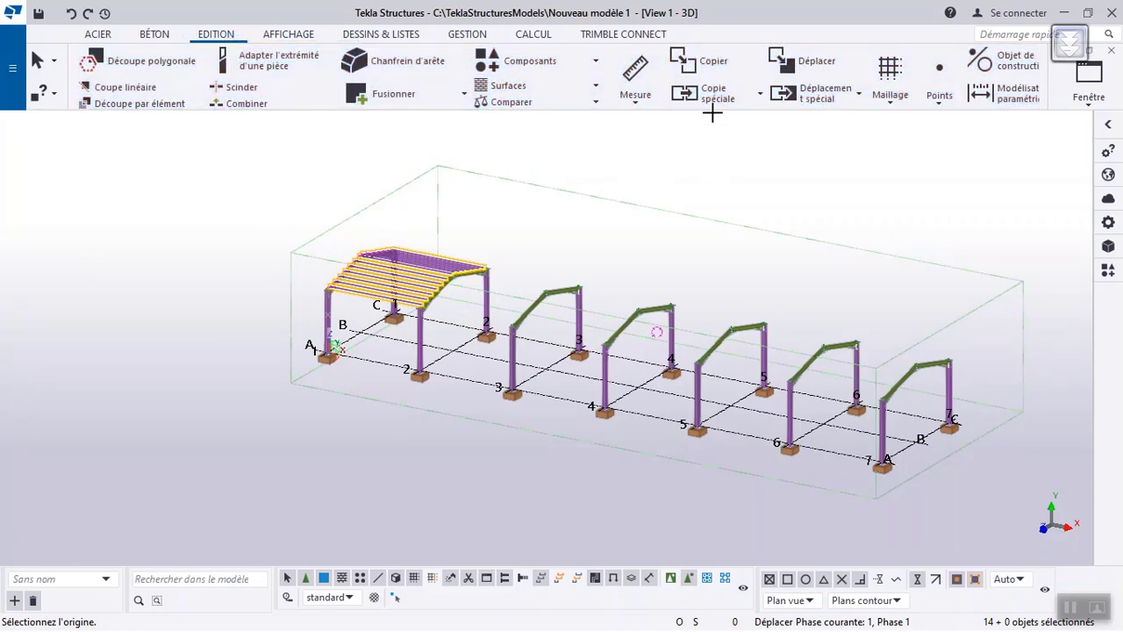
click(711, 103)
click(689, 125)
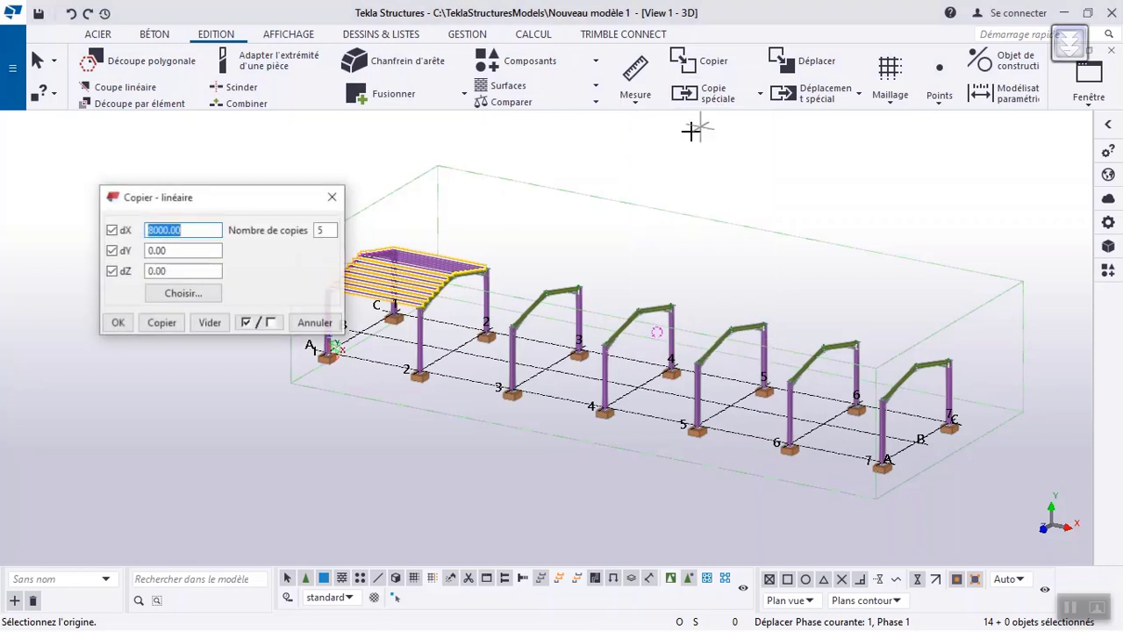
click(161, 323)
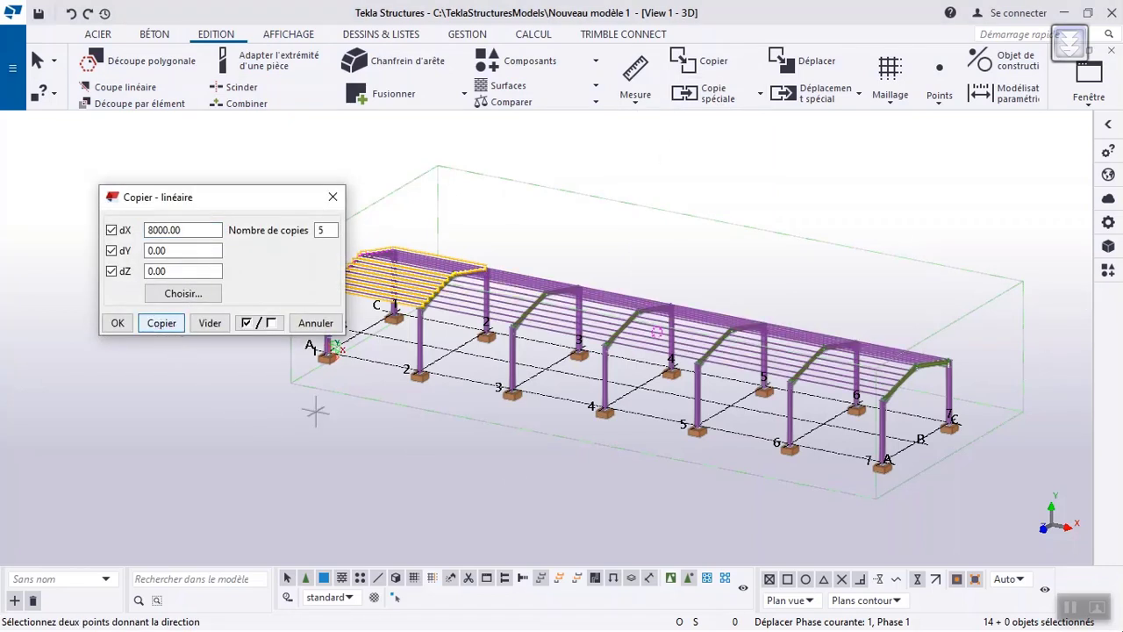
click(333, 196)
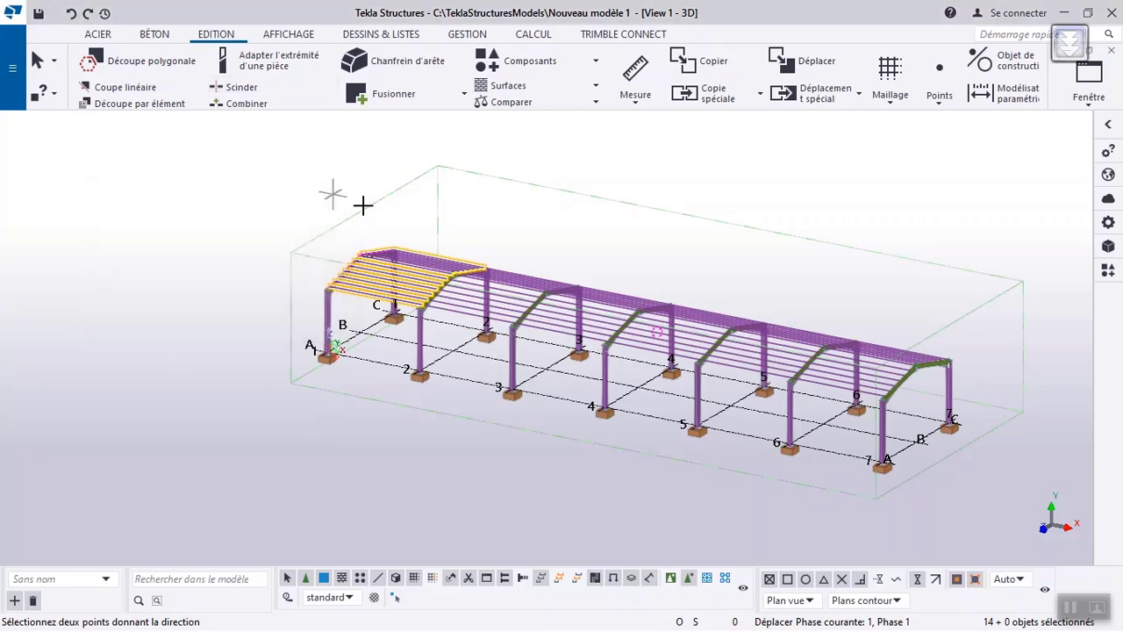
key(Escape)
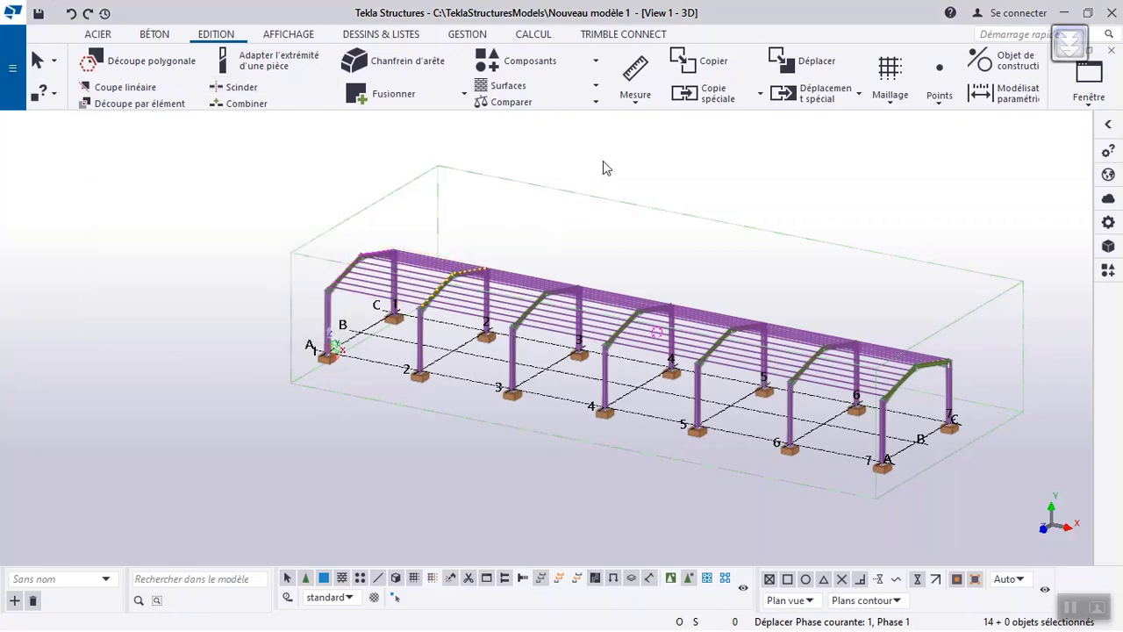
scroll(457, 289, up, 5)
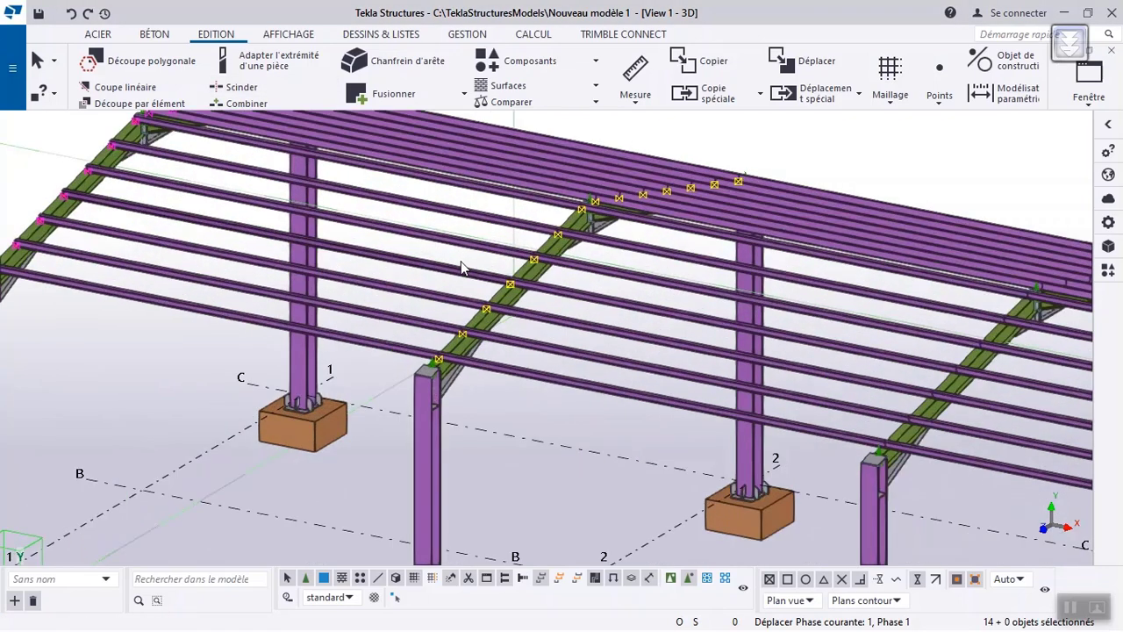
scroll(284, 283, down, 5)
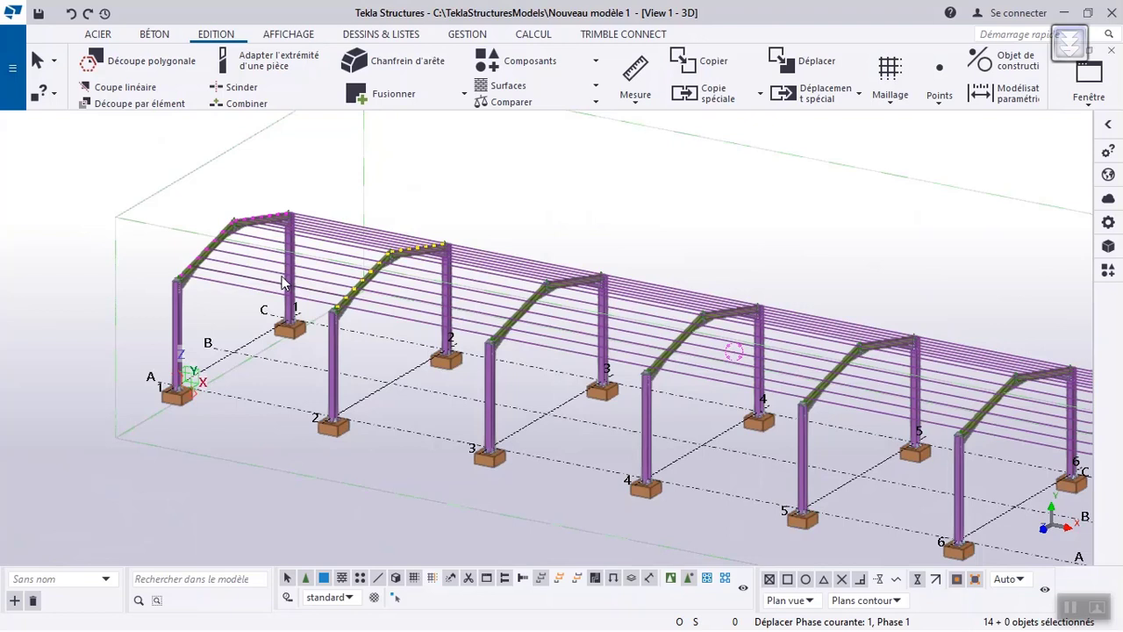
scroll(232, 250, down, 5)
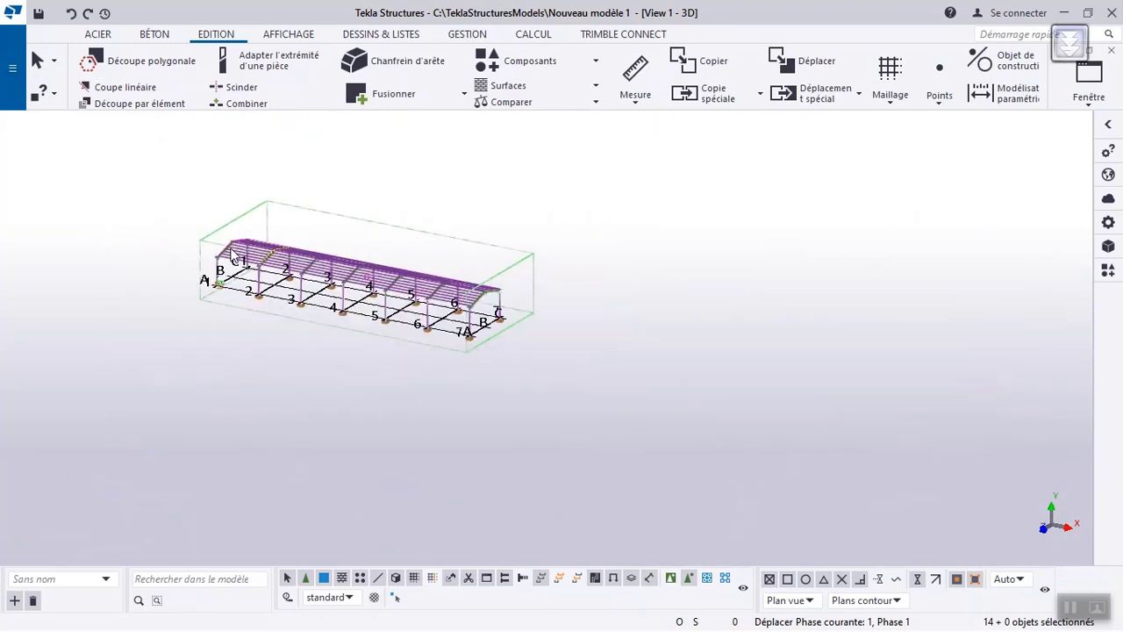
scroll(203, 230, up, 3)
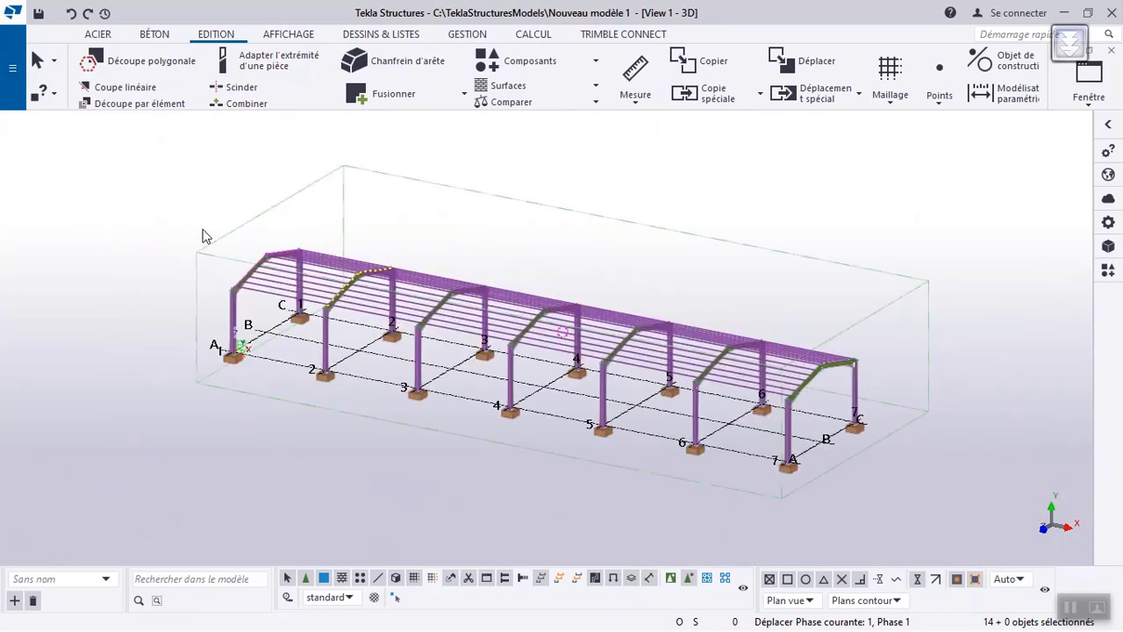